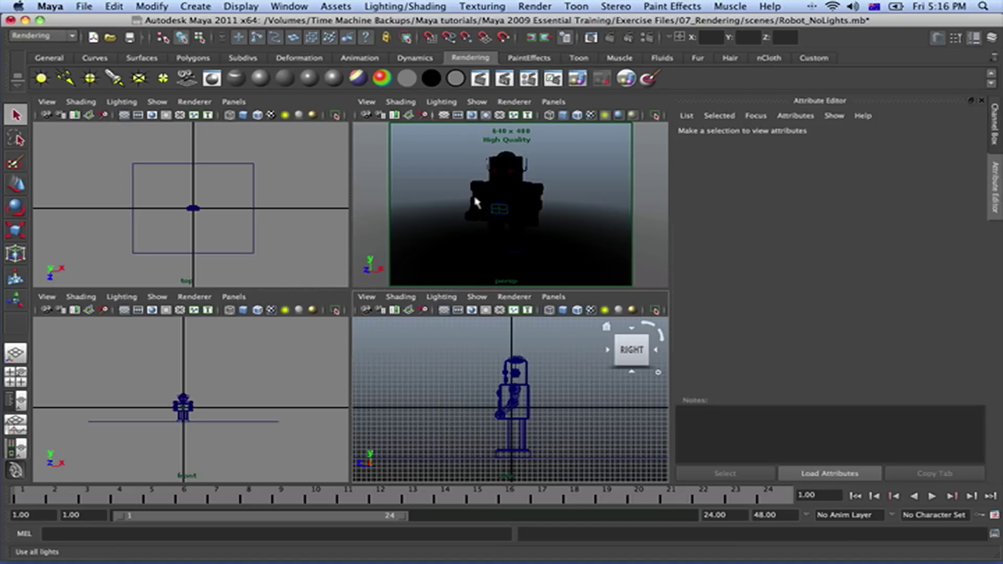
- Switch the perspective view to default lighting and test-render the robot from the front
{"action": "left_click", "coordinate": [441, 103]}
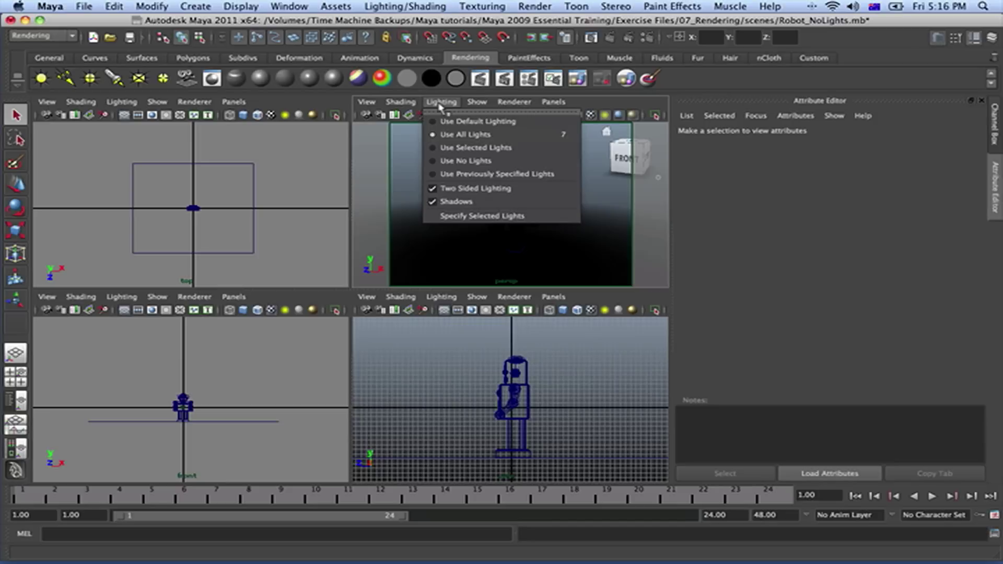
{"action": "left_click", "coordinate": [441, 121]}
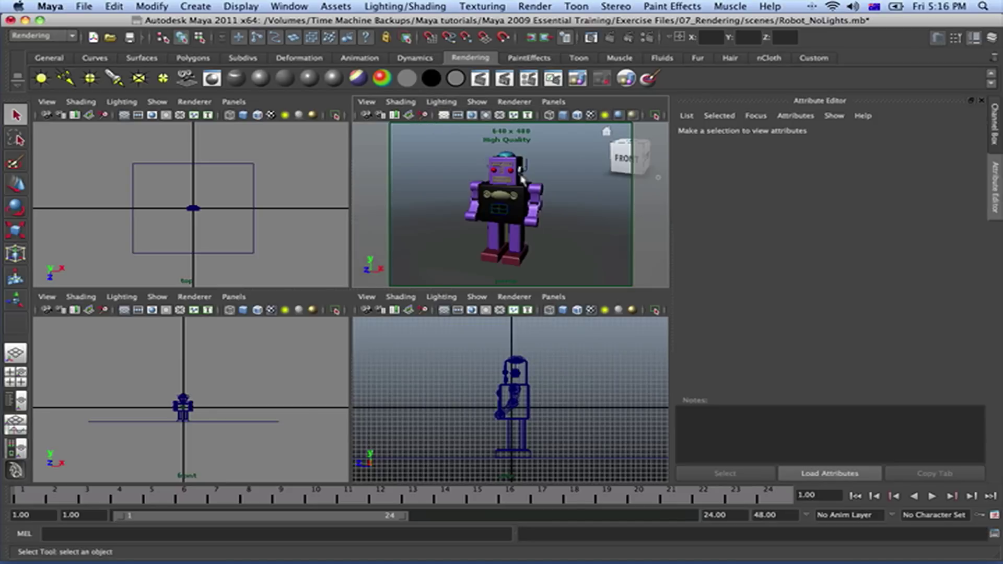
{"action": "left_click_drag", "start_coordinate": [504, 229], "coordinate": [523, 225], "text": "alt"}
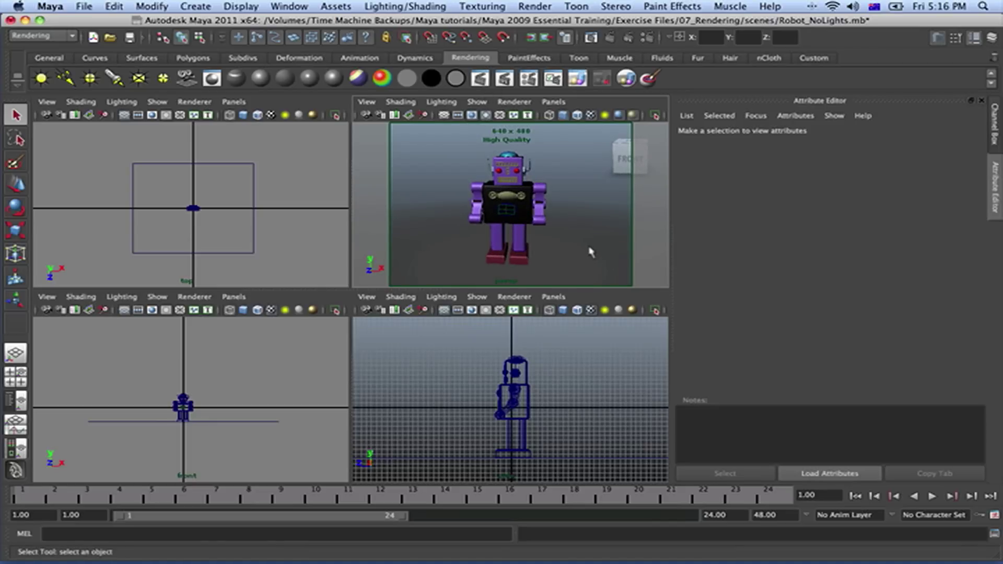
{"action": "left_click", "coordinate": [610, 38]}
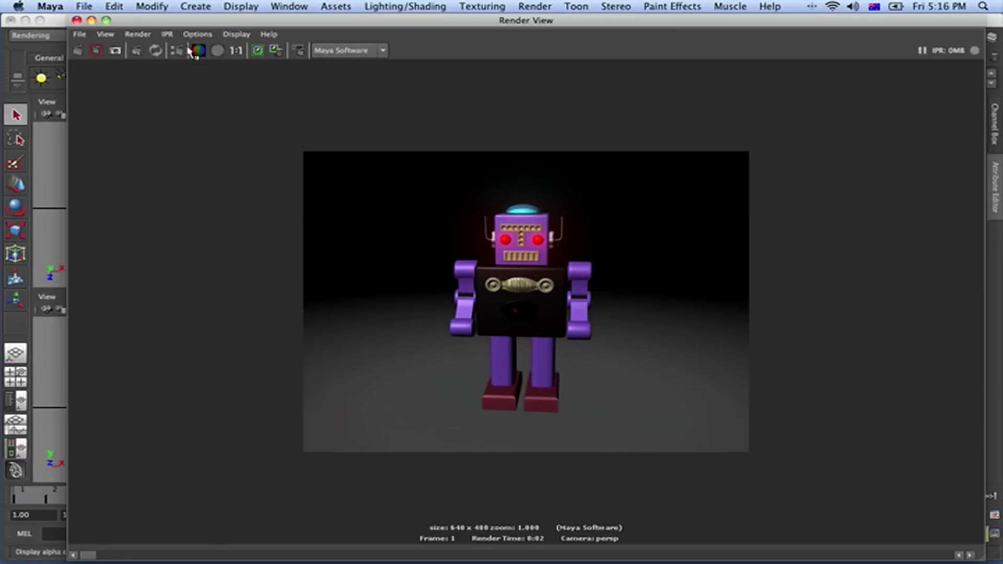
{"action": "left_click", "coordinate": [77, 20]}
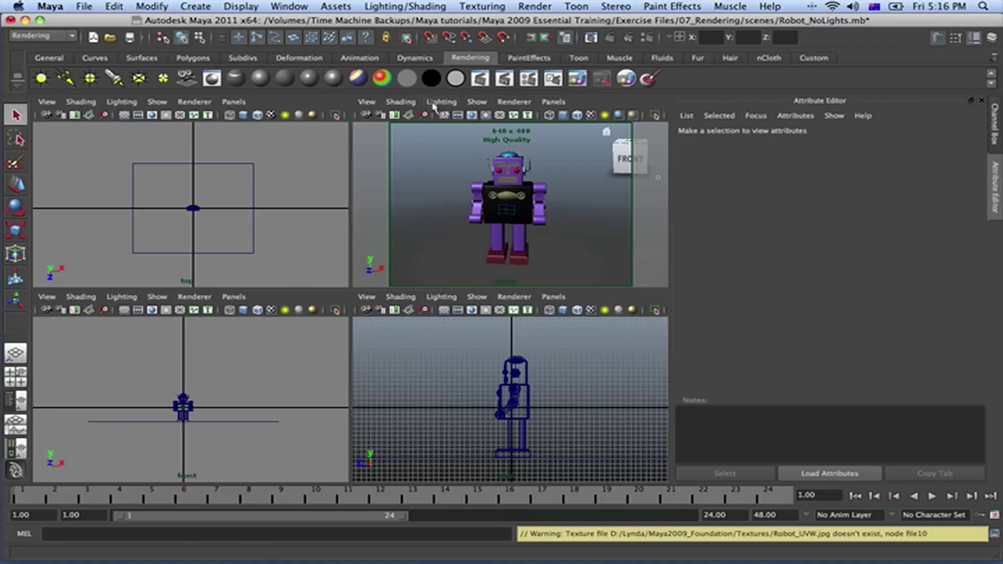
- Set the perspective view to use all lights and create a spot light in the scene
{"action": "left_click", "coordinate": [440, 103]}
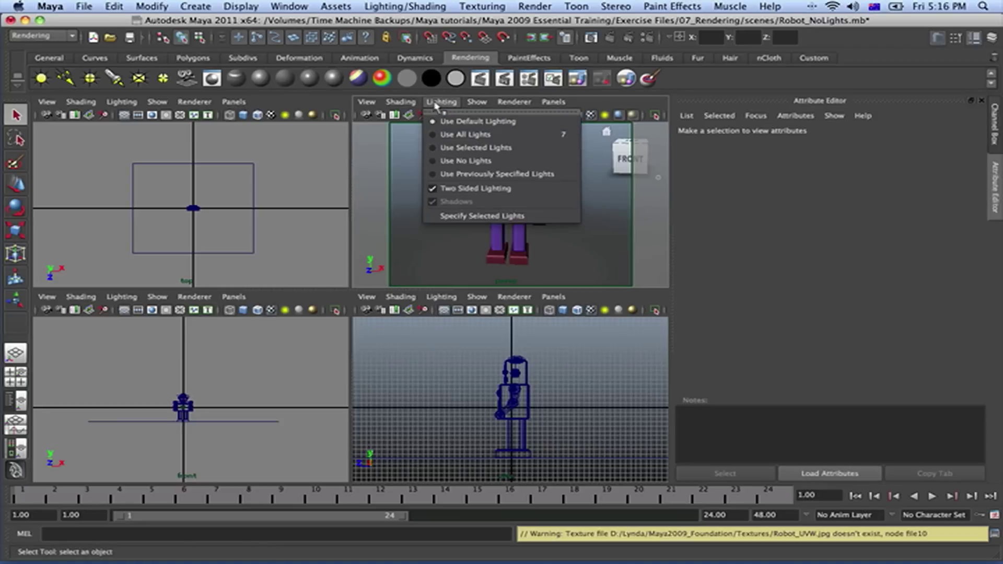
{"action": "left_click", "coordinate": [434, 136]}
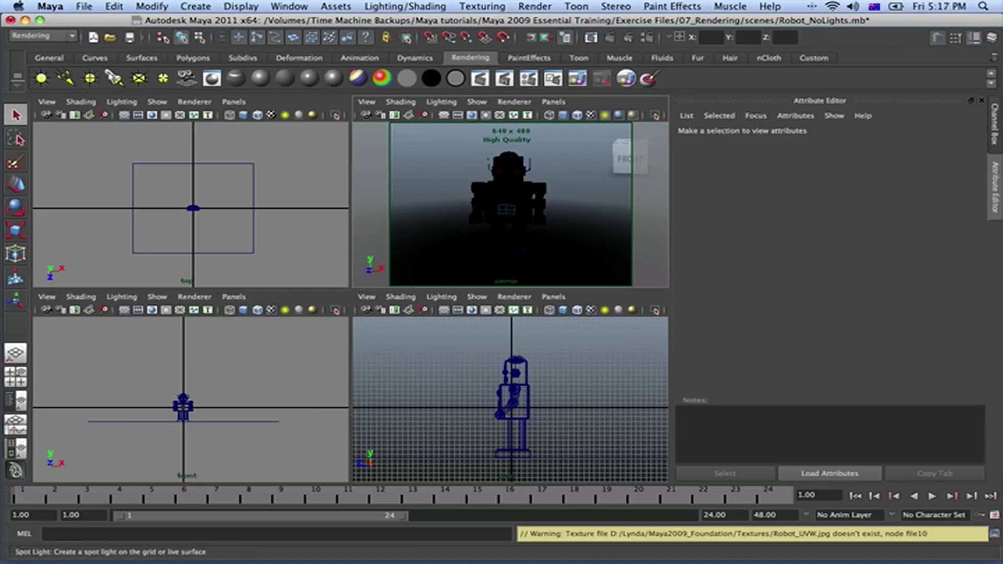
{"action": "left_click", "coordinate": [111, 76]}
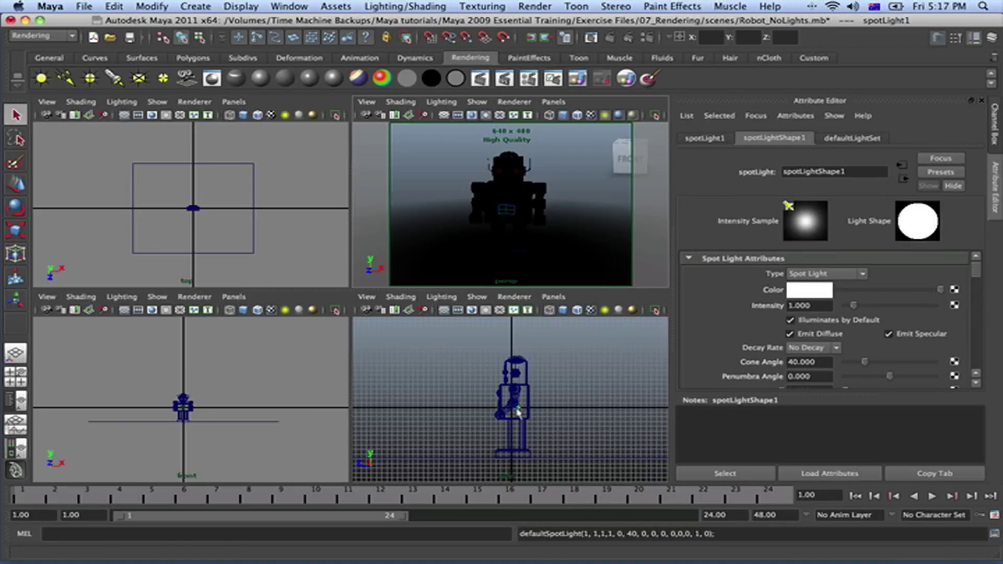
- Move the spot light in front of the robot at head height, to about 0, 7.1, 13.6 cm
{"action": "key", "text": "w"}
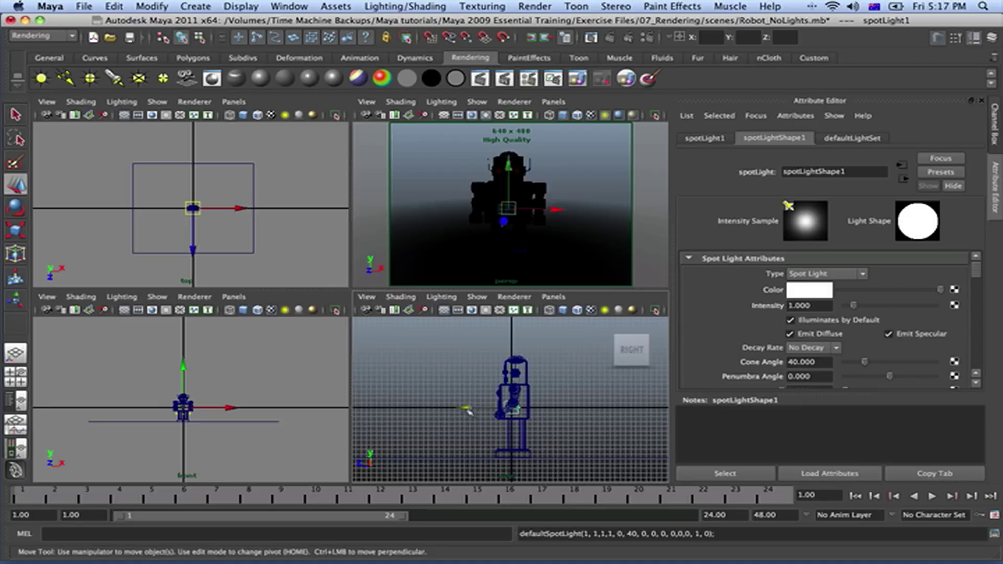
{"action": "left_click_drag", "start_coordinate": [468, 408], "coordinate": [423, 410]}
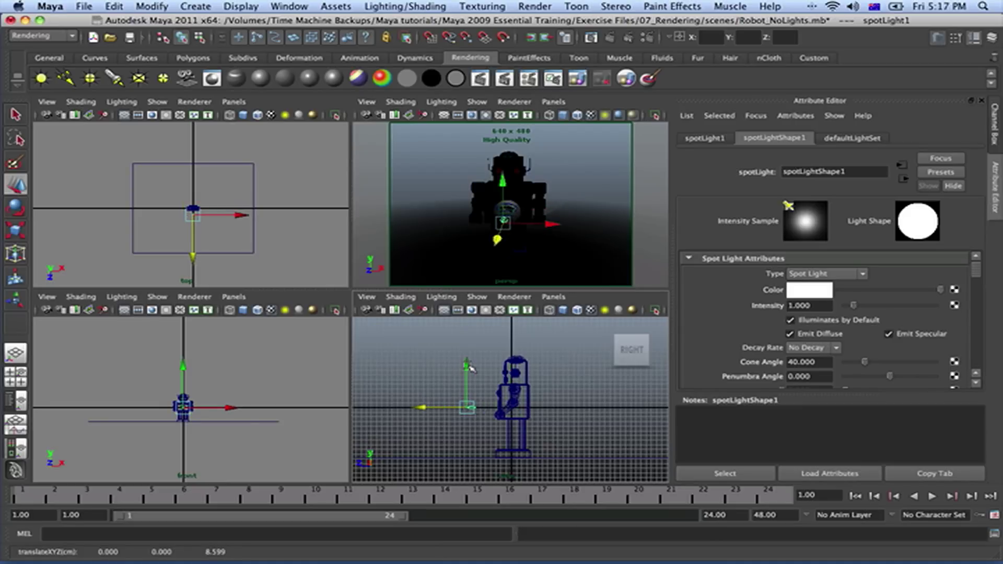
{"action": "left_click_drag", "start_coordinate": [466, 367], "coordinate": [440, 335]}
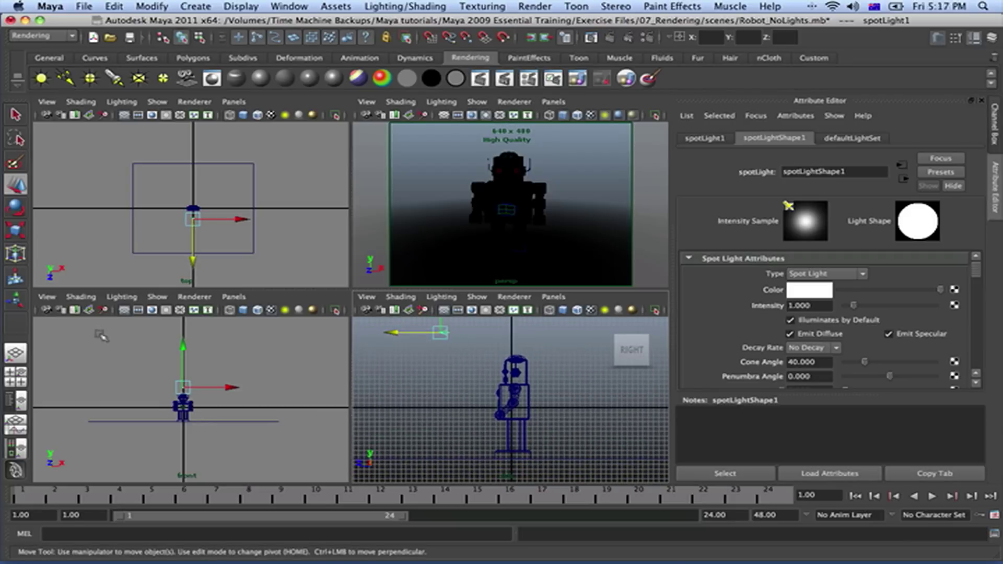
{"action": "left_click_drag", "start_coordinate": [182, 346], "coordinate": [182, 399]}
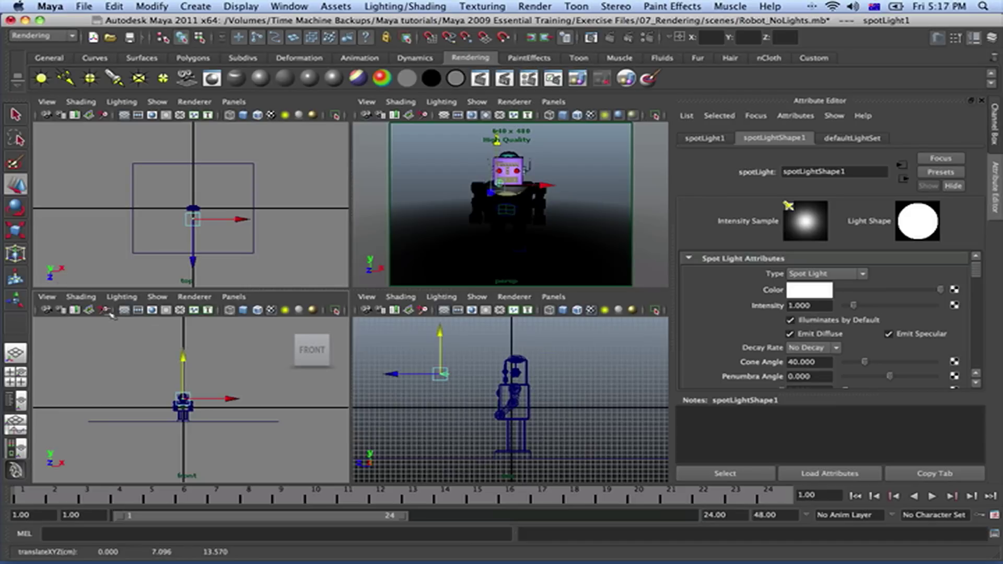
- Use the Show Manipulator tool to aim the spot light at about 0, 0.75, 2.9 and move its origin to about 0, 19, 36.3 cm
{"action": "left_click", "coordinate": [15, 301]}
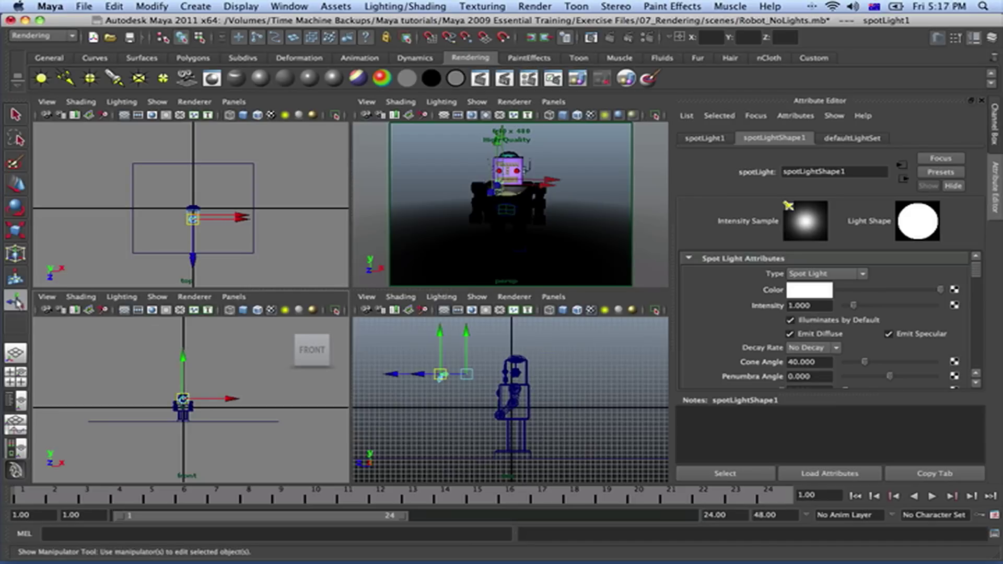
{"action": "left_click", "coordinate": [471, 376]}
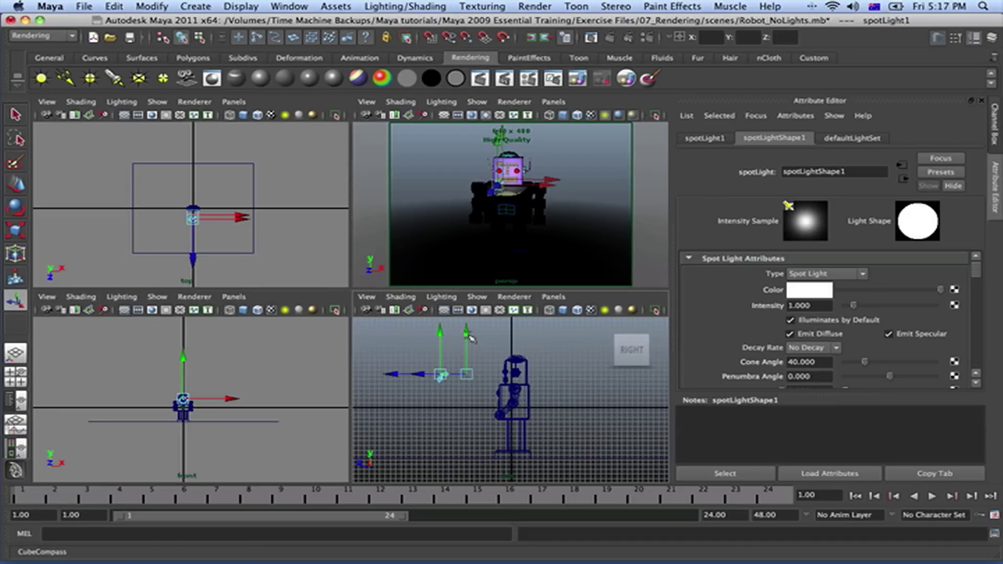
{"action": "left_click_drag", "start_coordinate": [470, 338], "coordinate": [470, 352]}
{"action": "left_click_drag", "start_coordinate": [470, 393], "coordinate": [500, 408]}
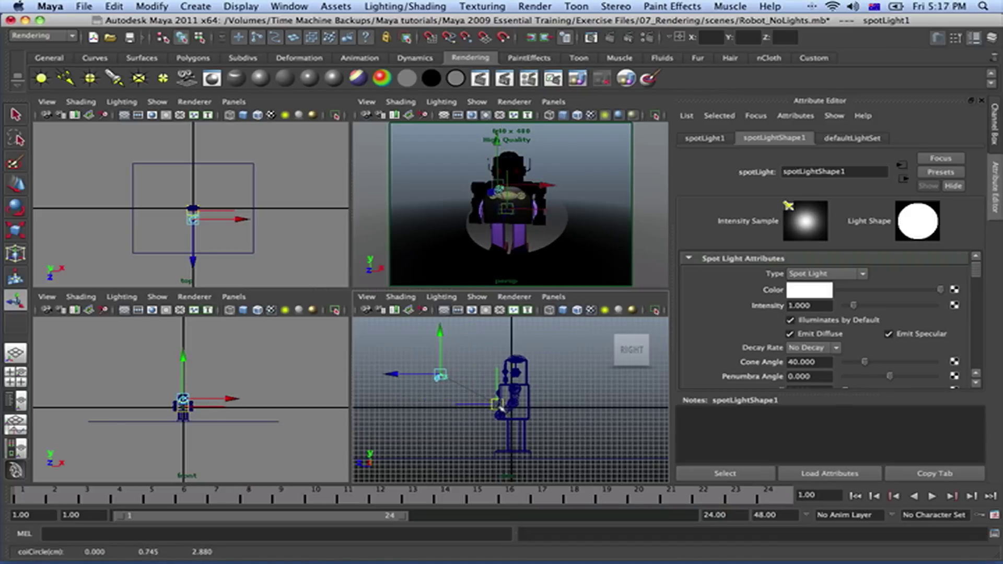
{"action": "left_click_drag", "start_coordinate": [441, 375], "coordinate": [324, 321]}
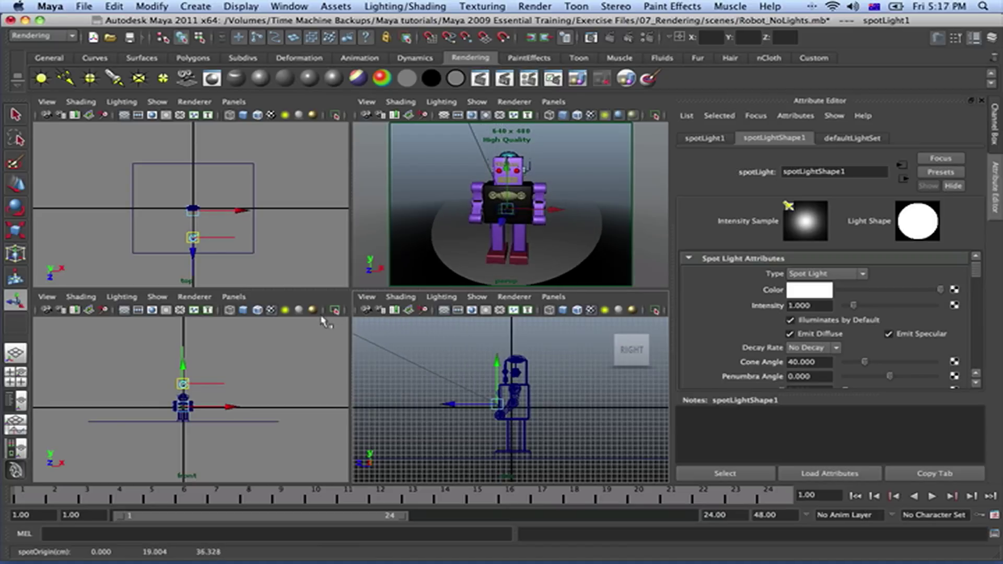
- Raise the spot light's origin and shift it sideways in the enlarged perspective view, to about 20.7, 43.1, 36.3 cm
{"action": "key", "text": "space"}
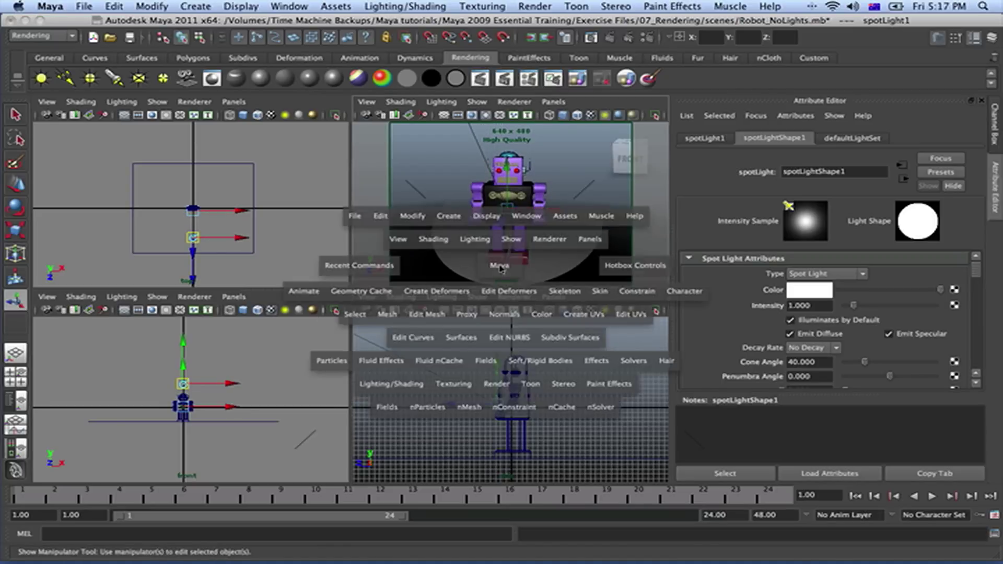
{"action": "scroll", "coordinate": [360, 259], "scroll_direction": "down", "scroll_amount": 5}
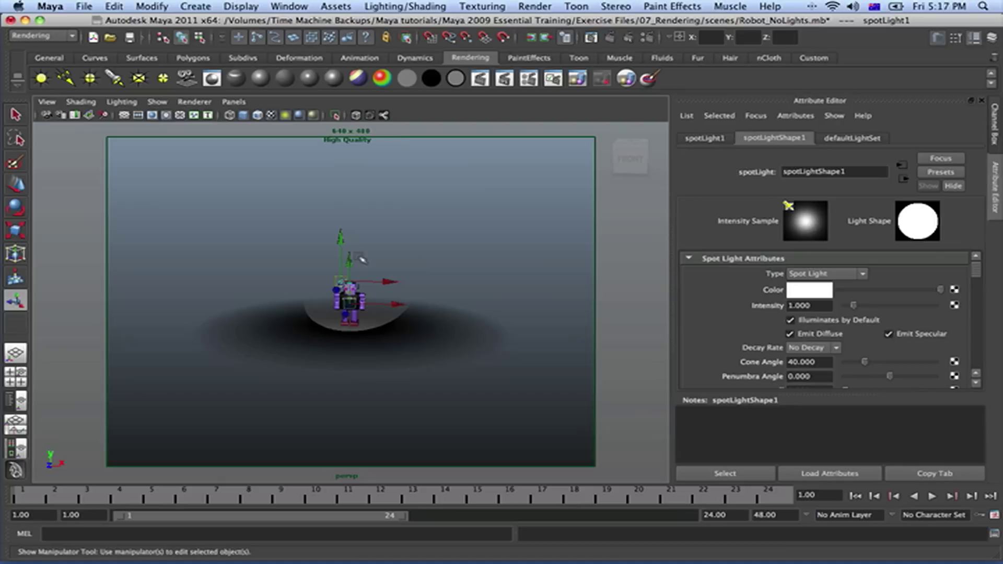
{"action": "left_click_drag", "start_coordinate": [393, 283], "coordinate": [386, 178]}
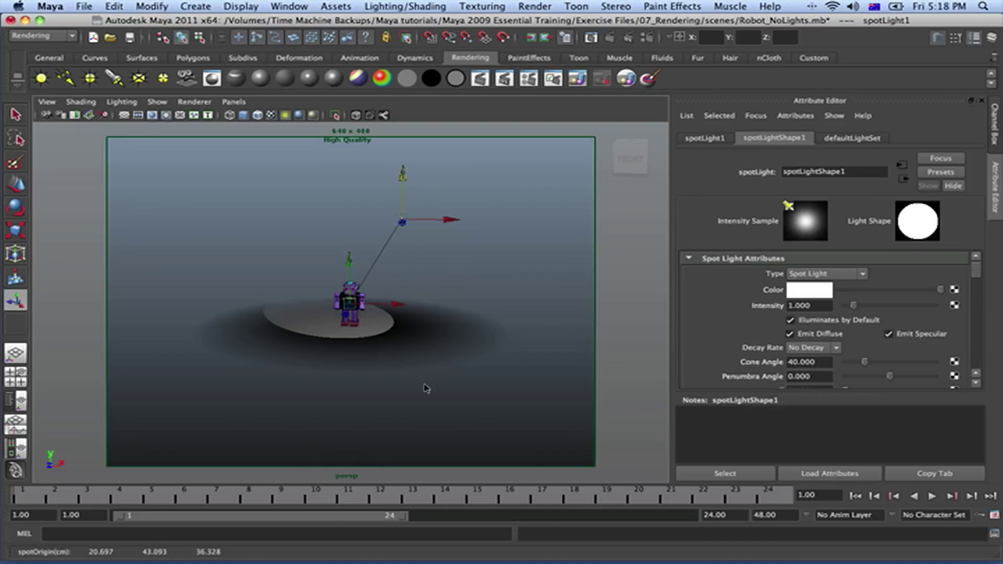
{"action": "key", "text": "space"}
{"action": "key", "text": "space"}
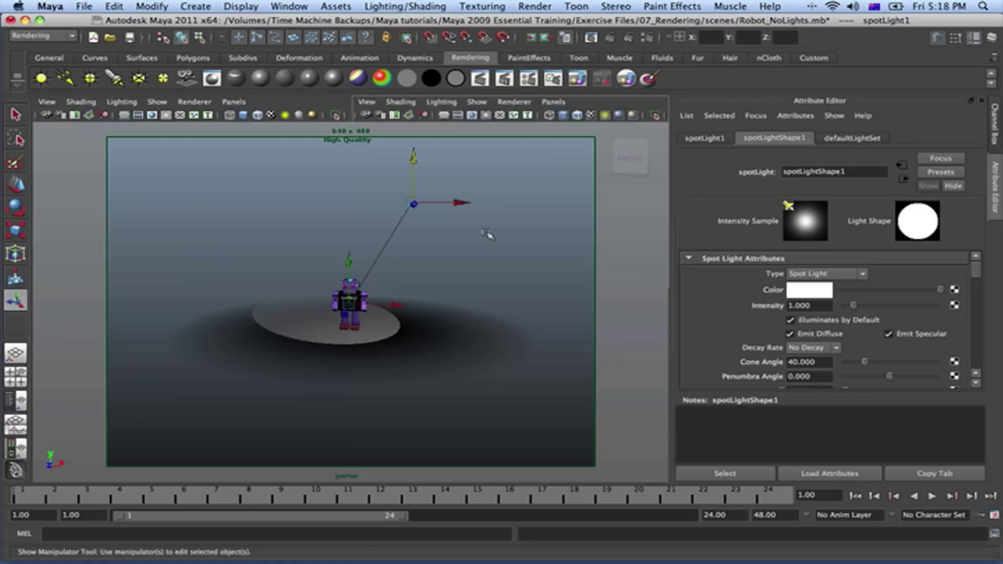
- Select the floor plane and render the perspective view to check the spot light on the robot
{"action": "scroll", "coordinate": [385, 321], "scroll_direction": "up", "scroll_amount": 5}
{"action": "scroll", "coordinate": [385, 322], "scroll_direction": "up", "scroll_amount": 2}
{"action": "left_click", "coordinate": [437, 314]}
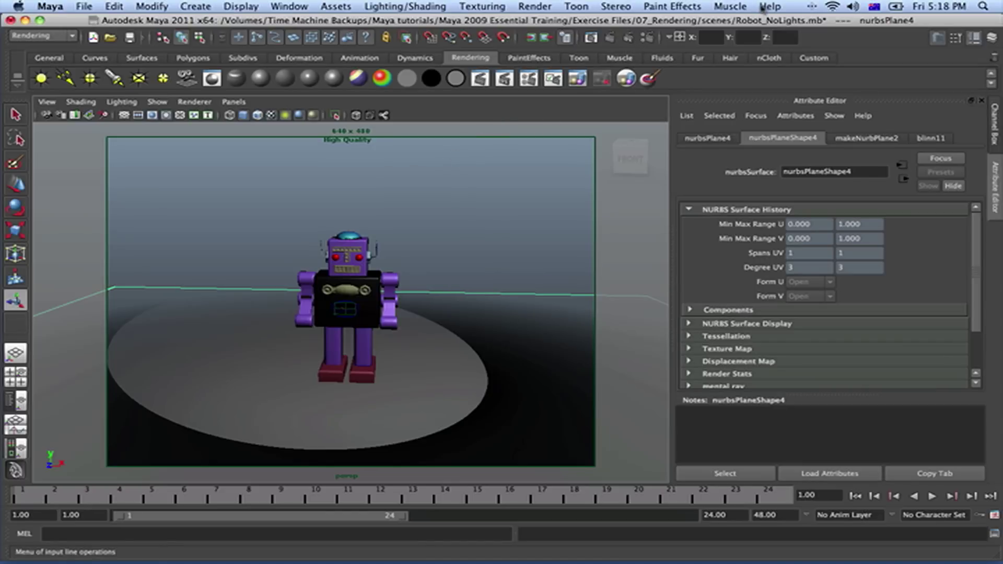
{"action": "left_click", "coordinate": [609, 39]}
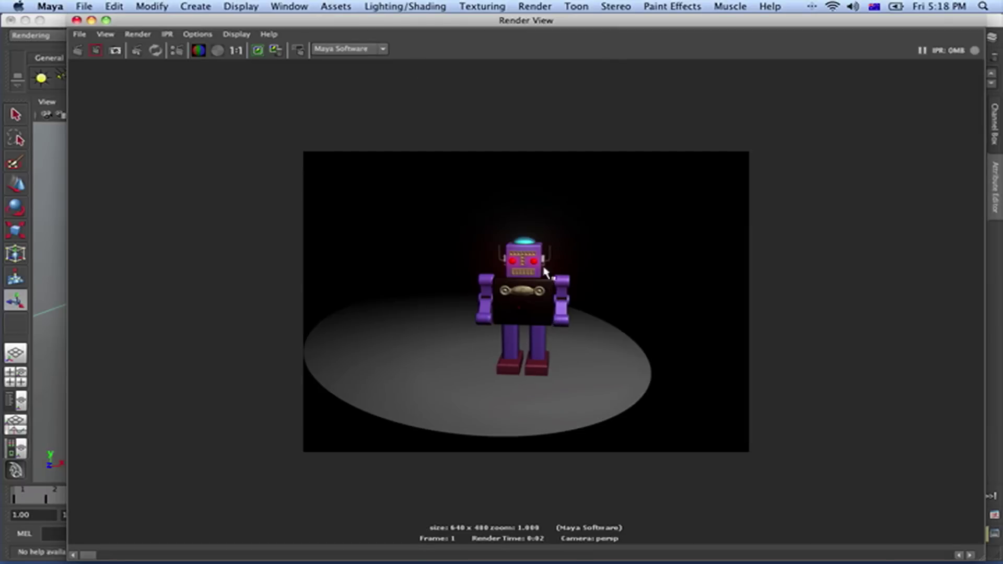
{"action": "left_click", "coordinate": [76, 20]}
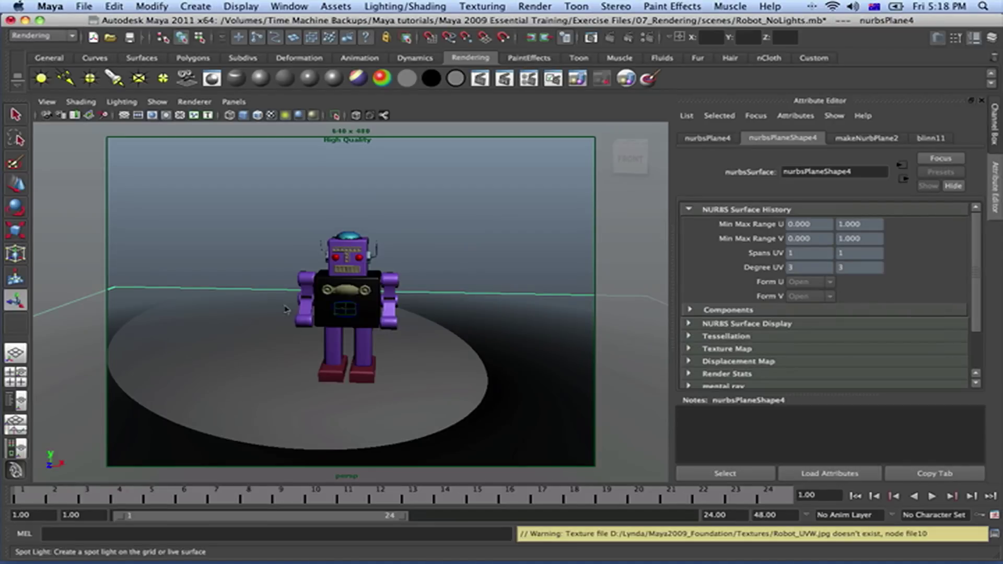
- Restore the four-view layout, reselect the spot light with its manipulators shown, and toggle its detailed attributes off and on
{"action": "key", "text": "space"}
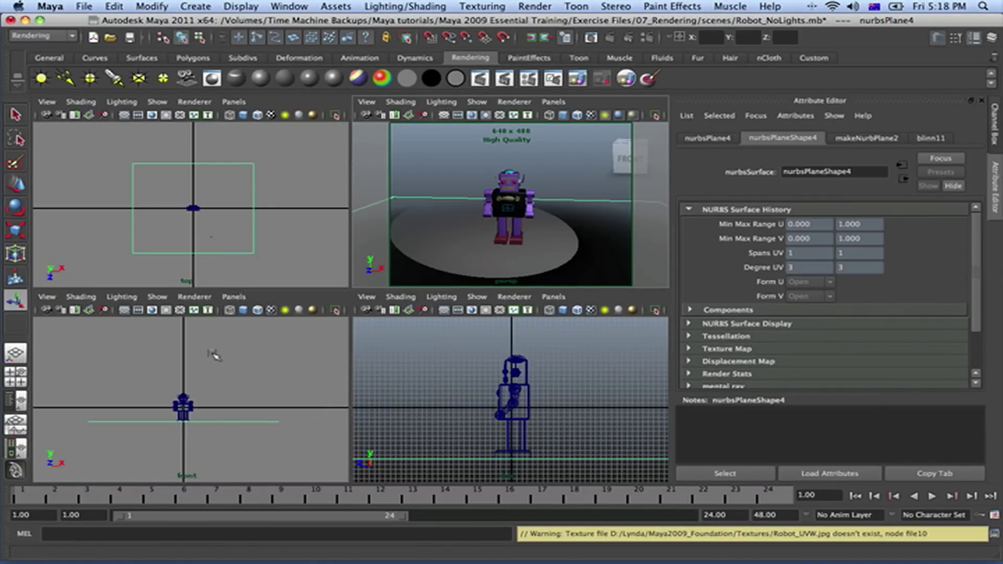
{"action": "key", "text": "t"}
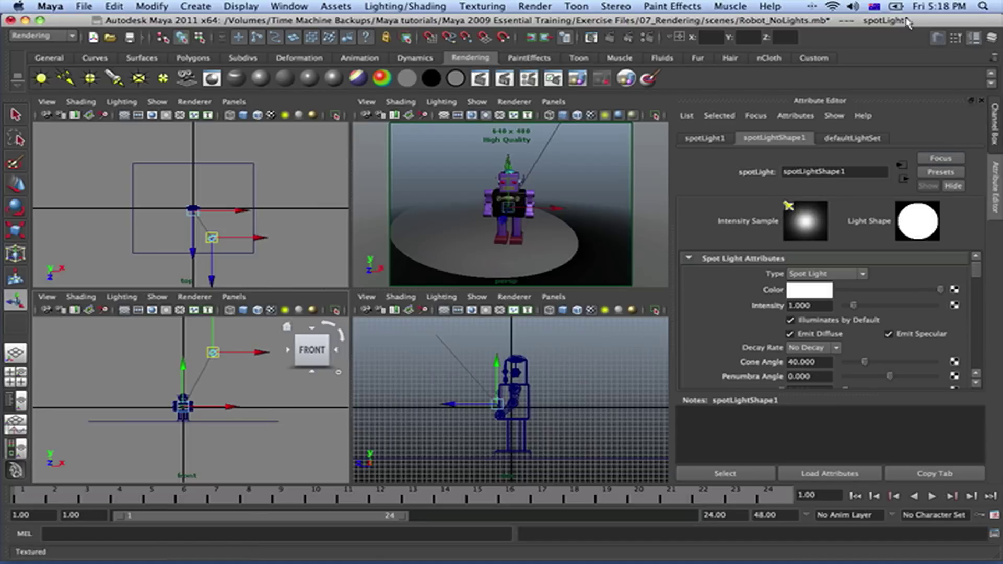
{"action": "left_click", "coordinate": [938, 39]}
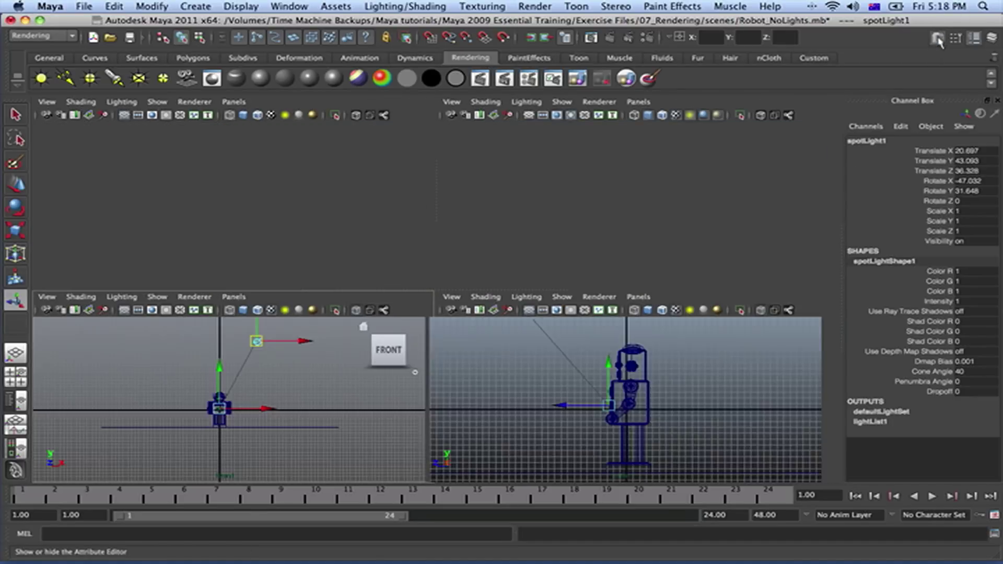
{"action": "left_click", "coordinate": [938, 39]}
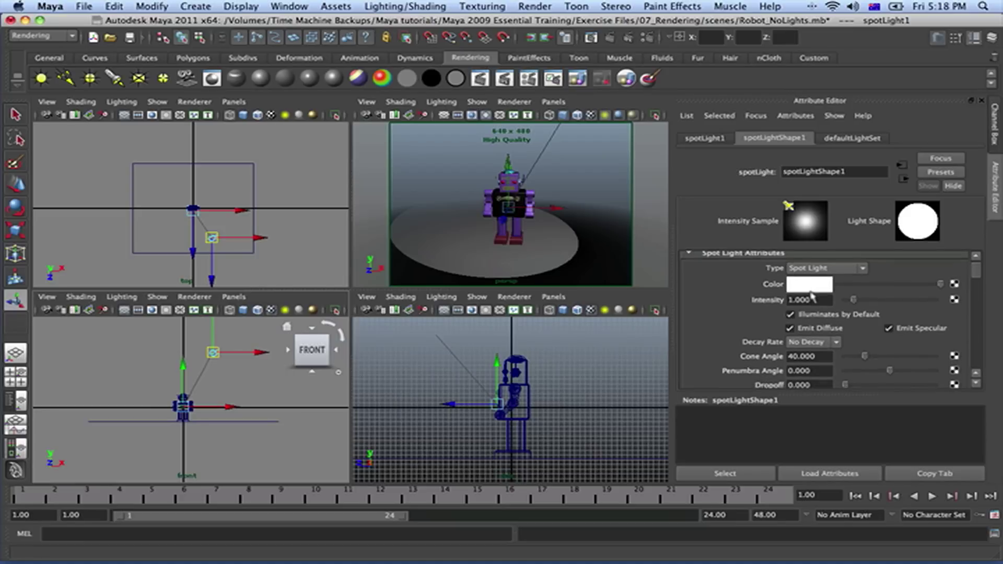
- Examine the spot light's attributes, including intensity, cone angle, penumbra, dropoff, light effects, barn doors and shadow settings
{"action": "scroll", "coordinate": [811, 296], "scroll_direction": "down", "scroll_amount": 3}
{"action": "scroll", "coordinate": [813, 296], "scroll_direction": "down", "scroll_amount": 2}
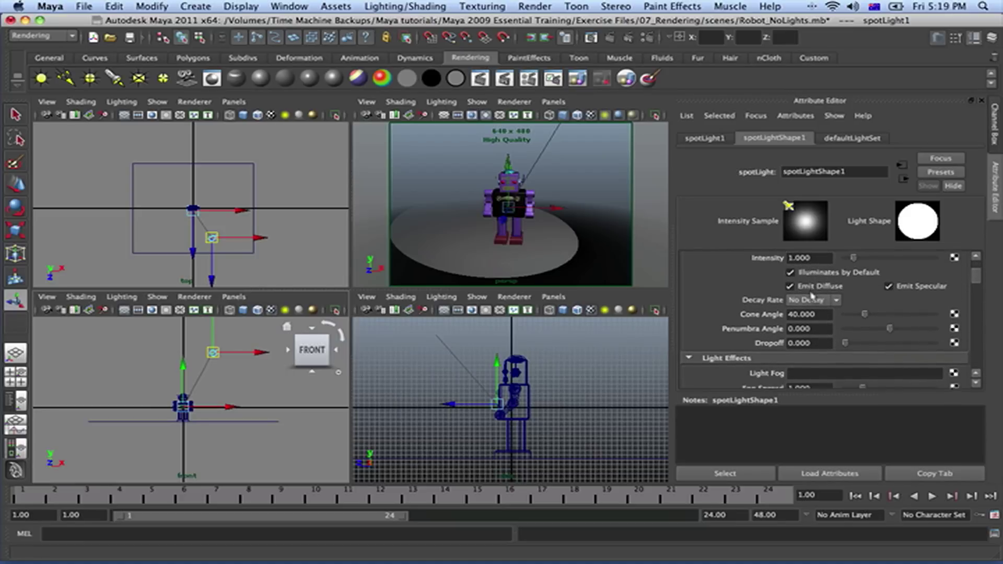
{"action": "scroll", "coordinate": [813, 294], "scroll_direction": "down", "scroll_amount": 2}
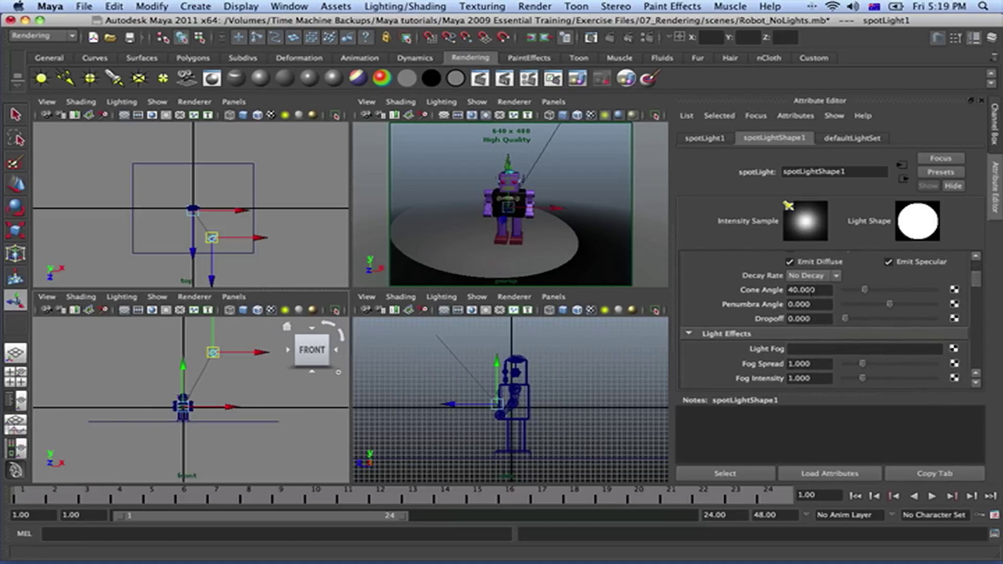
{"action": "scroll", "coordinate": [811, 293], "scroll_direction": "down", "scroll_amount": 3}
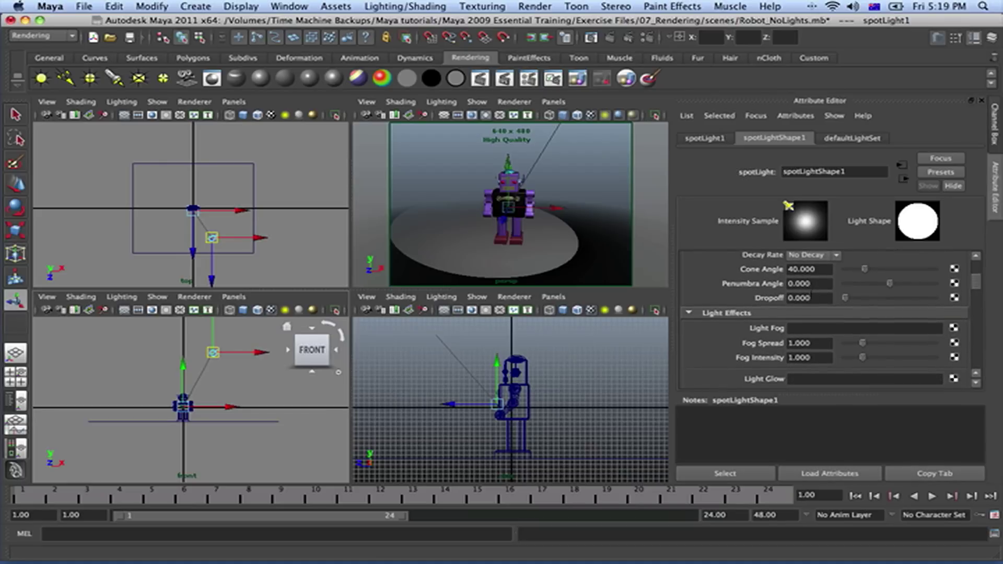
{"action": "scroll", "coordinate": [813, 296], "scroll_direction": "down", "scroll_amount": 3}
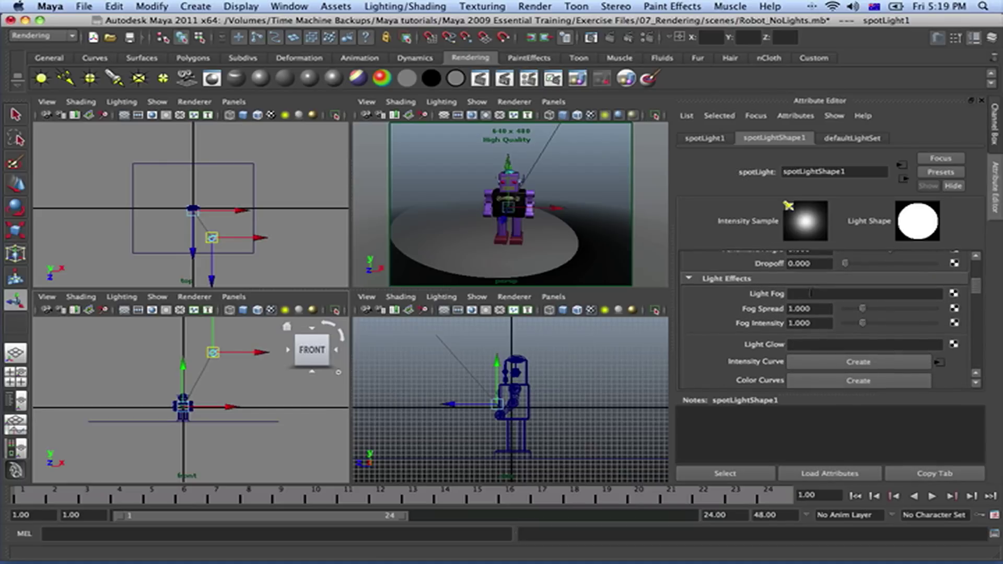
{"action": "scroll", "coordinate": [811, 289], "scroll_direction": "down", "scroll_amount": 1}
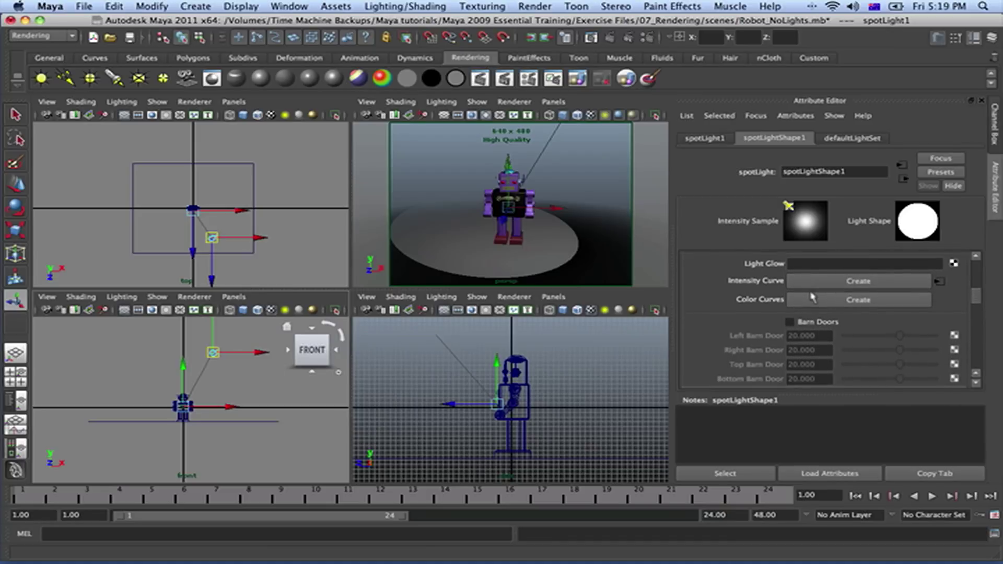
{"action": "scroll", "coordinate": [812, 296], "scroll_direction": "down", "scroll_amount": 2}
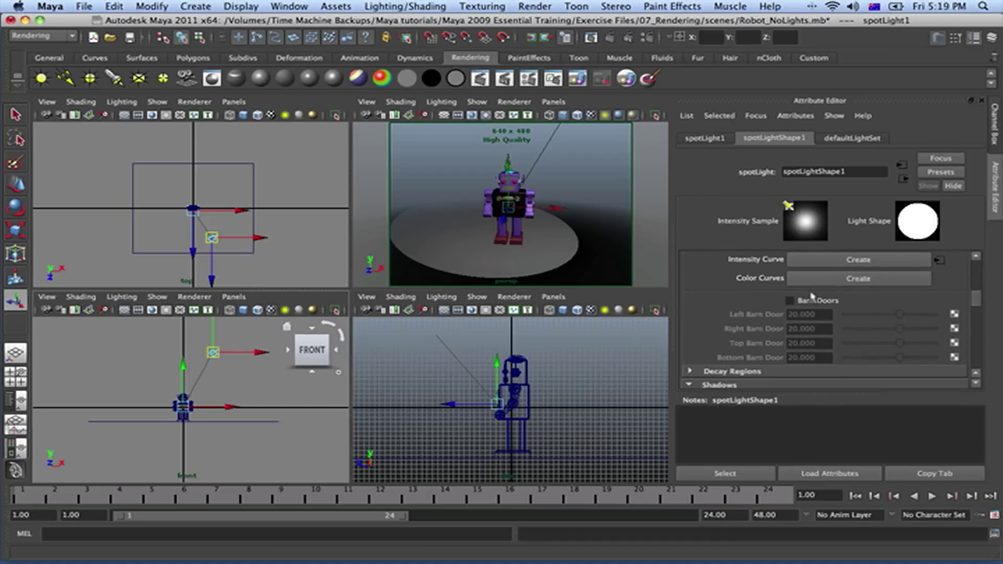
{"action": "scroll", "coordinate": [813, 297], "scroll_direction": "down", "scroll_amount": 2}
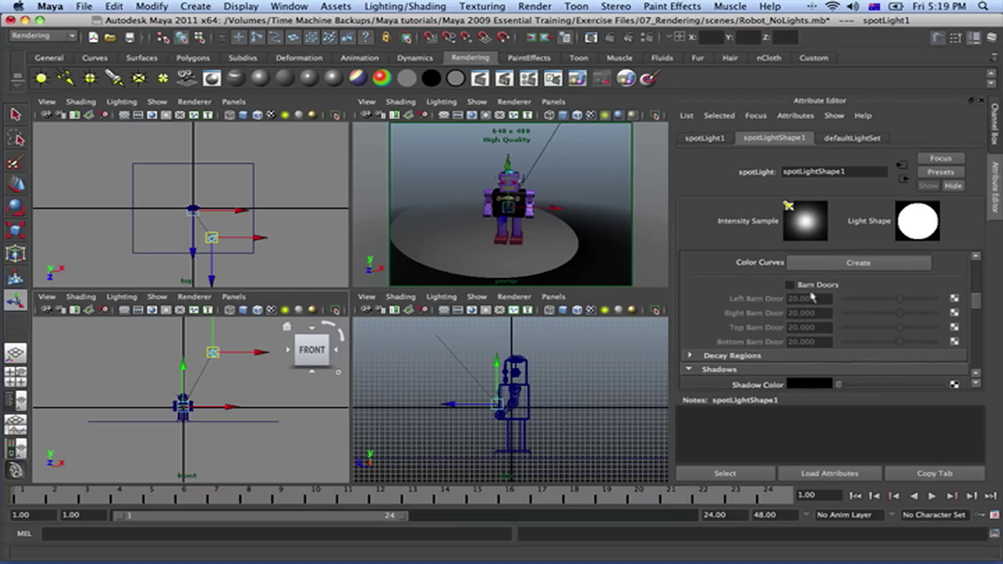
{"action": "scroll", "coordinate": [811, 291], "scroll_direction": "down", "scroll_amount": 3}
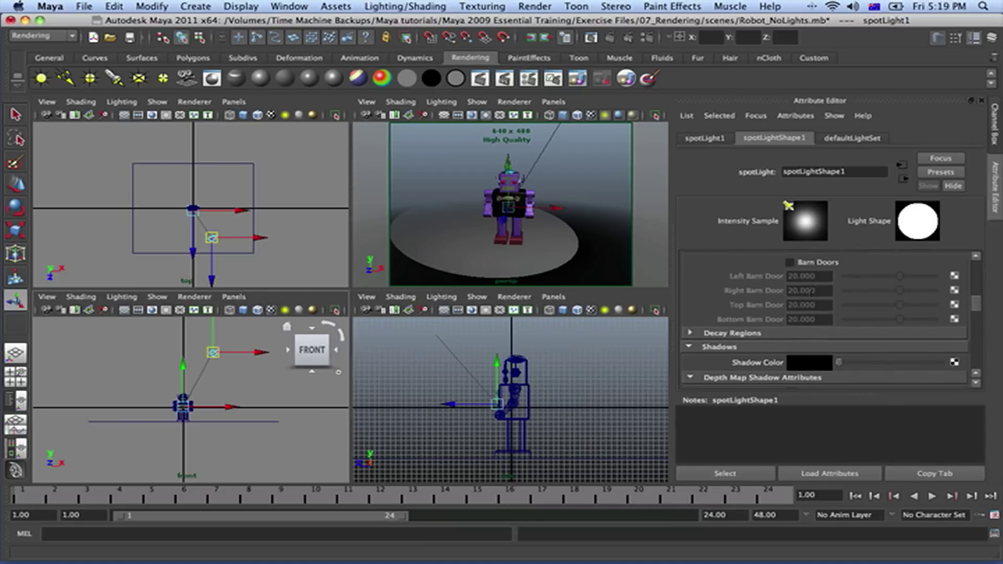
- Examine the spot light's depth map shadow attributes and map options, collapsing and reopening the Shadows section
{"action": "scroll", "coordinate": [811, 293], "scroll_direction": "down", "scroll_amount": 2}
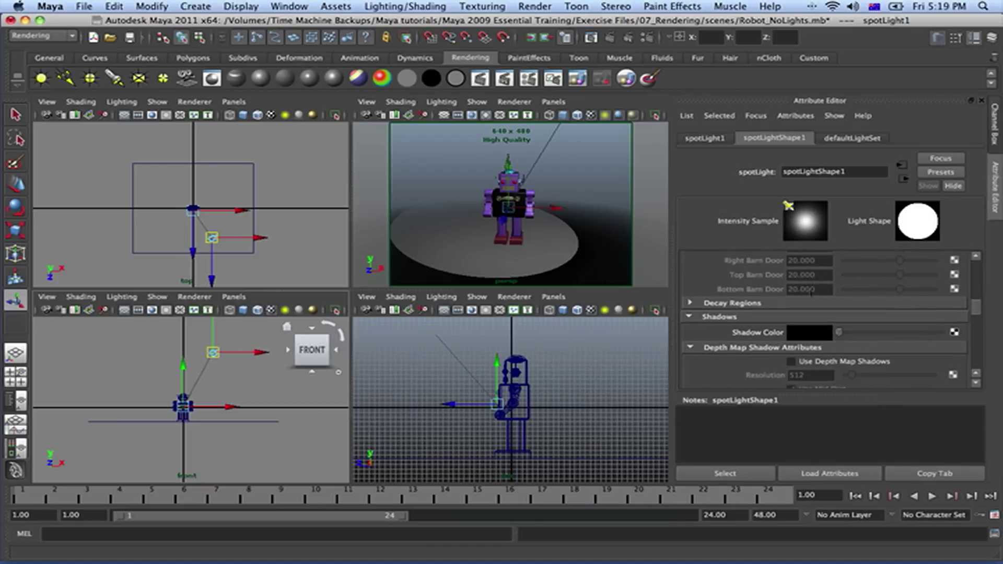
{"action": "scroll", "coordinate": [812, 296], "scroll_direction": "down", "scroll_amount": 2}
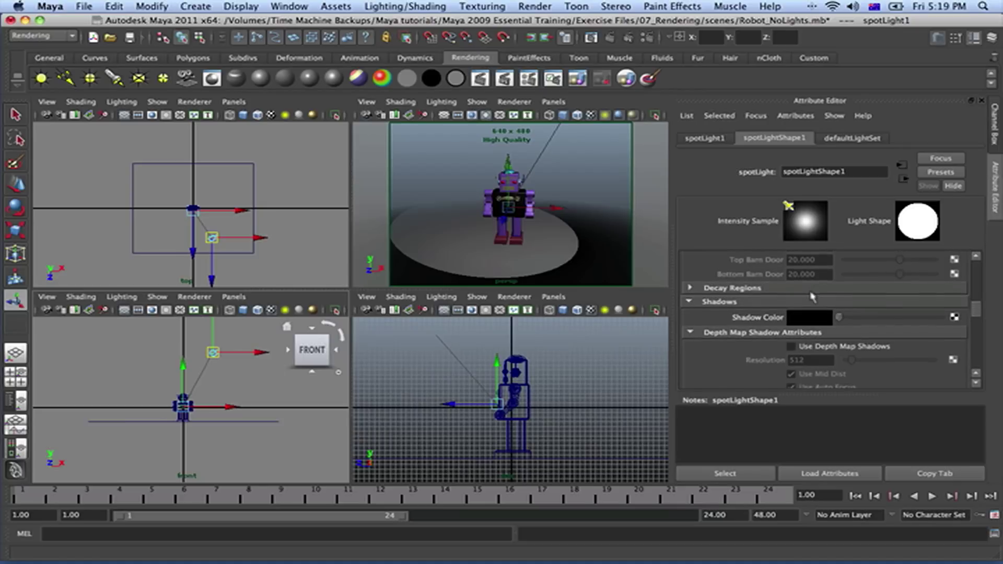
{"action": "scroll", "coordinate": [813, 296], "scroll_direction": "down", "scroll_amount": 1}
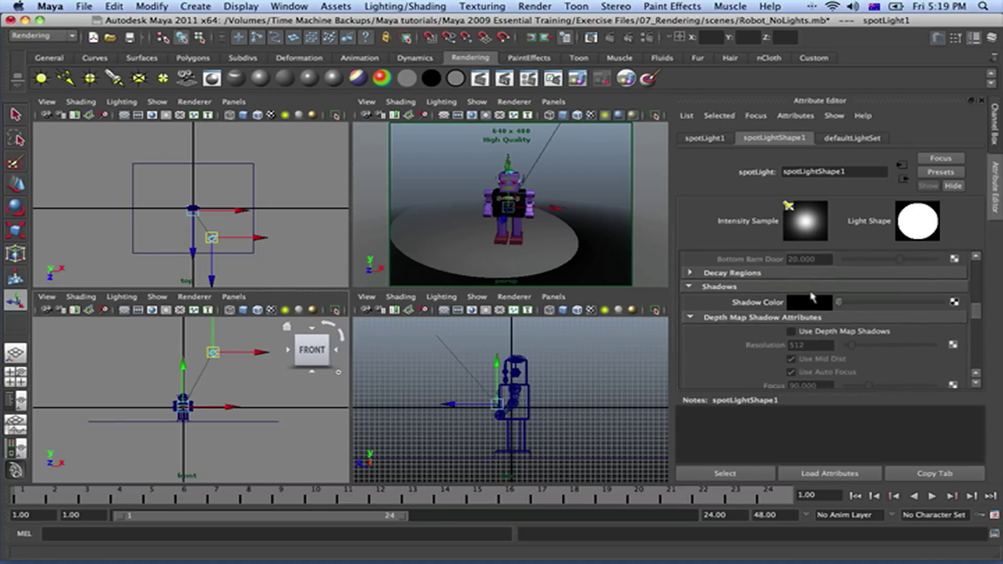
{"action": "scroll", "coordinate": [813, 297], "scroll_direction": "down", "scroll_amount": 3}
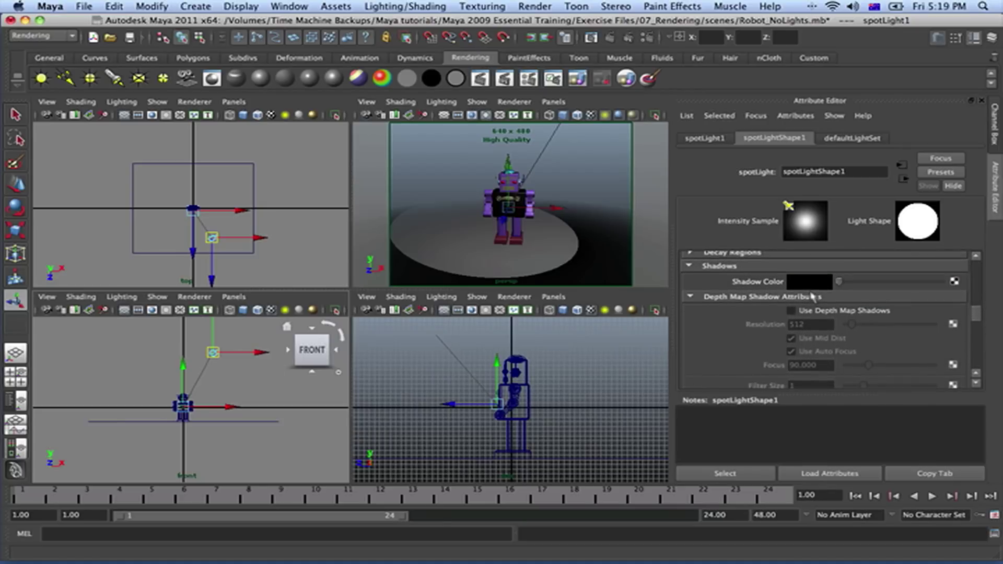
{"action": "scroll", "coordinate": [812, 296], "scroll_direction": "down", "scroll_amount": 3}
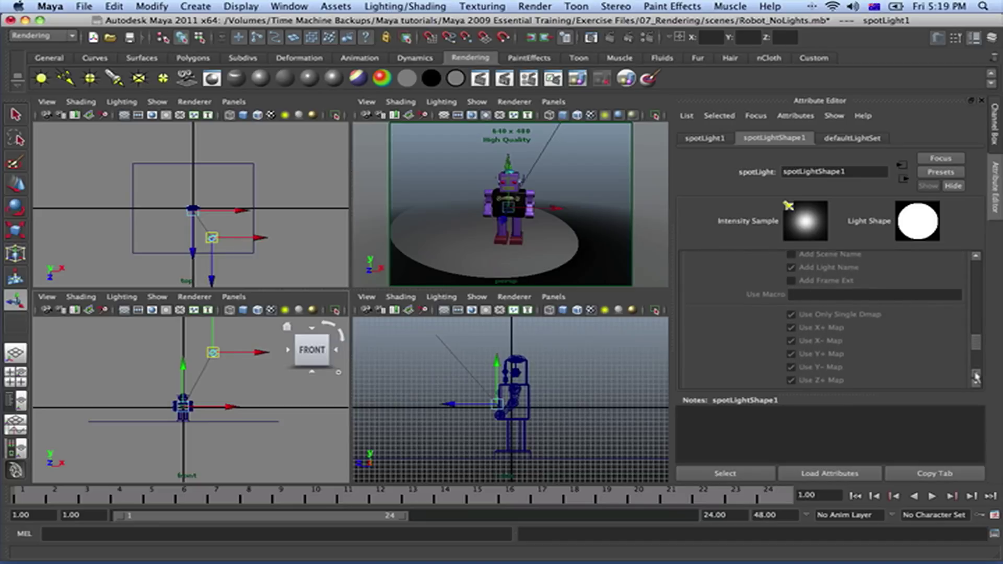
{"action": "left_click", "coordinate": [975, 377]}
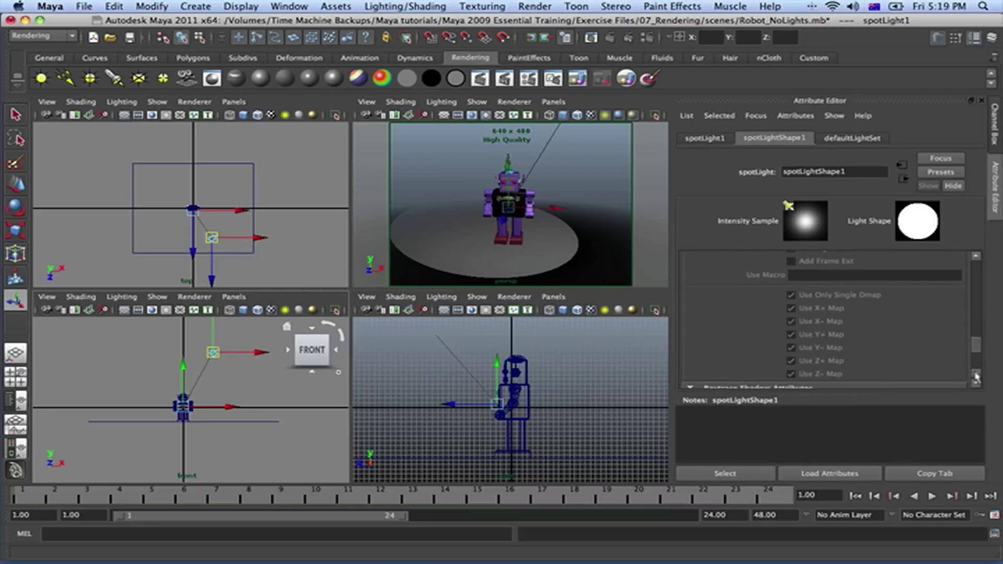
{"action": "left_click_drag", "start_coordinate": [975, 376], "coordinate": [975, 377]}
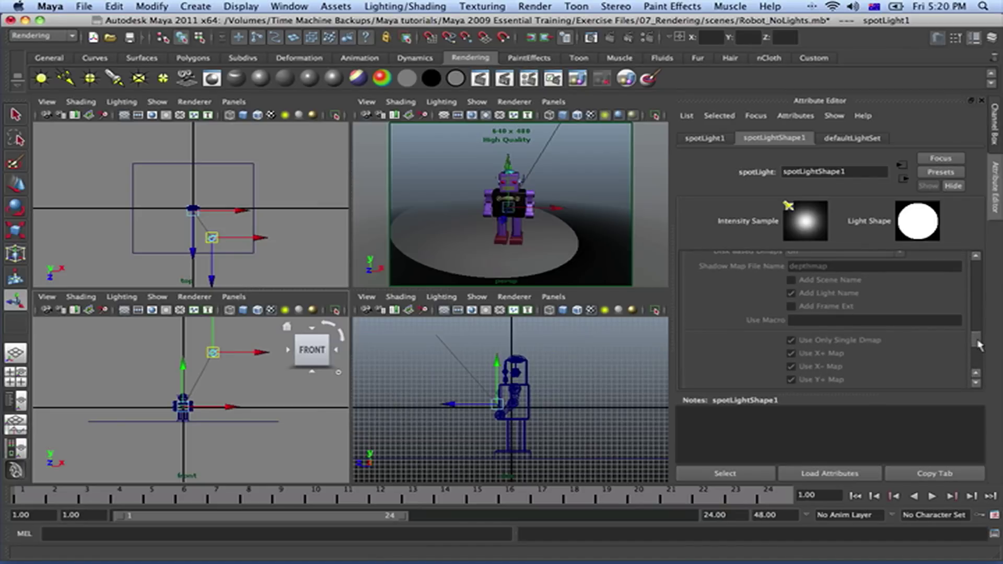
{"action": "left_click_drag", "start_coordinate": [979, 345], "coordinate": [978, 310]}
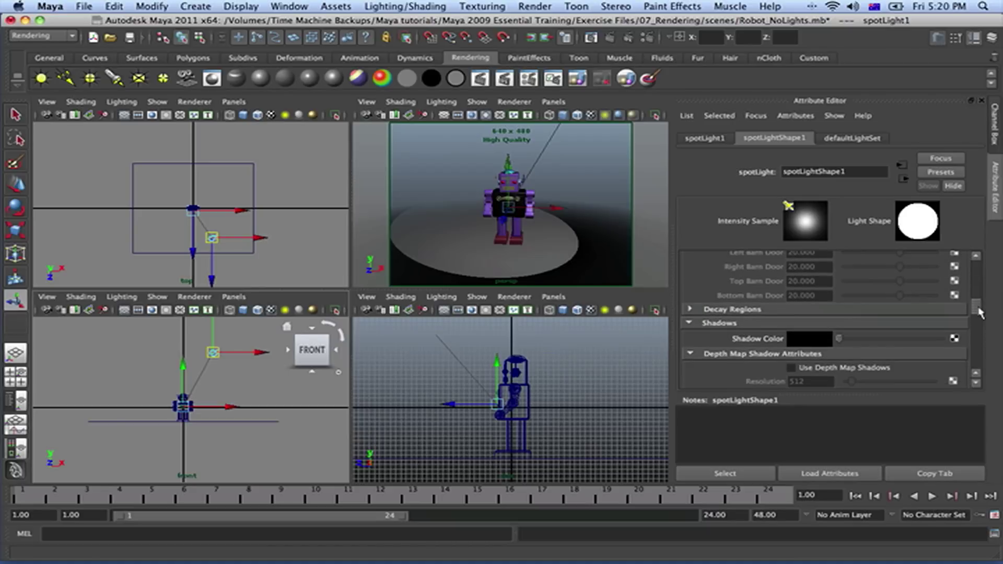
{"action": "left_click", "coordinate": [690, 324]}
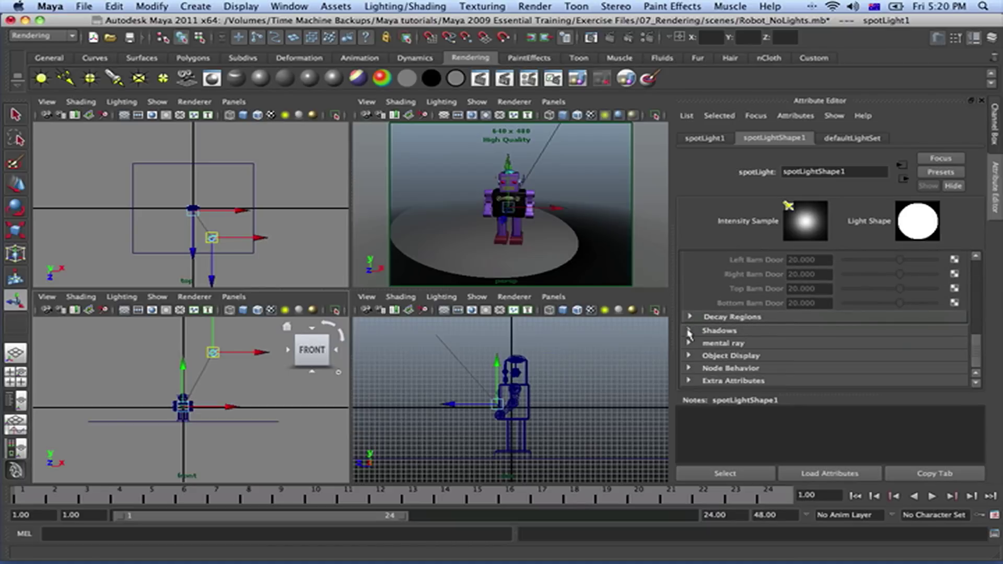
{"action": "left_click", "coordinate": [689, 331]}
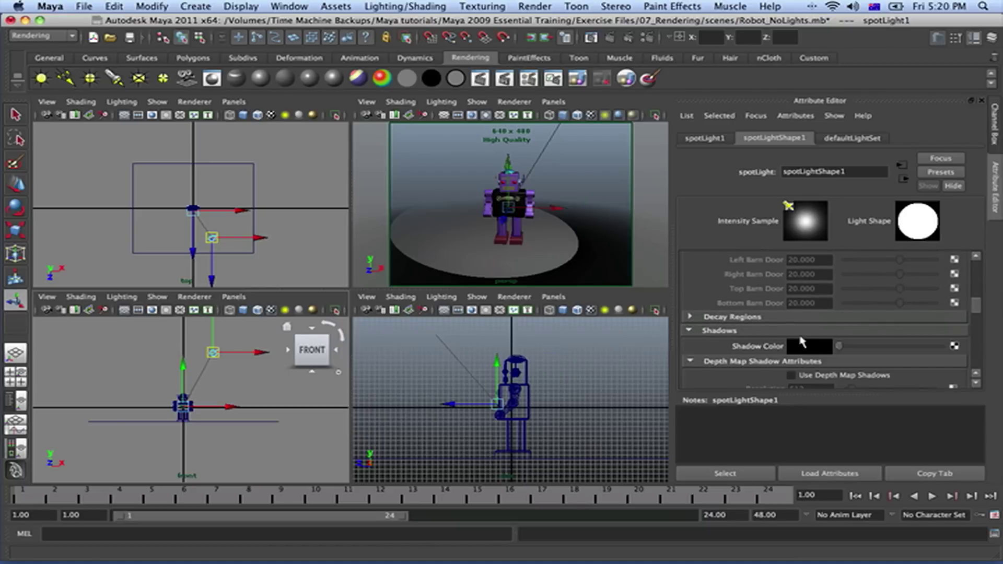
- Enable depth map shadows for the spot light
{"action": "scroll", "coordinate": [803, 342], "scroll_direction": "down", "scroll_amount": 3}
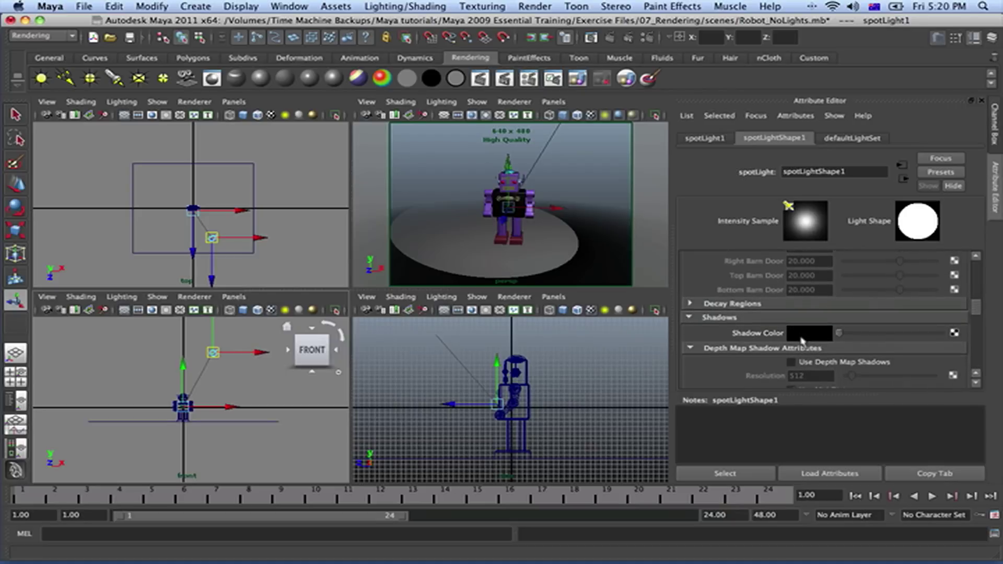
{"action": "scroll", "coordinate": [803, 342], "scroll_direction": "down", "scroll_amount": 4}
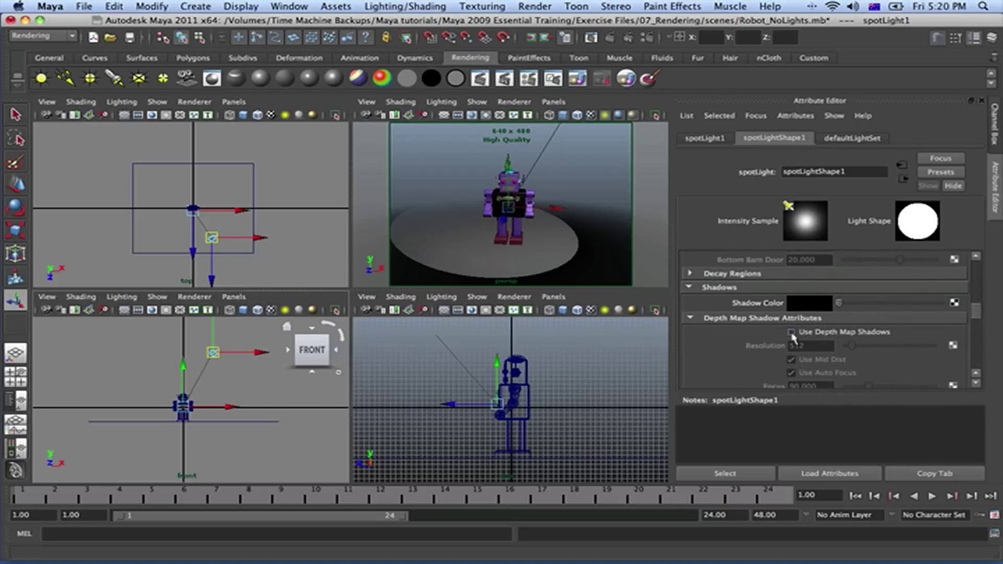
{"action": "left_click", "coordinate": [791, 333]}
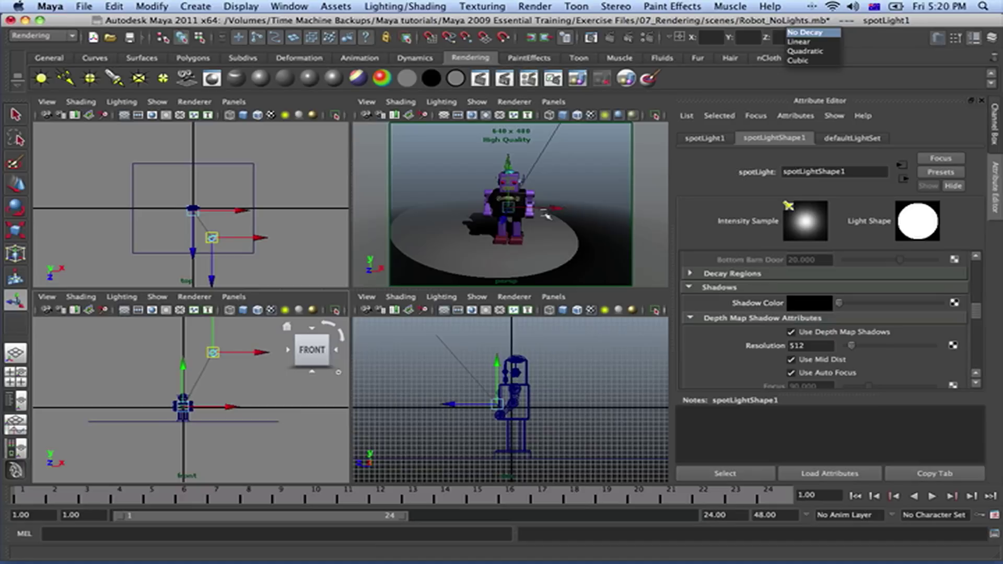
- Enlarge the perspective view and render the robot close up with its shadow, then close the render
{"action": "left_click", "coordinate": [575, 198]}
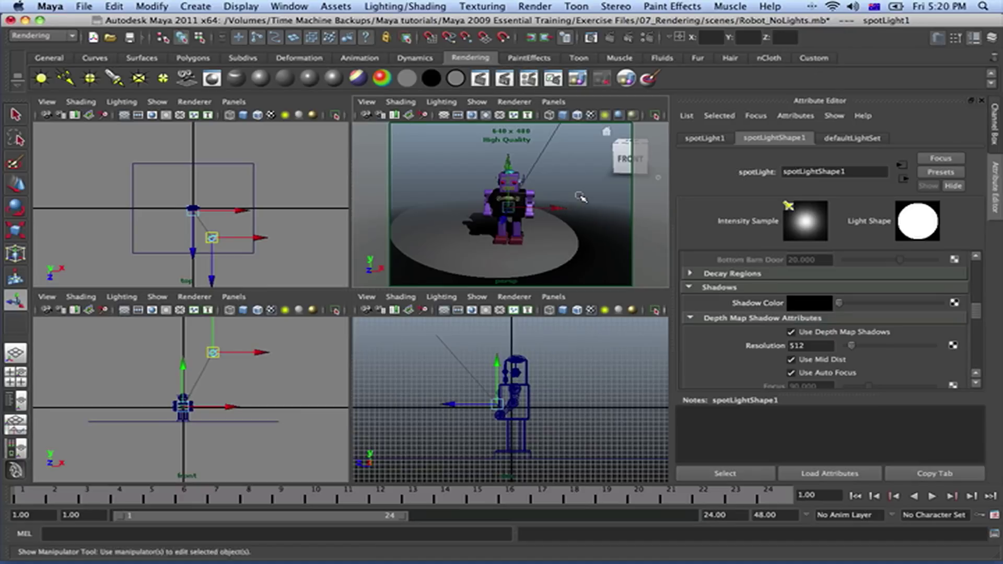
{"action": "key", "text": "space"}
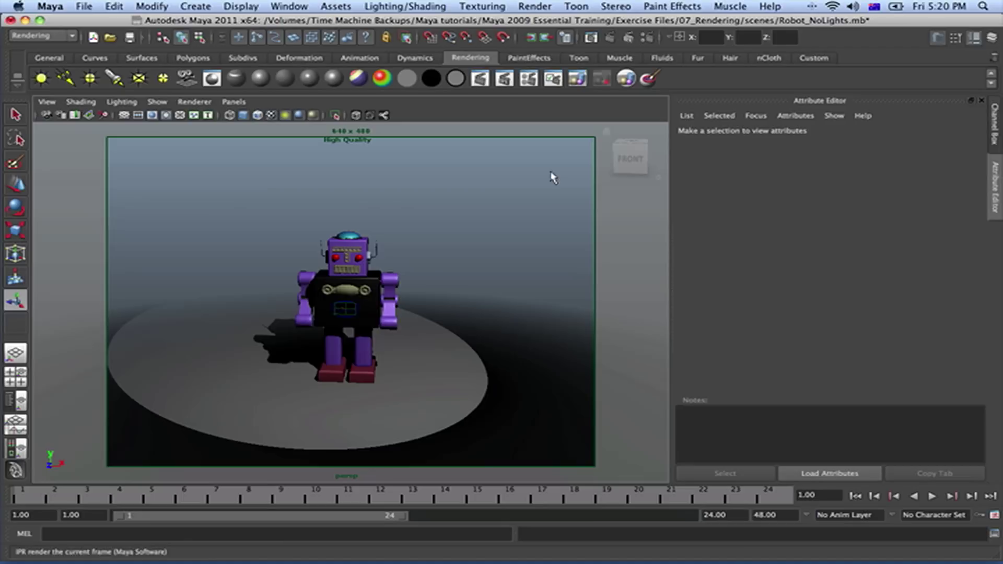
{"action": "scroll", "coordinate": [472, 270], "scroll_direction": "up", "scroll_amount": 4}
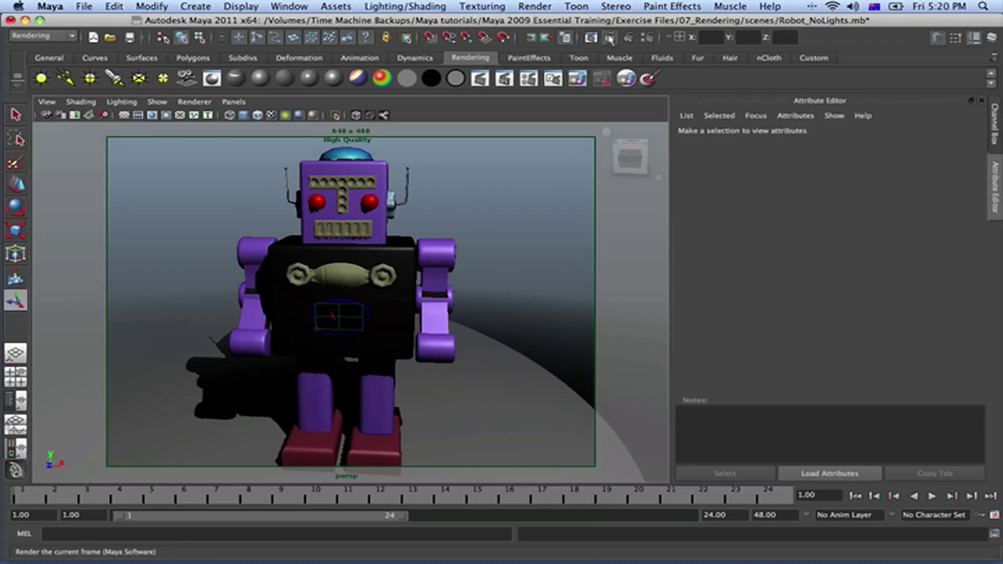
{"action": "left_click", "coordinate": [609, 37]}
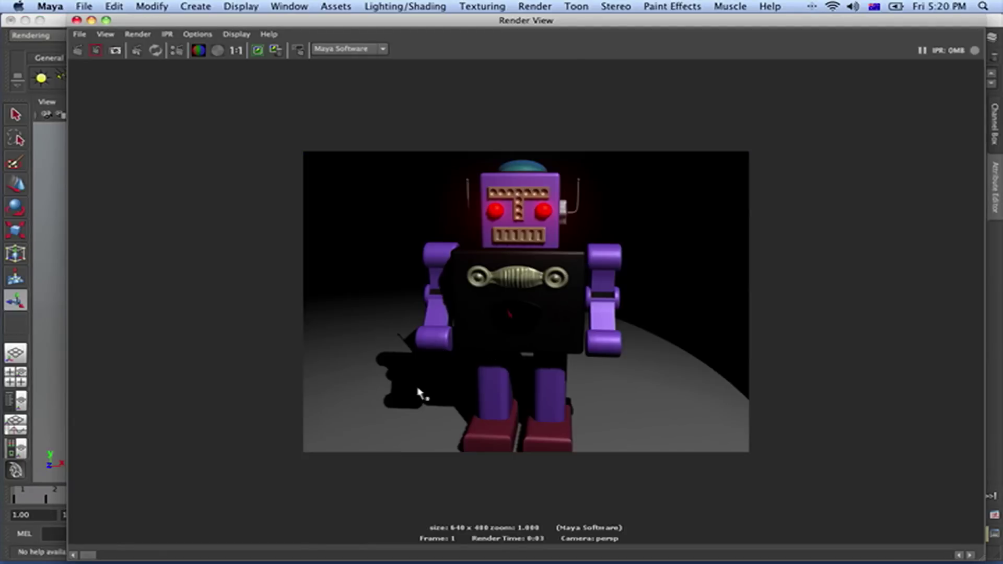
{"action": "left_click", "coordinate": [76, 20]}
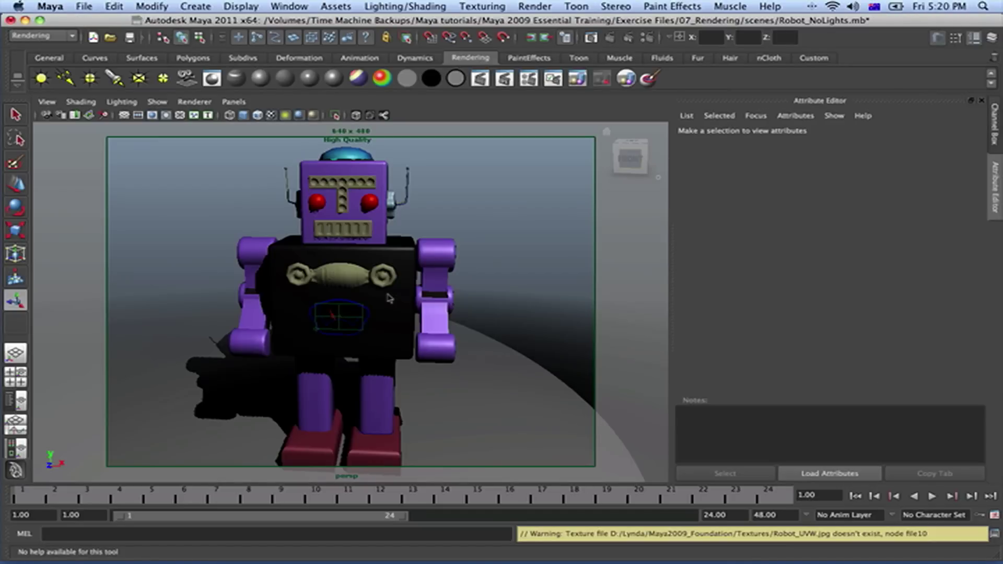
- Restore the four-view layout, reselect the spot light and set its depth map shadow resolution to 64
{"action": "key", "text": "space"}
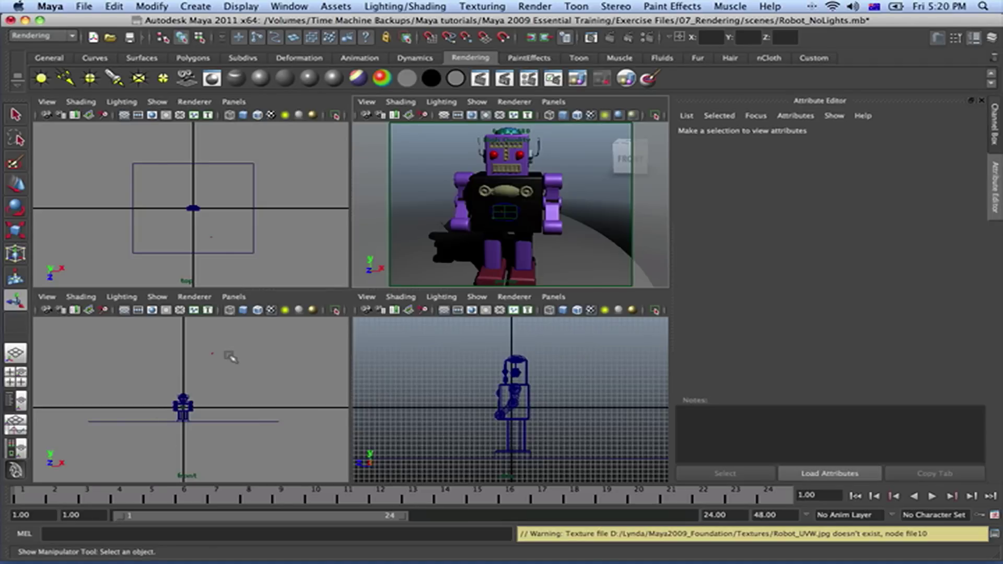
{"action": "left_click", "coordinate": [213, 354]}
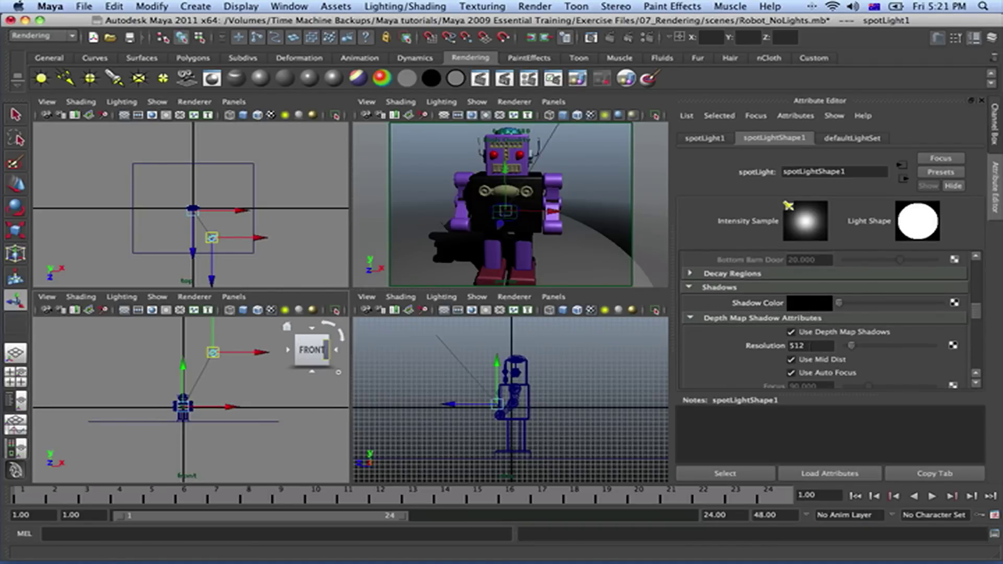
{"action": "scroll", "coordinate": [807, 347], "scroll_direction": "down", "scroll_amount": 2}
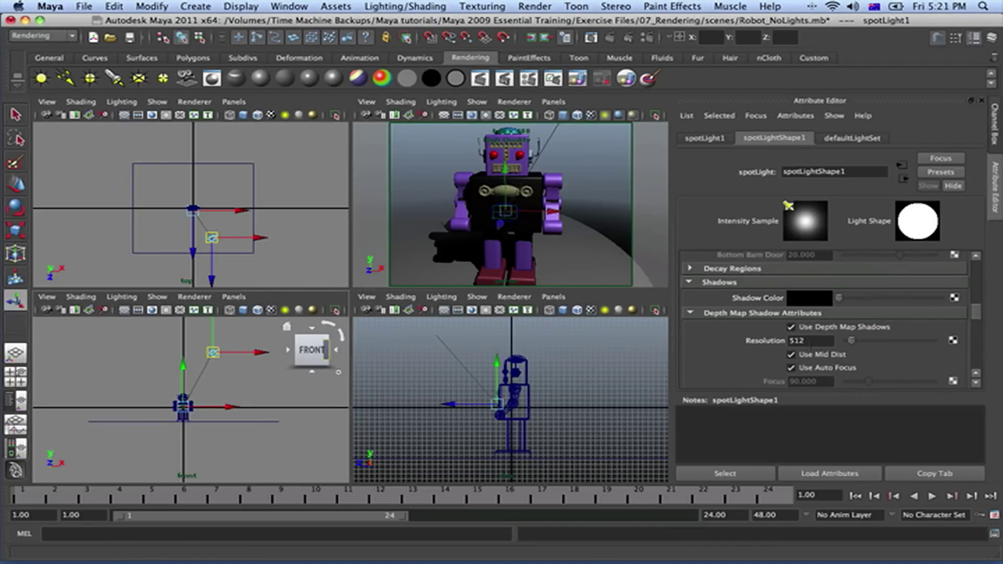
{"action": "scroll", "coordinate": [807, 348], "scroll_direction": "down", "scroll_amount": 2}
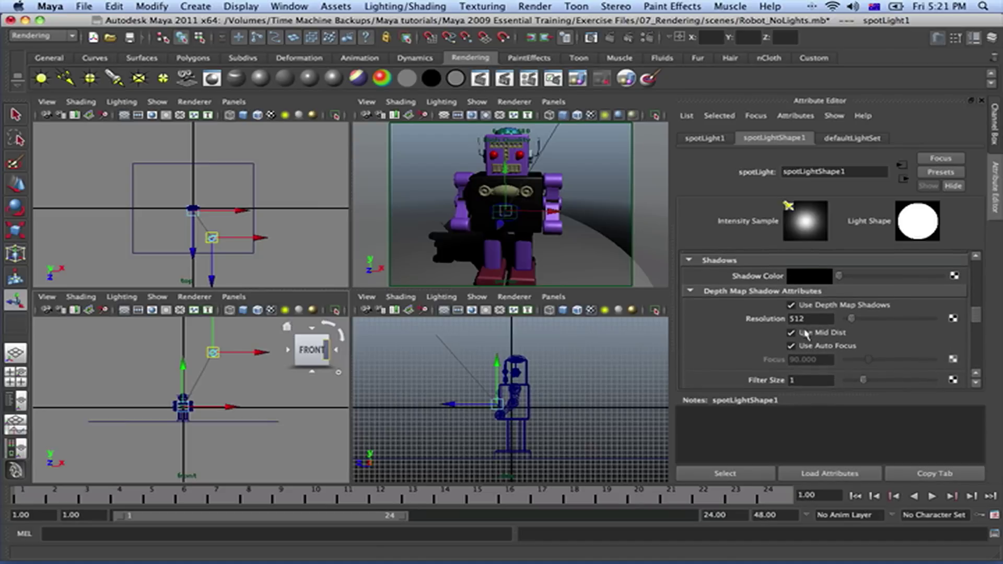
{"action": "scroll", "coordinate": [803, 324], "scroll_direction": "down", "scroll_amount": 3}
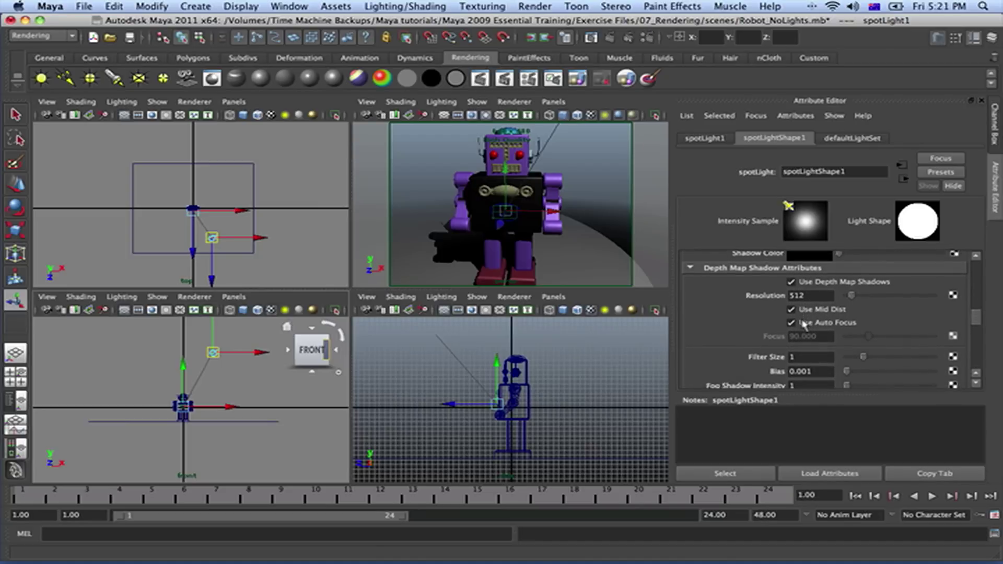
{"action": "scroll", "coordinate": [803, 293], "scroll_direction": "down", "scroll_amount": 1}
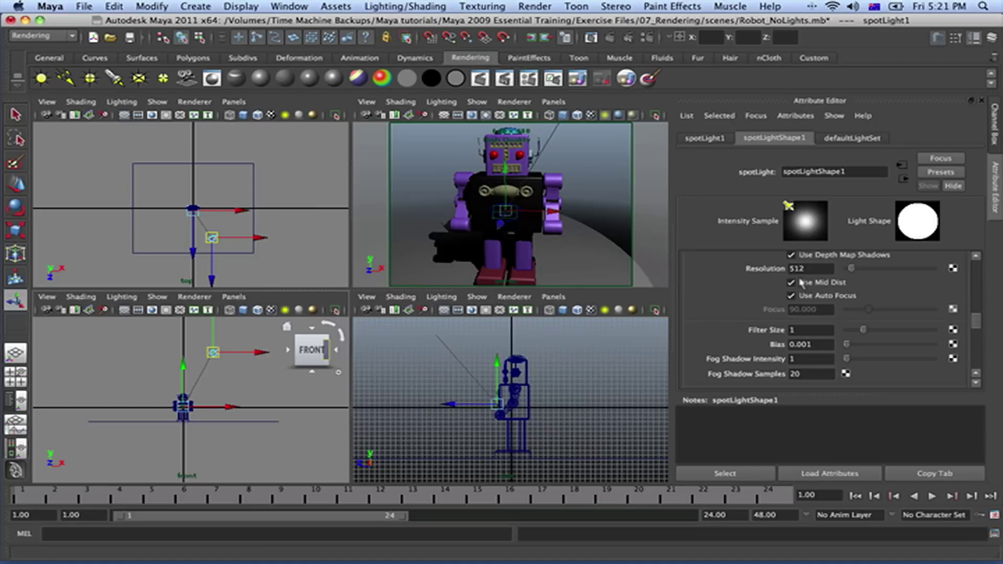
{"action": "double_click", "coordinate": [808, 268]}
{"action": "type", "text": "64"}
- Set the depth map filter size to 0 and inspect the robot's shadow on the floor plane
{"action": "left_click", "coordinate": [800, 330]}
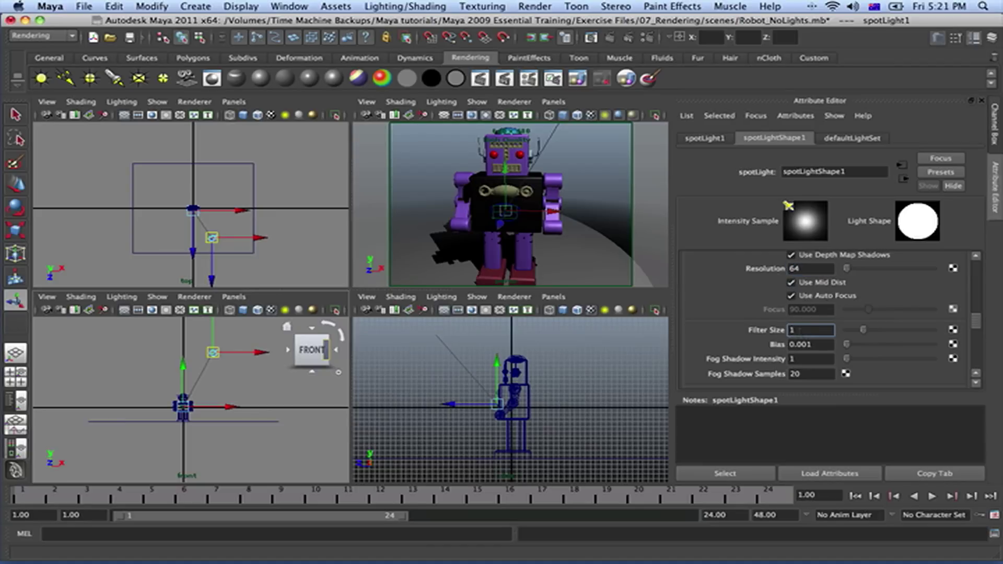
{"action": "left_click_drag", "start_coordinate": [793, 330], "coordinate": [781, 335]}
{"action": "left_click", "coordinate": [455, 255]}
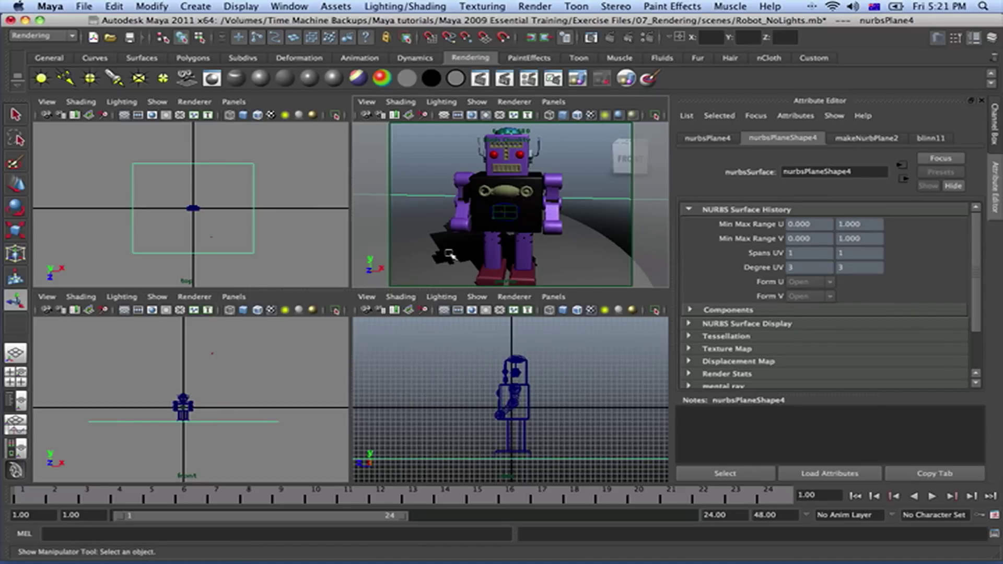
{"action": "left_click_drag", "start_coordinate": [443, 253], "coordinate": [486, 254], "text": "alt"}
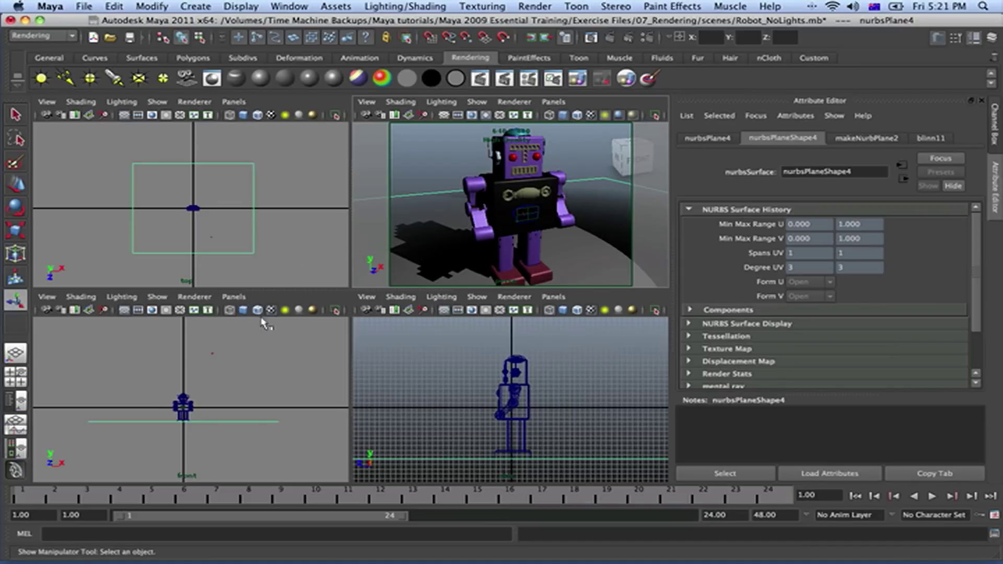
- Reselect the spot light and set its depth map filter size to 1
{"action": "left_click", "coordinate": [212, 355]}
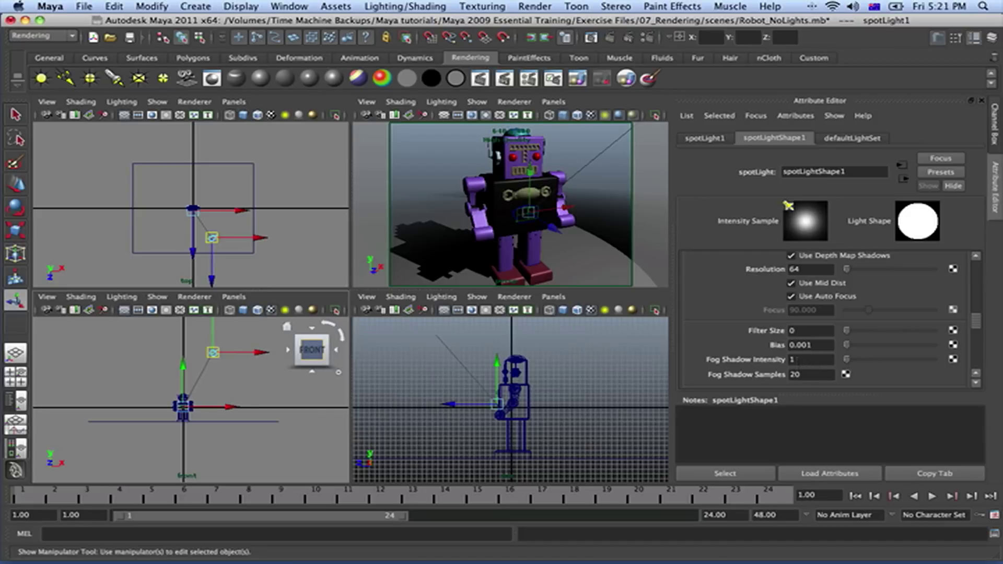
{"action": "left_click", "coordinate": [801, 331]}
{"action": "type", "text": "1"}
{"action": "key", "text": "Return"}
- Test-render the active front view with the low-resolution shadow map and close the render
{"action": "key", "text": "shift+Tab"}
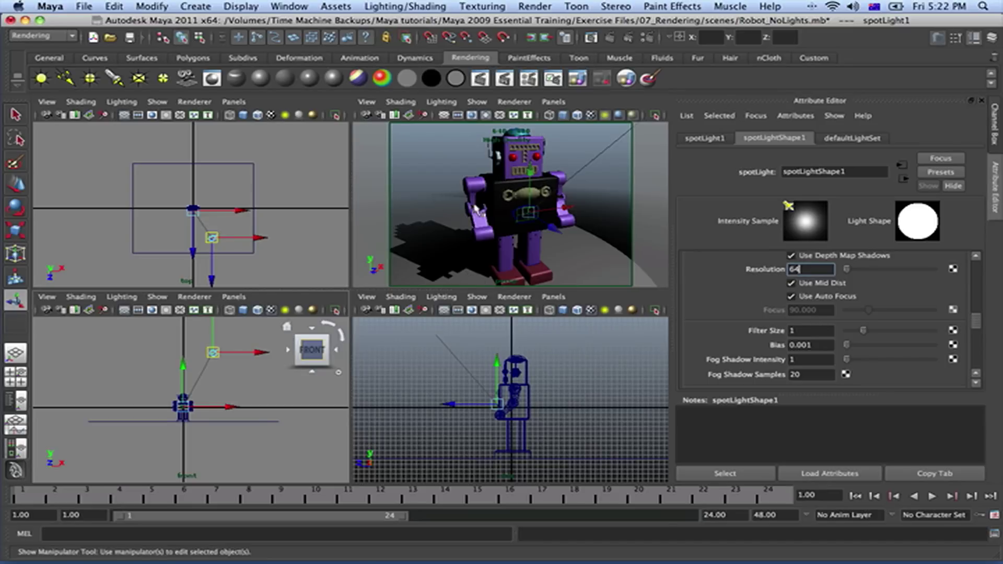
{"action": "left_click", "coordinate": [609, 37]}
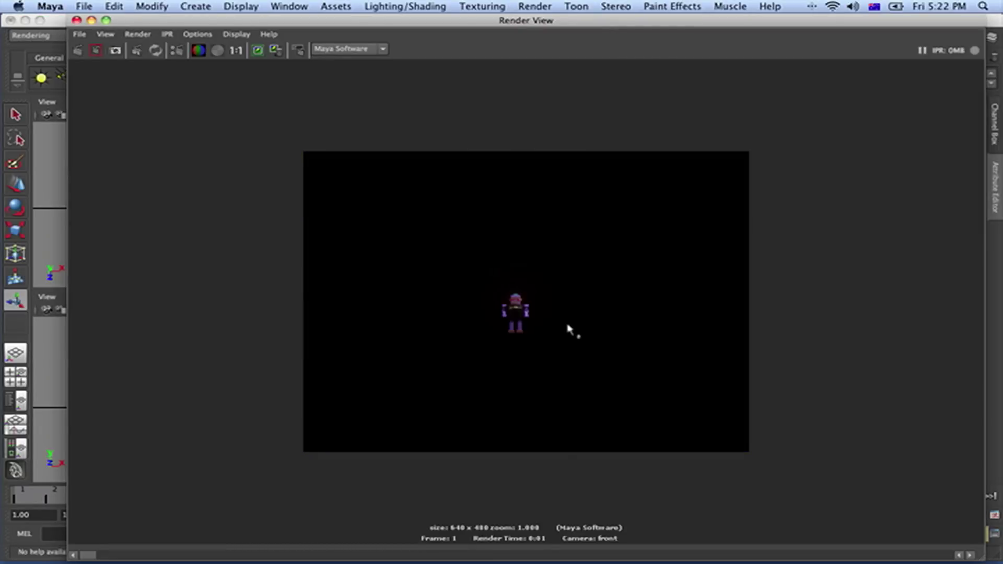
{"action": "left_click", "coordinate": [76, 20]}
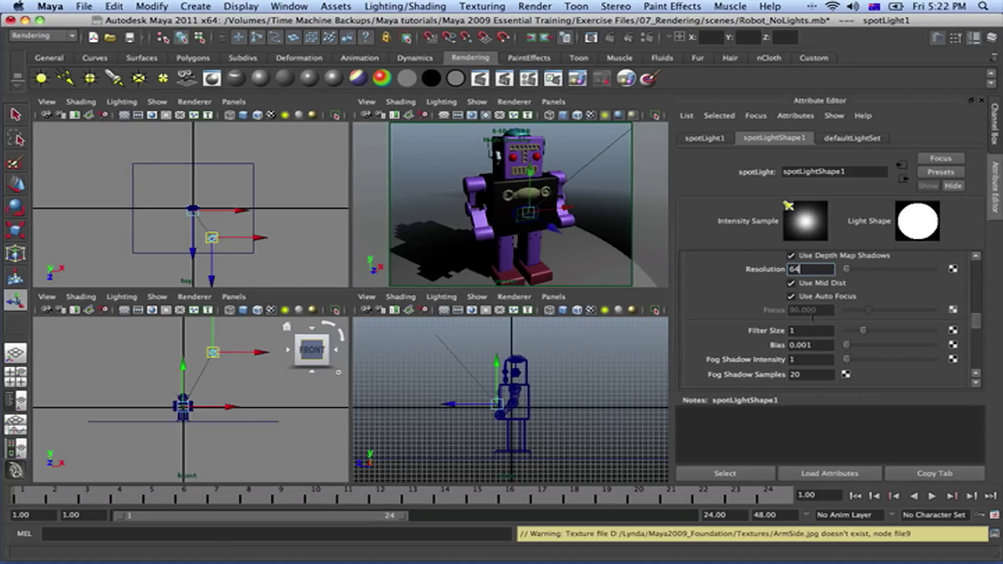
- Set the spot light's depth map shadow resolution to 512
{"action": "left_click_drag", "start_coordinate": [798, 269], "coordinate": [780, 272]}
{"action": "type", "text": "512"}
{"action": "key", "text": "Return"}
- Select the floor plane, enlarge the perspective view and render the robot from the front
{"action": "left_click", "coordinate": [594, 254]}
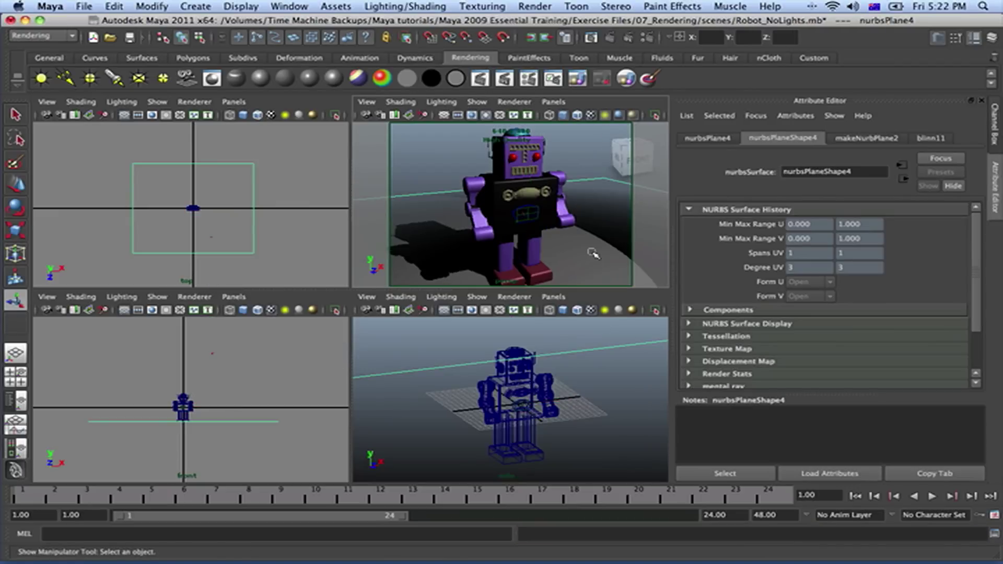
{"action": "key", "text": "space"}
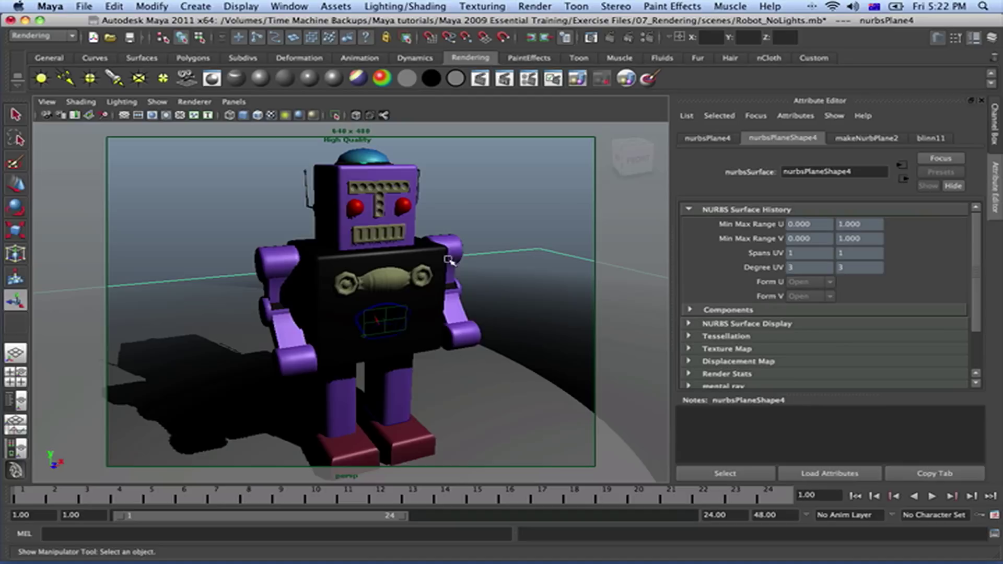
{"action": "left_click_drag", "start_coordinate": [552, 323], "coordinate": [515, 230], "text": "alt"}
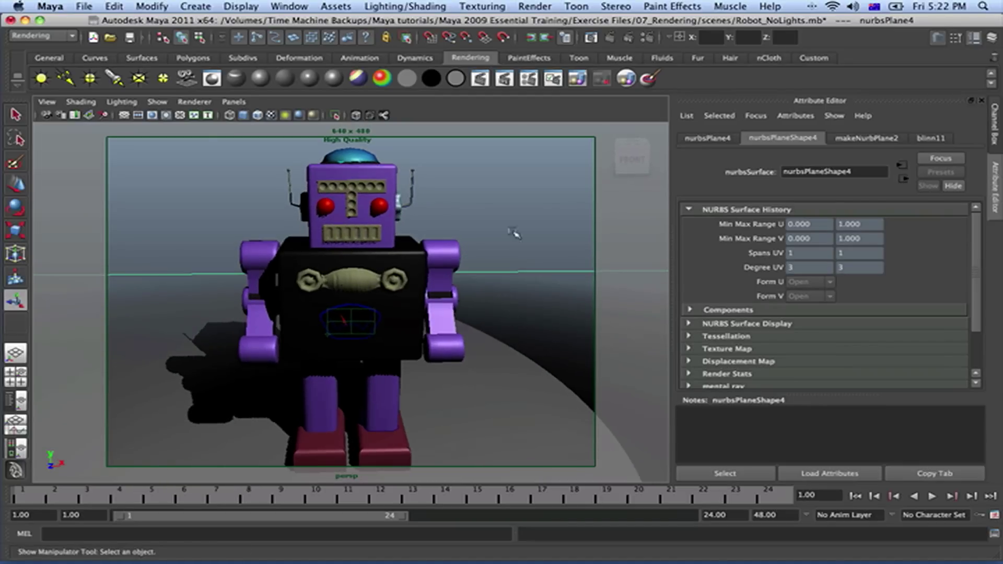
{"action": "left_click", "coordinate": [609, 37]}
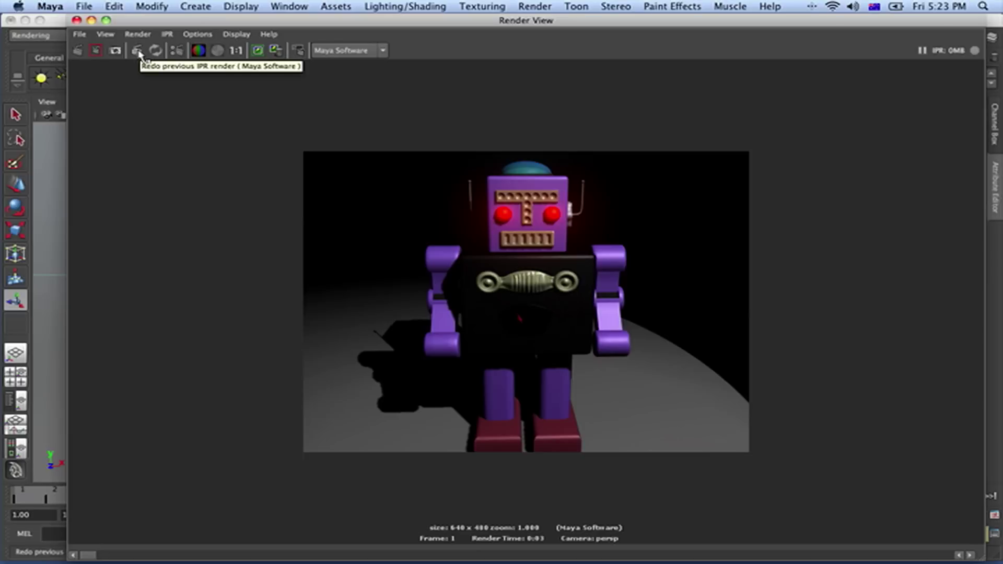
- Start an IPR render of the robot from an angled perspective view and mark a tuning region around the robot and its shadow
{"action": "left_click", "coordinate": [139, 52]}
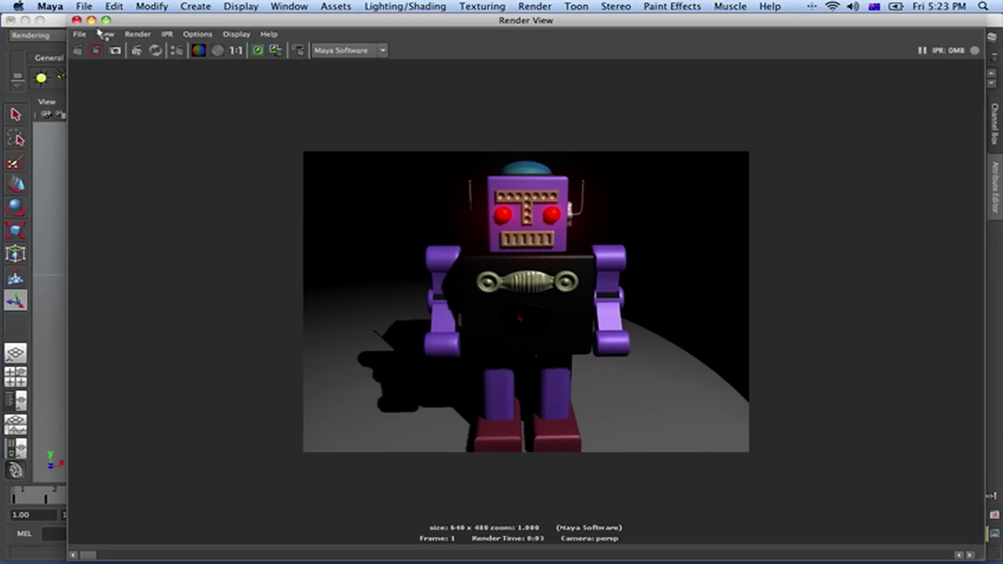
{"action": "left_click", "coordinate": [77, 19]}
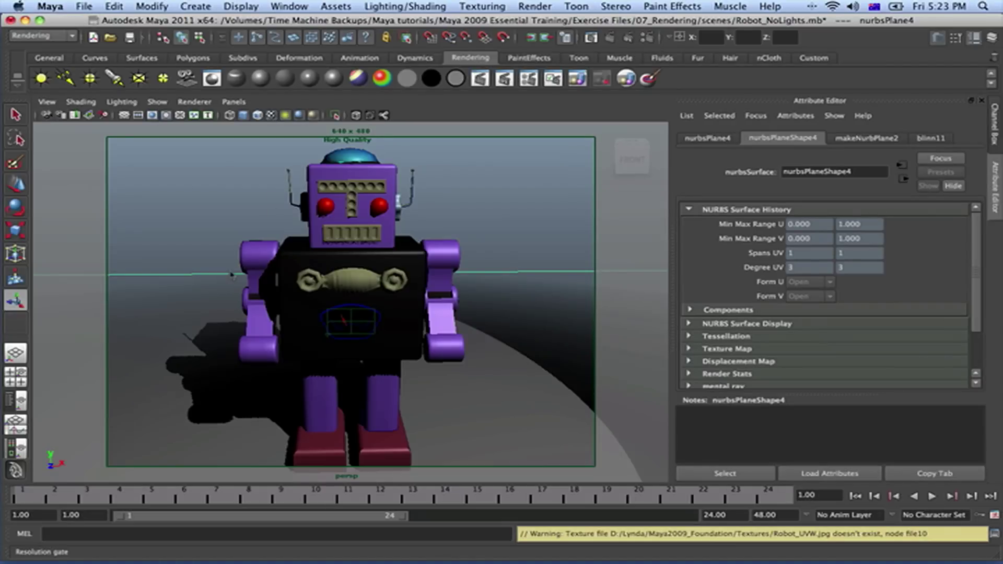
{"action": "left_click_drag", "start_coordinate": [231, 275], "coordinate": [241, 339], "text": "alt"}
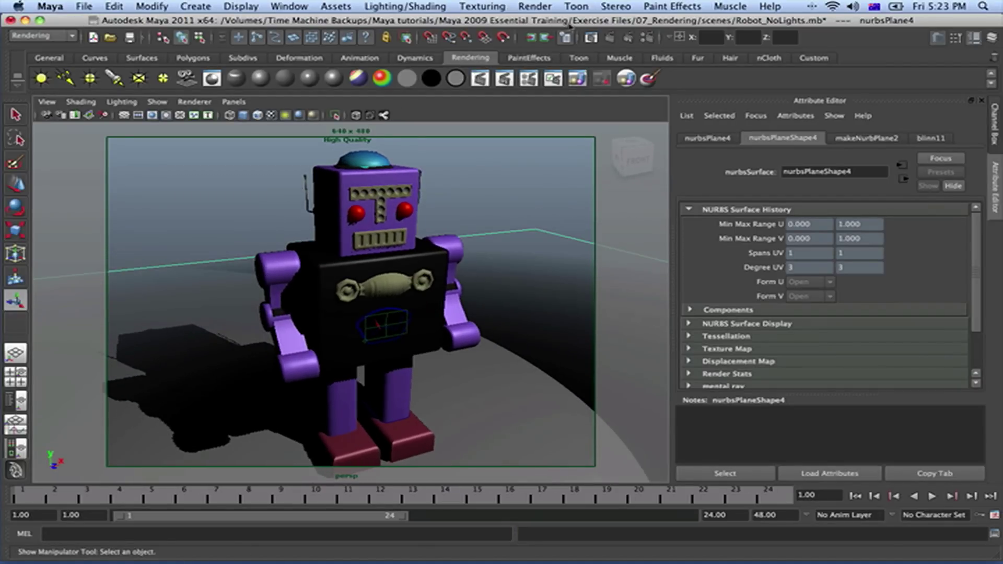
{"action": "left_click", "coordinate": [628, 38]}
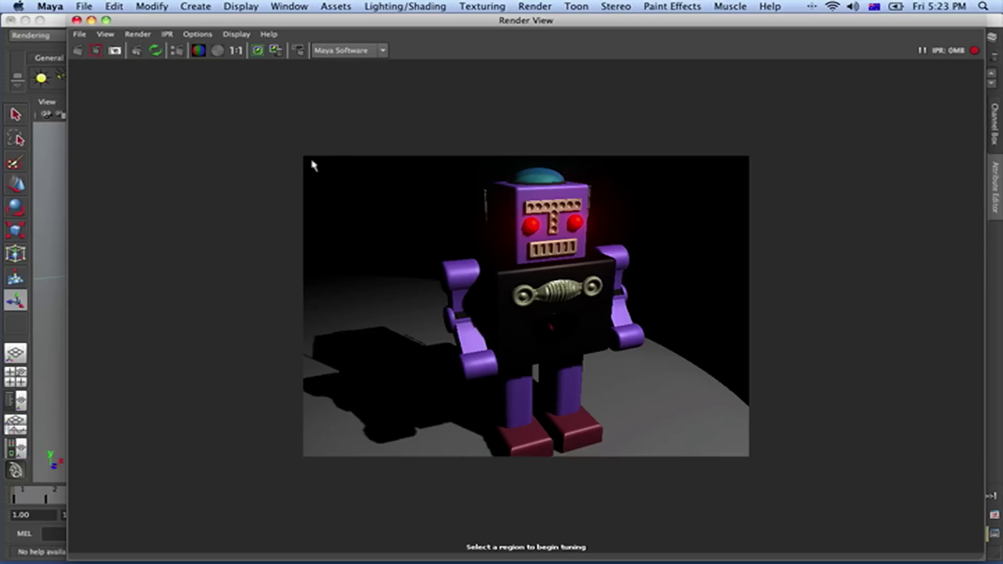
{"action": "left_click_drag", "start_coordinate": [307, 159], "coordinate": [650, 460]}
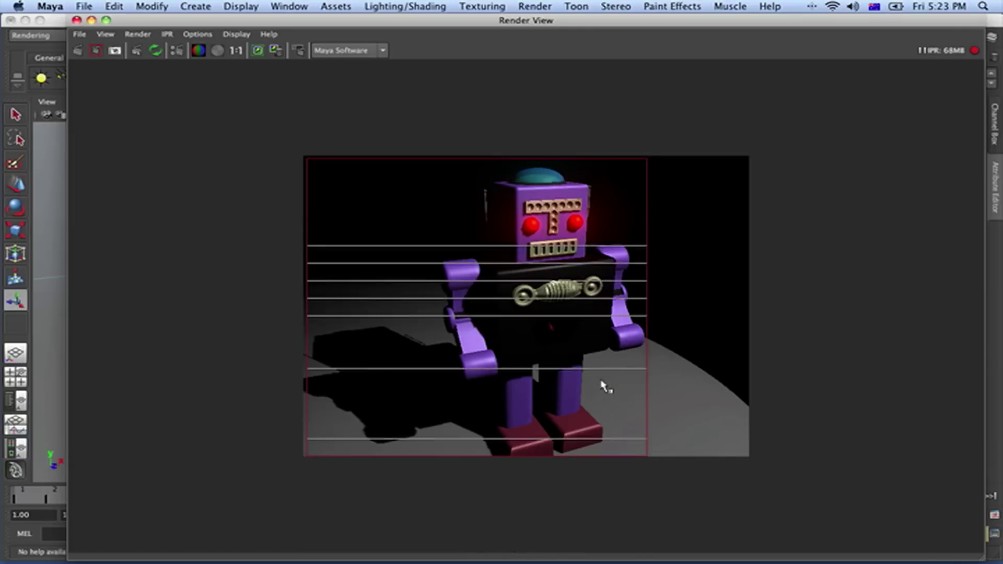
- Select the spot light in the front view and show its light and aim point manipulators
{"action": "left_click_drag", "start_coordinate": [711, 21], "coordinate": [394, 3]}
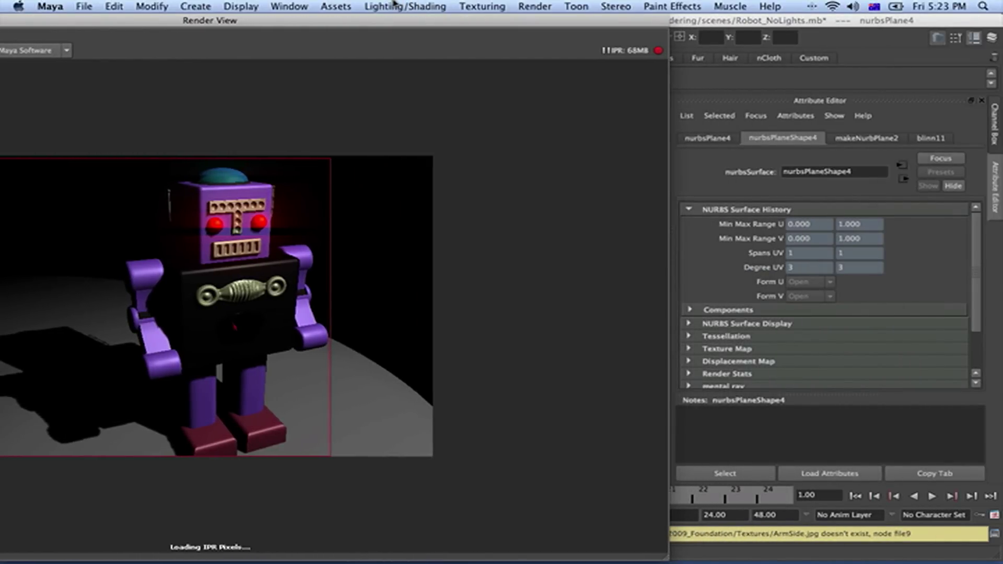
{"action": "left_click_drag", "start_coordinate": [353, 21], "coordinate": [932, 21]}
{"action": "left_click", "coordinate": [206, 224]}
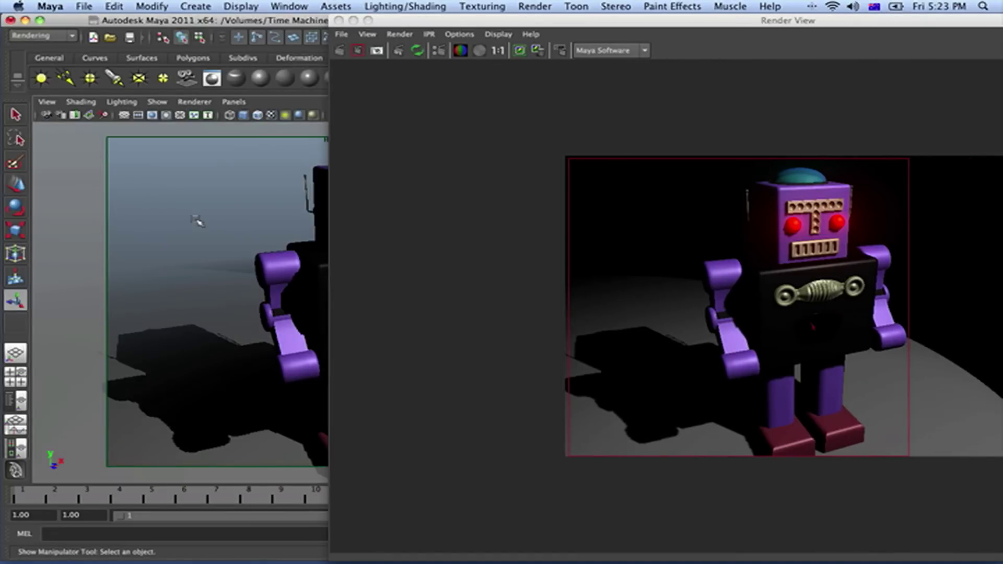
{"action": "key", "text": "space"}
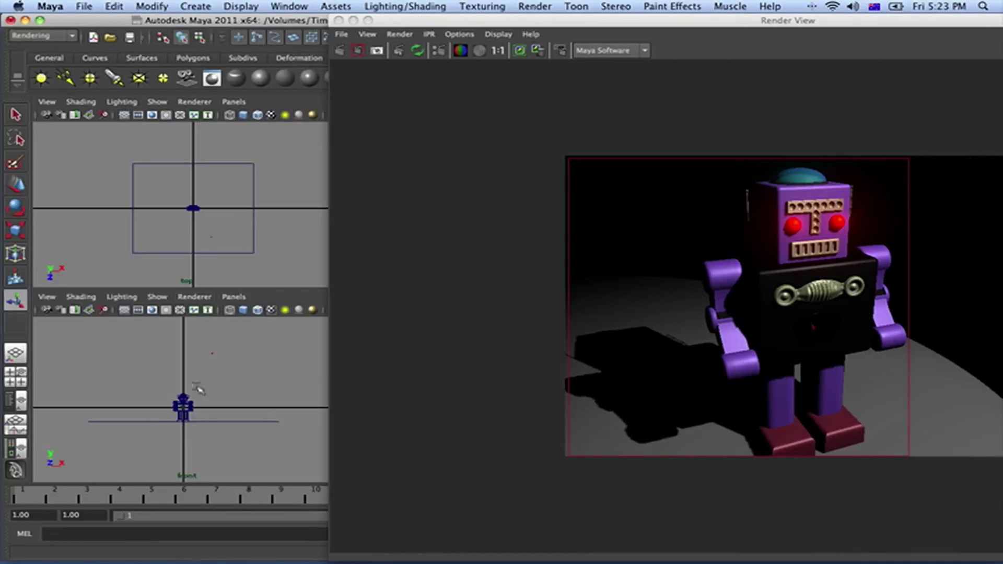
{"action": "left_click", "coordinate": [213, 354]}
{"action": "key", "text": "t"}
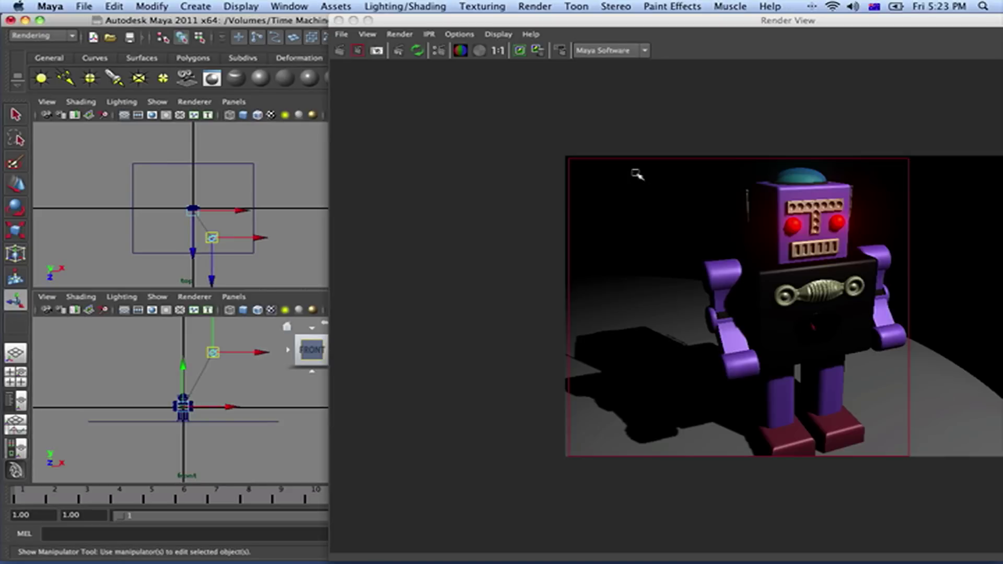
- Set the spot light's depth map shadow resolution to 64
{"action": "left_click_drag", "start_coordinate": [870, 22], "coordinate": [297, 4]}
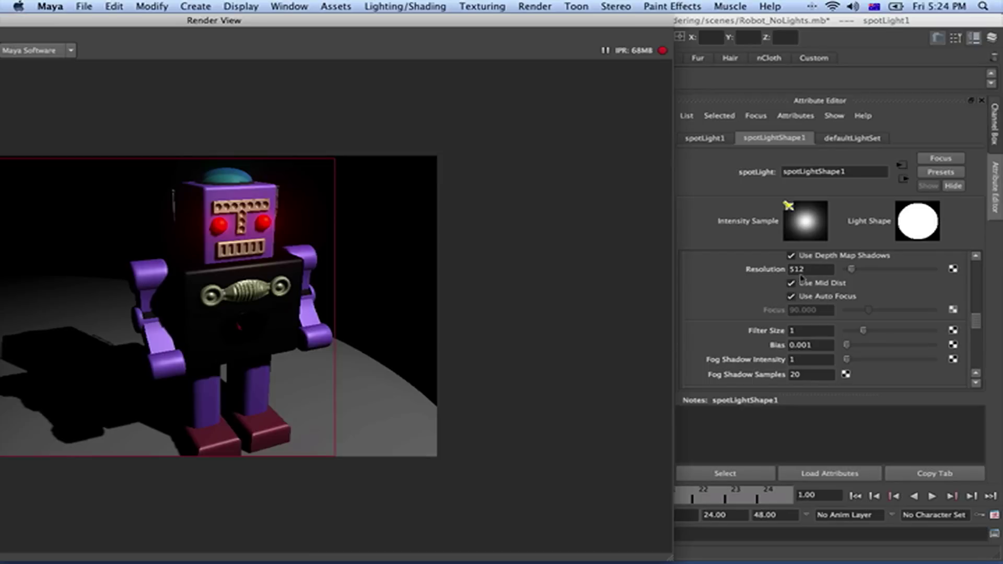
{"action": "left_click", "coordinate": [816, 271]}
{"action": "left_click_drag", "start_coordinate": [824, 269], "coordinate": [782, 271]}
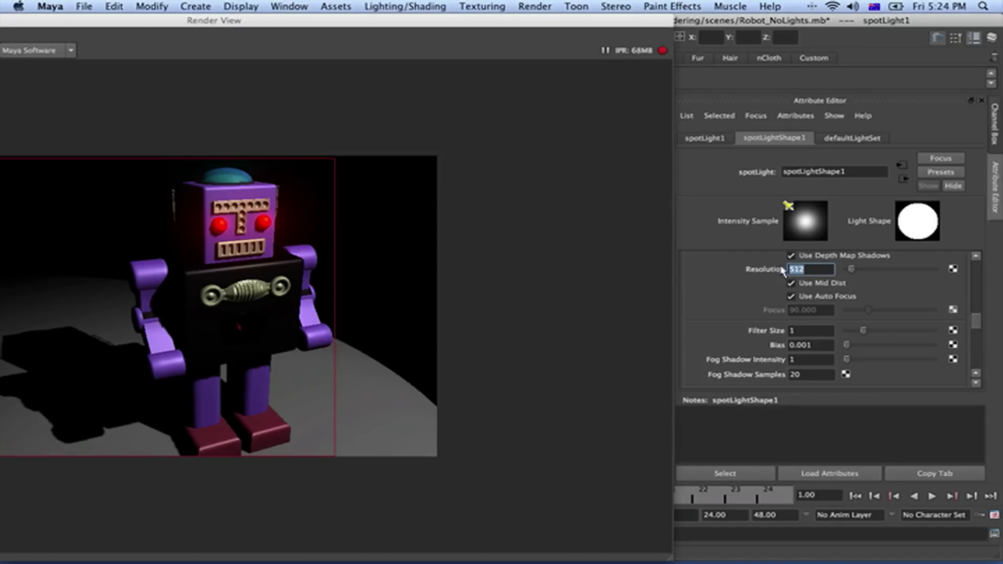
{"action": "type", "text": "64"}
{"action": "left_click", "coordinate": [795, 331]}
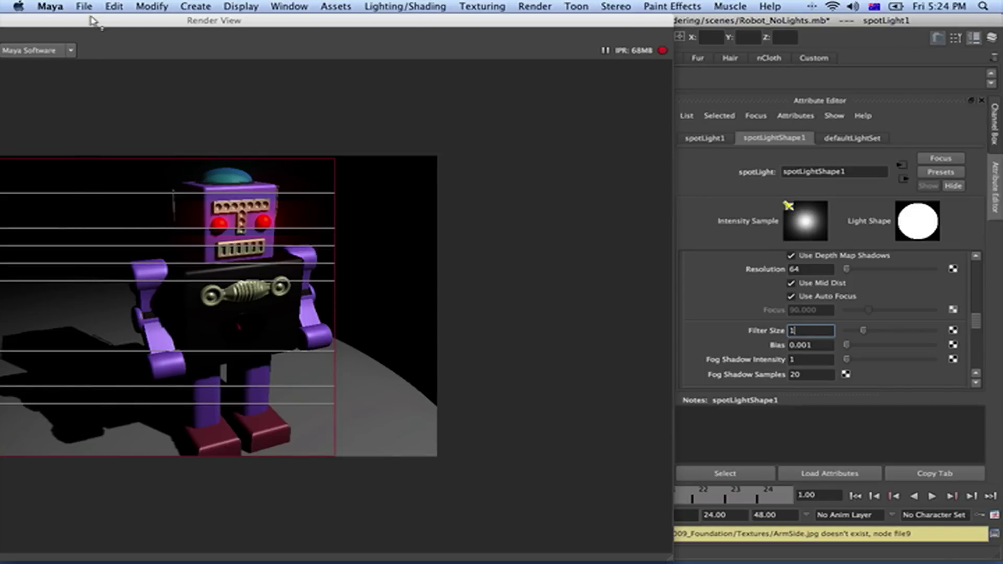
- Set the spot light's depth map filter size to 0
{"action": "left_click_drag", "start_coordinate": [96, 18], "coordinate": [104, 18]}
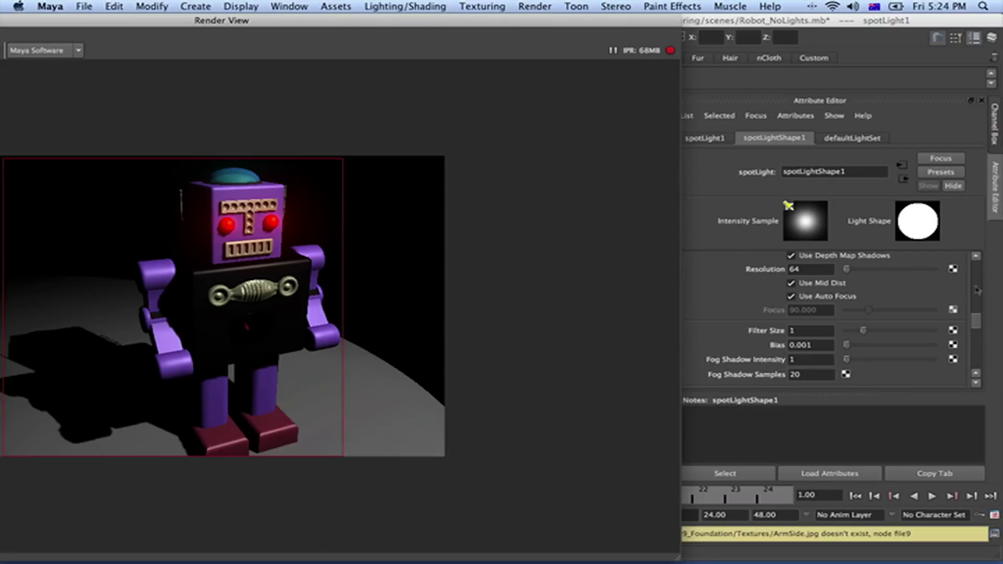
{"action": "left_click", "coordinate": [805, 330]}
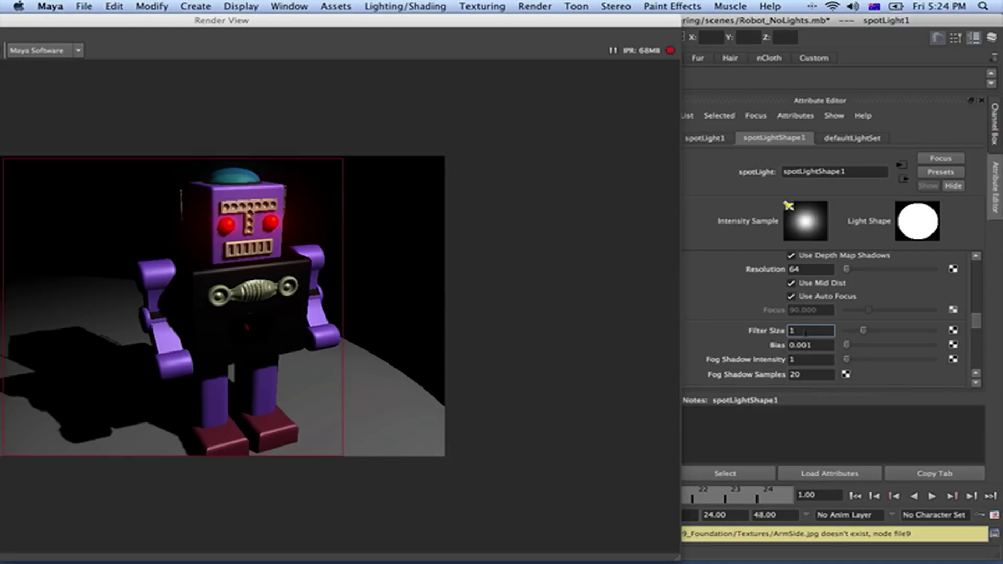
{"action": "left_click_drag", "start_coordinate": [805, 332], "coordinate": [764, 337]}
{"action": "left_click", "coordinate": [570, 302]}
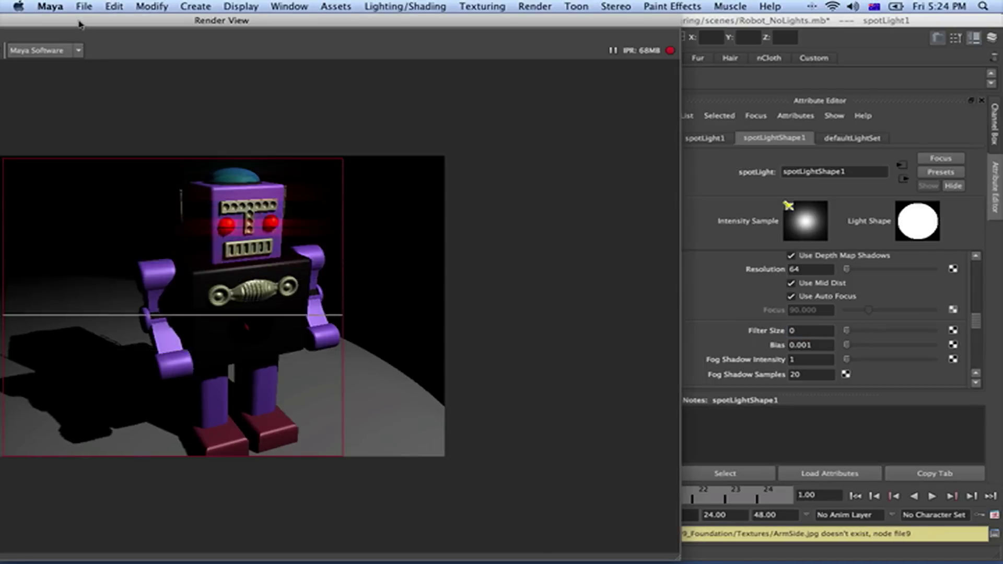
- Render the full perspective frame with the unfiltered shadow map, followed by a region render of the same frame
{"action": "left_click_drag", "start_coordinate": [81, 24], "coordinate": [291, 16]}
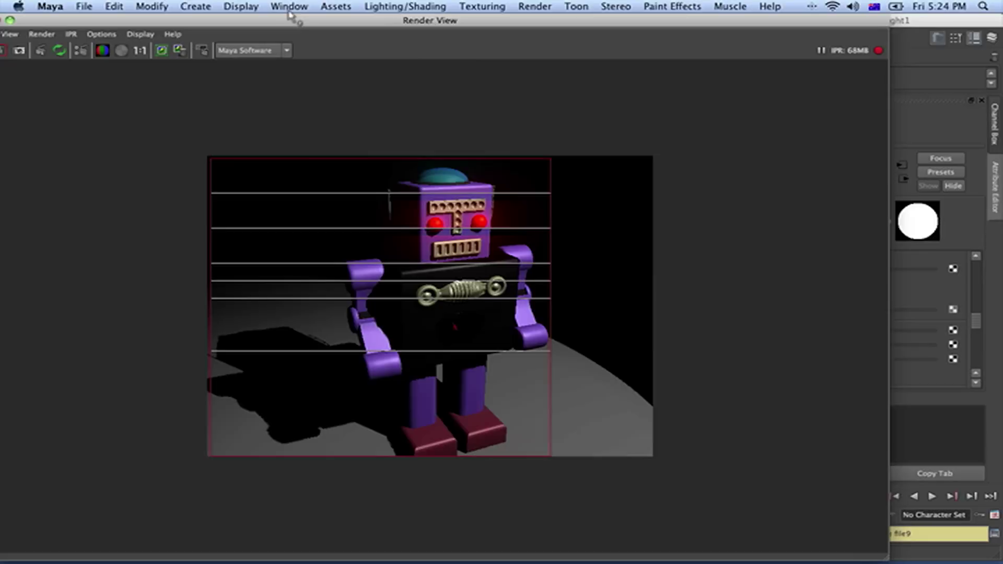
{"action": "left_click_drag", "start_coordinate": [50, 20], "coordinate": [108, 20]}
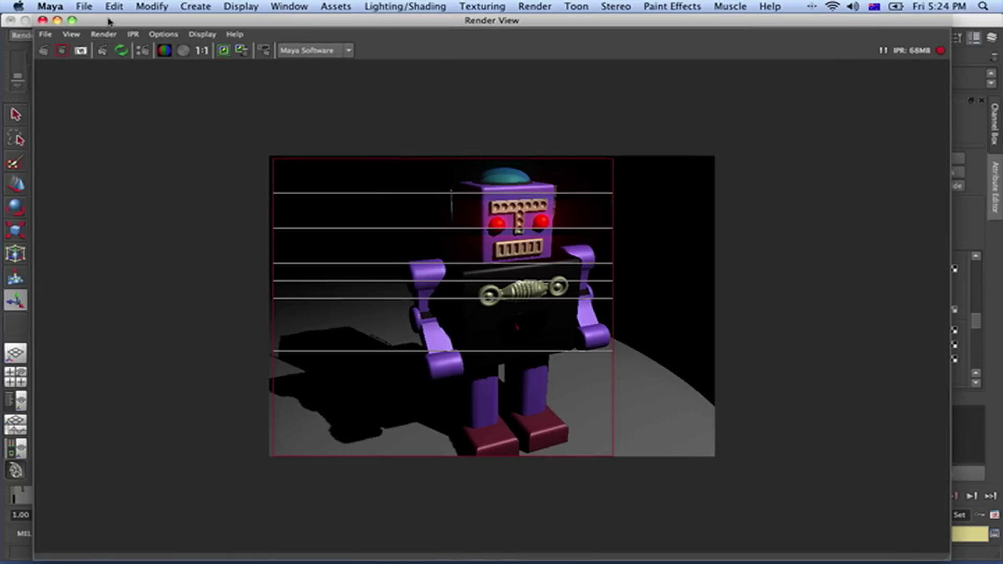
{"action": "left_click", "coordinate": [45, 51]}
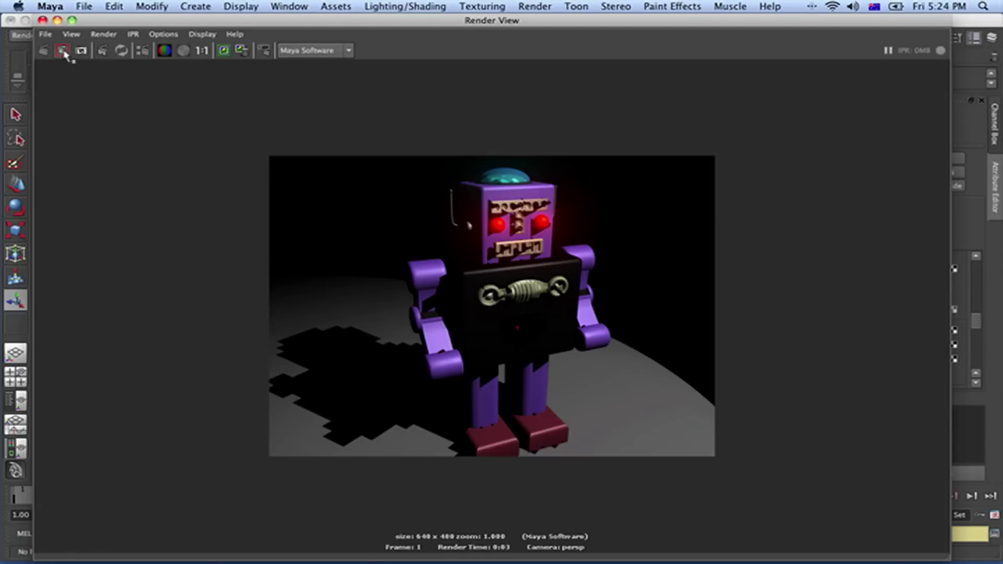
{"action": "left_click", "coordinate": [63, 51]}
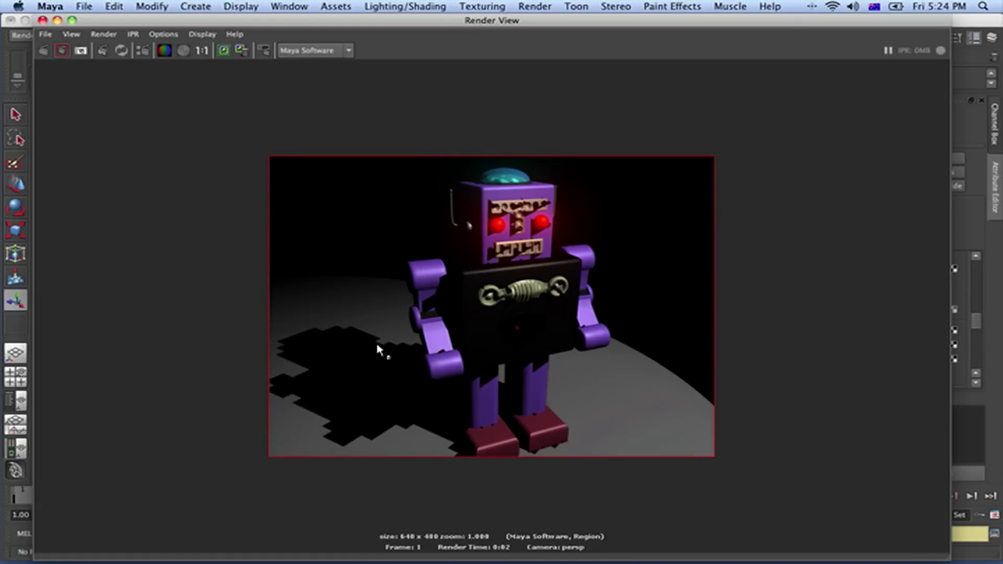
- Raise the spot light's depth map filter size to 4
{"action": "left_click_drag", "start_coordinate": [568, 20], "coordinate": [282, 4]}
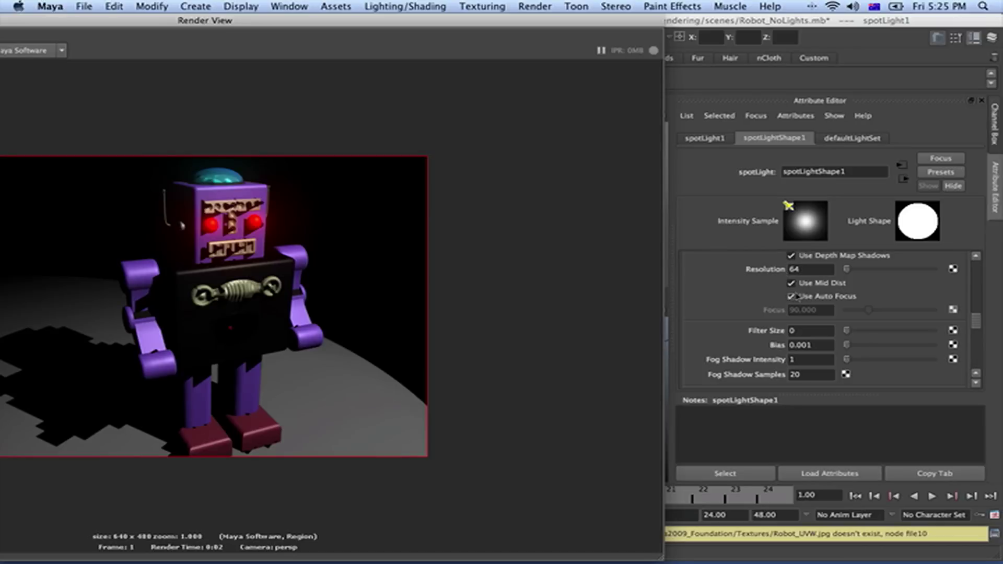
{"action": "left_click", "coordinate": [794, 332]}
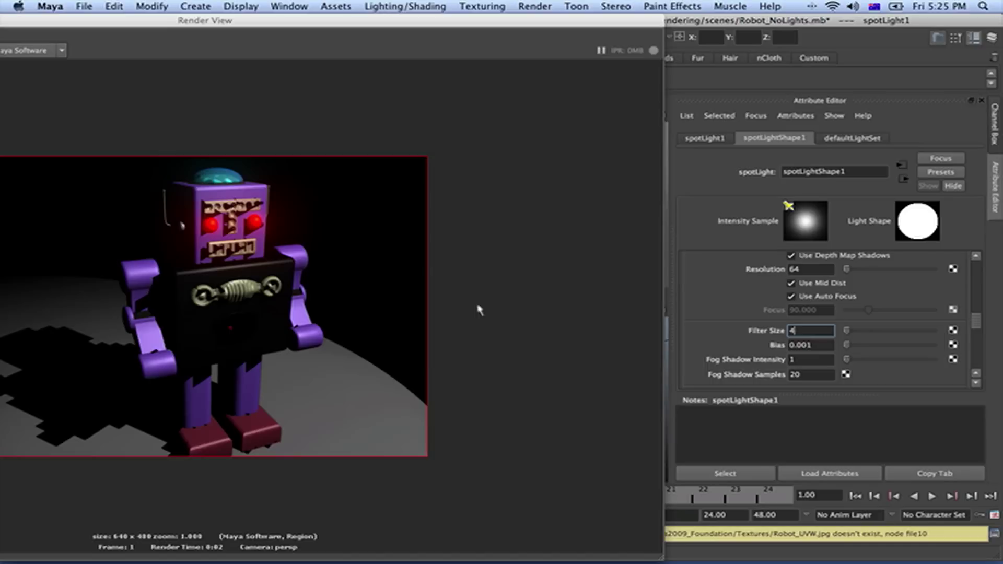
{"action": "key", "text": "Return"}
- Re-render the region to check the blurred shadow and close the render
{"action": "left_click_drag", "start_coordinate": [248, 21], "coordinate": [406, 3]}
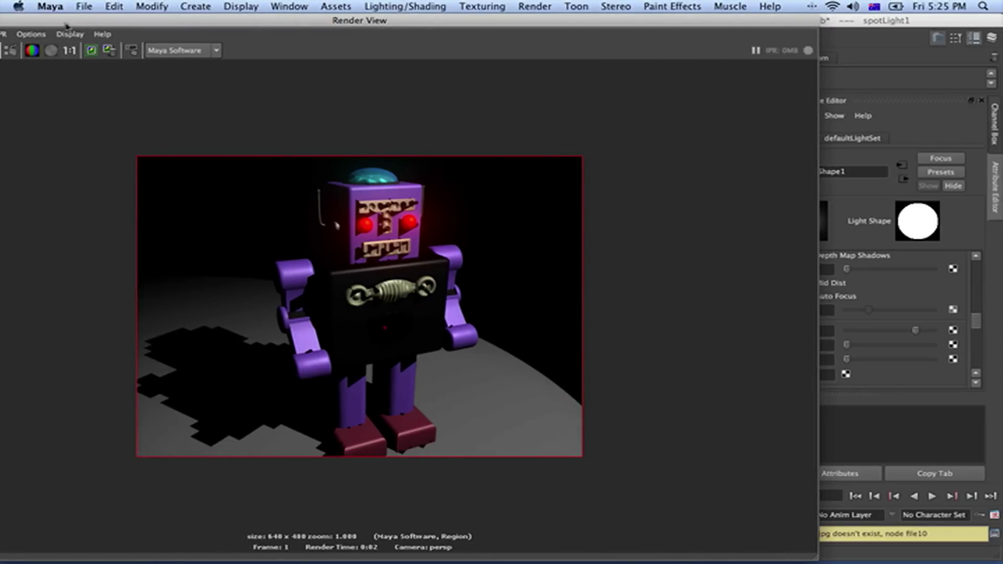
{"action": "left_click_drag", "start_coordinate": [67, 21], "coordinate": [134, 23]}
{"action": "left_click_drag", "start_coordinate": [26, 23], "coordinate": [77, 22]}
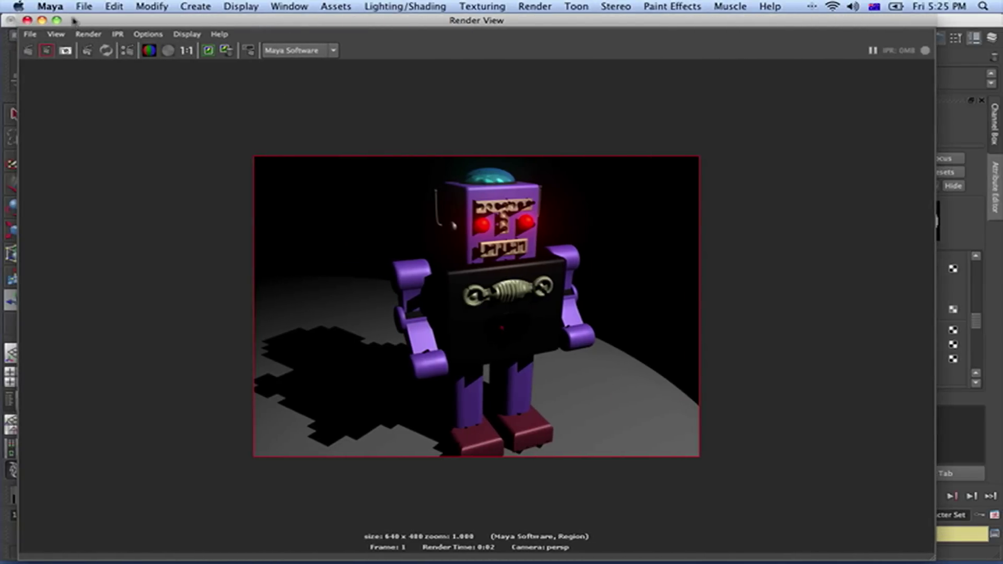
{"action": "left_click", "coordinate": [45, 51]}
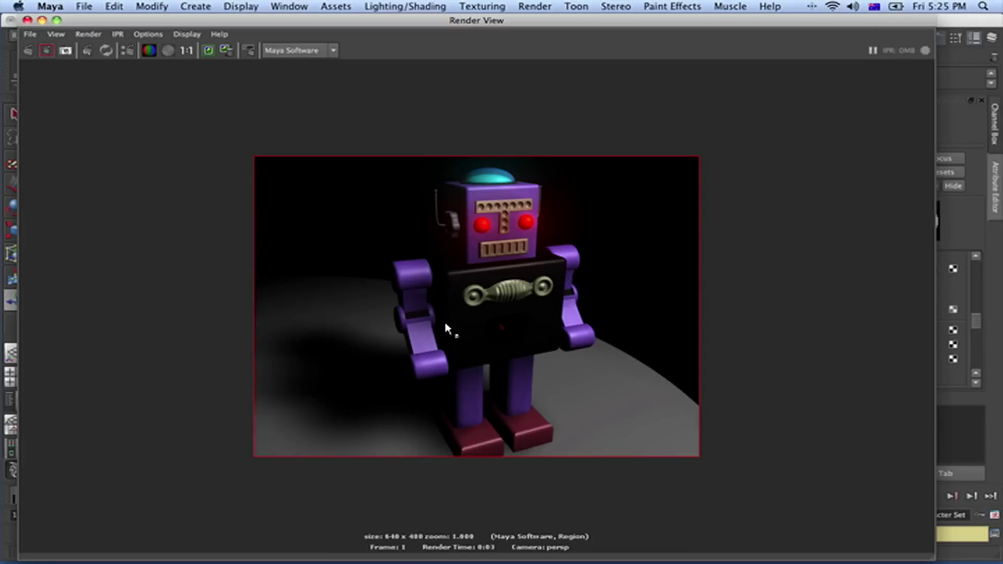
{"action": "left_click_drag", "start_coordinate": [437, 19], "coordinate": [266, 6]}
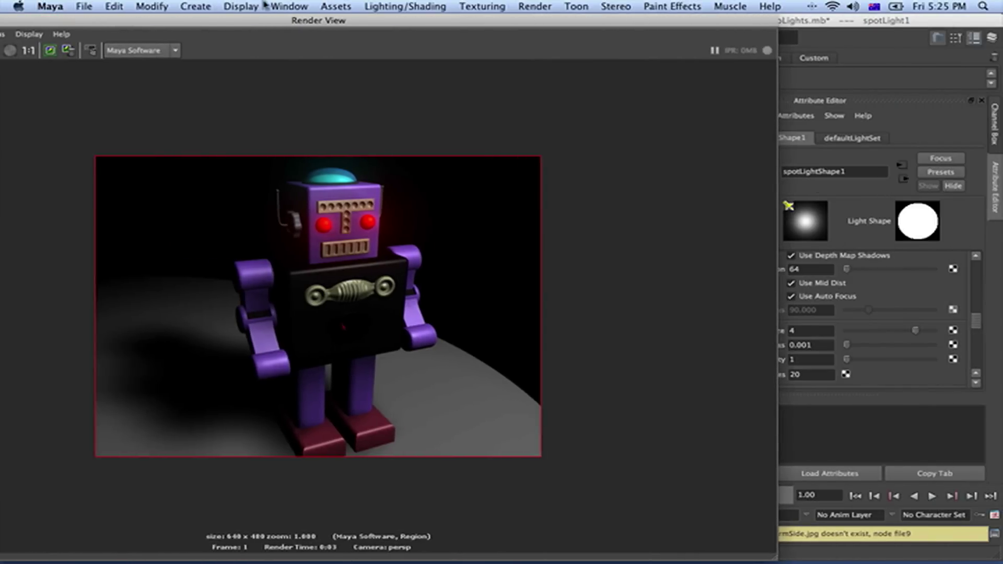
{"action": "double_click", "coordinate": [53, 22]}
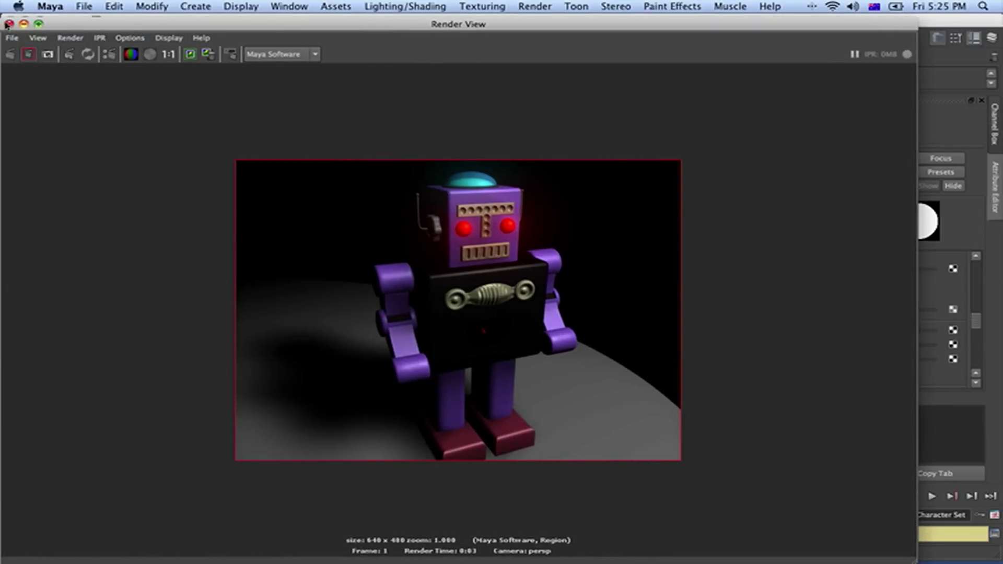
{"action": "left_click", "coordinate": [11, 21]}
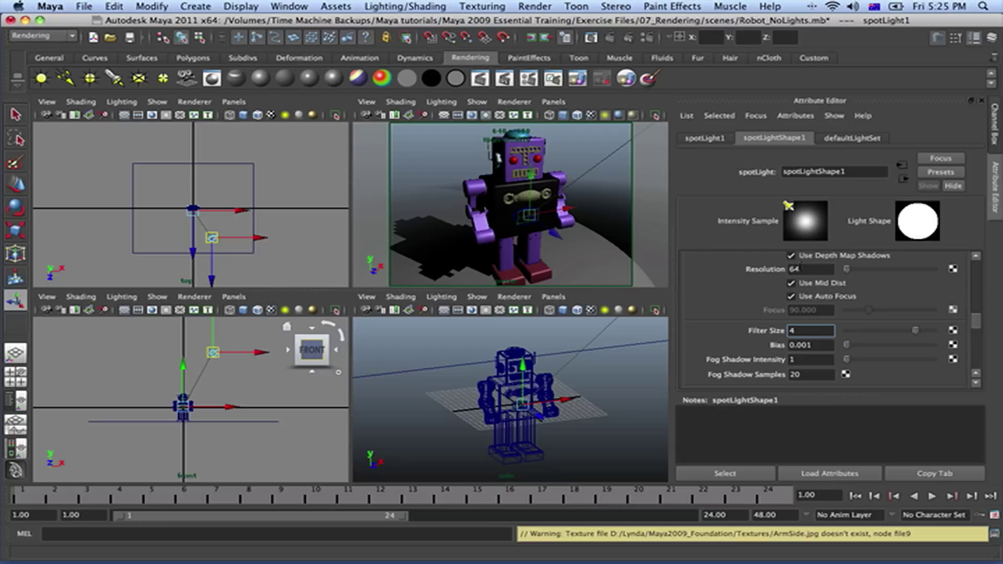
- Set the spot light's depth map shadow resolution to 2048 and its filter size to 0
{"action": "key", "text": "shift+Tab"}
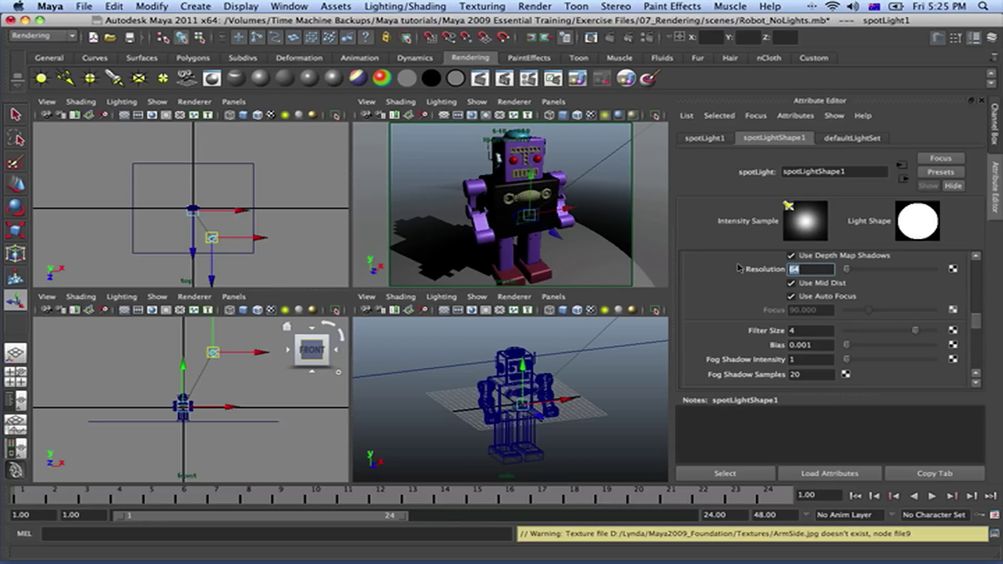
{"action": "type", "text": "2048"}
{"action": "key", "text": "Tab"}
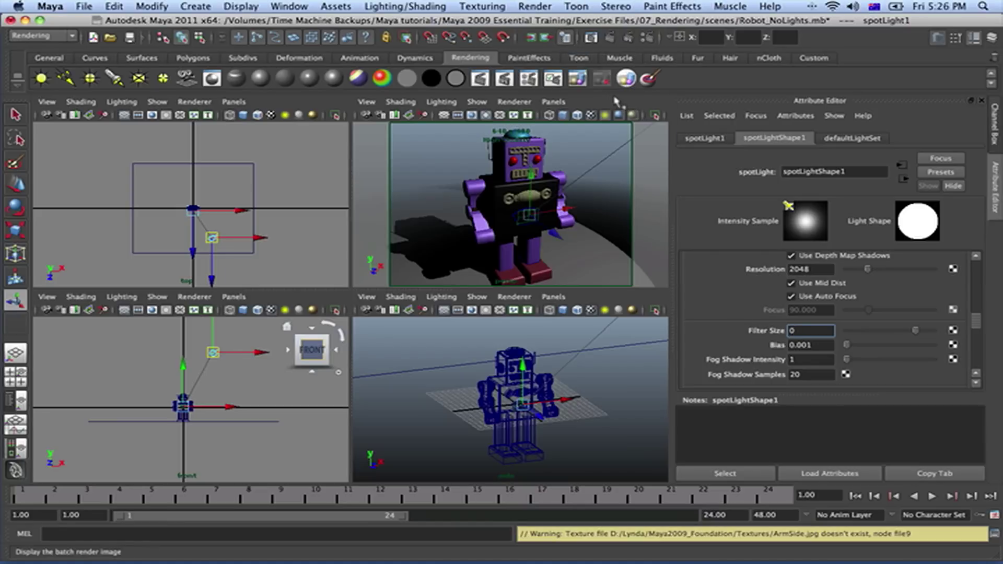
- Deselect the spot light, make the perspective view active and render it to check the high-resolution shadow
{"action": "left_click", "coordinate": [609, 37]}
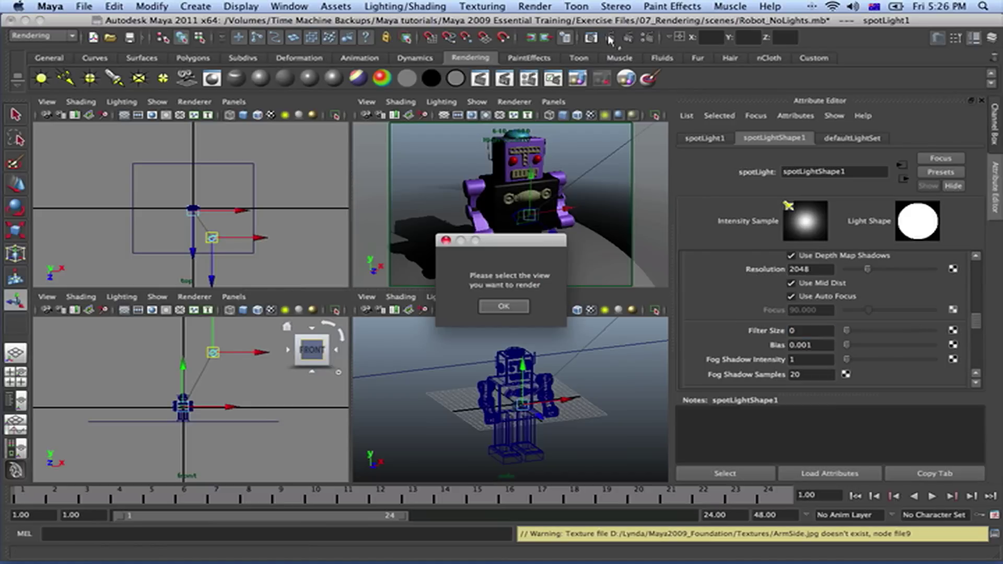
{"action": "left_click", "coordinate": [504, 306]}
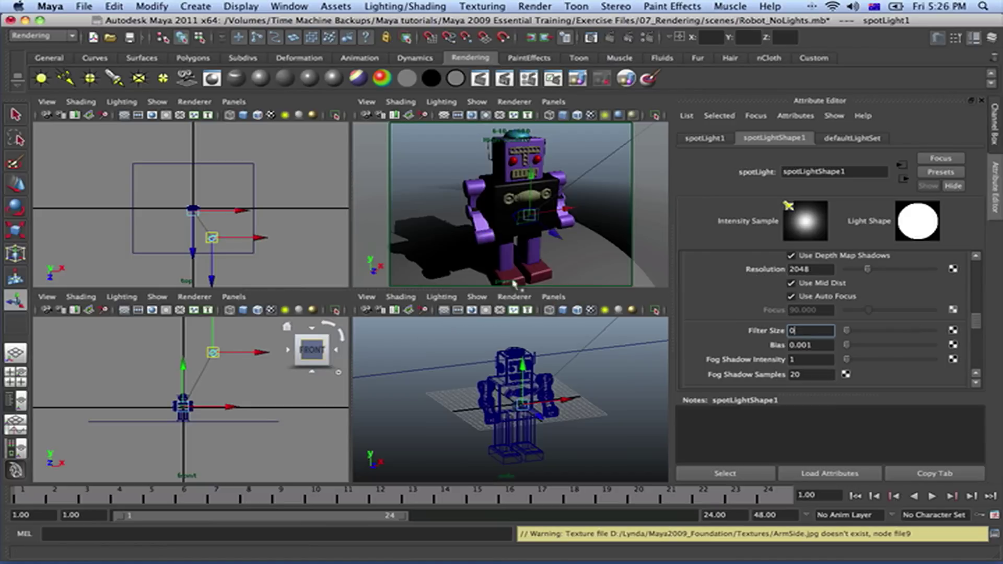
{"action": "left_click", "coordinate": [580, 178]}
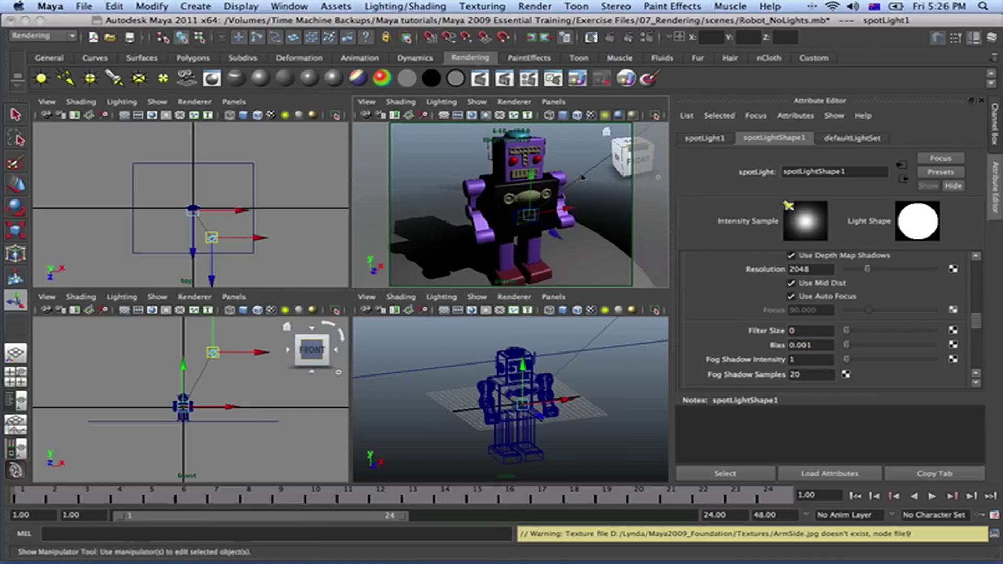
{"action": "left_click", "coordinate": [584, 134]}
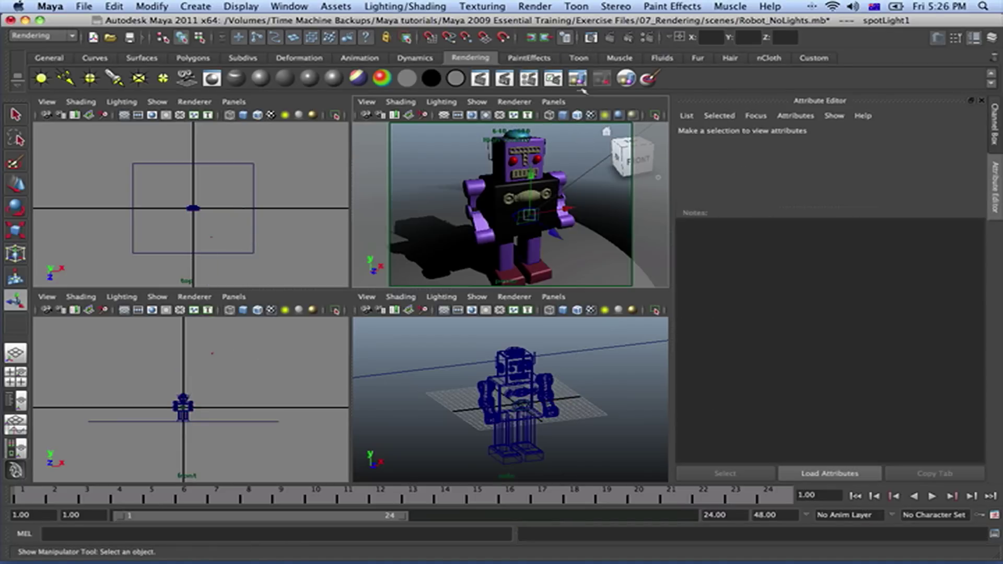
{"action": "left_click", "coordinate": [609, 41]}
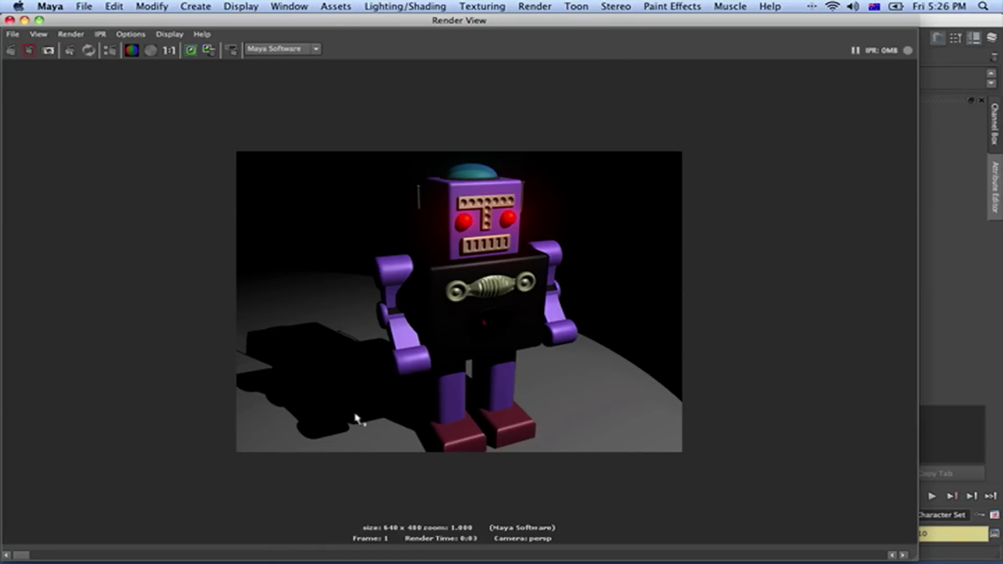
{"action": "left_click_drag", "start_coordinate": [279, 17], "coordinate": [545, 17]}
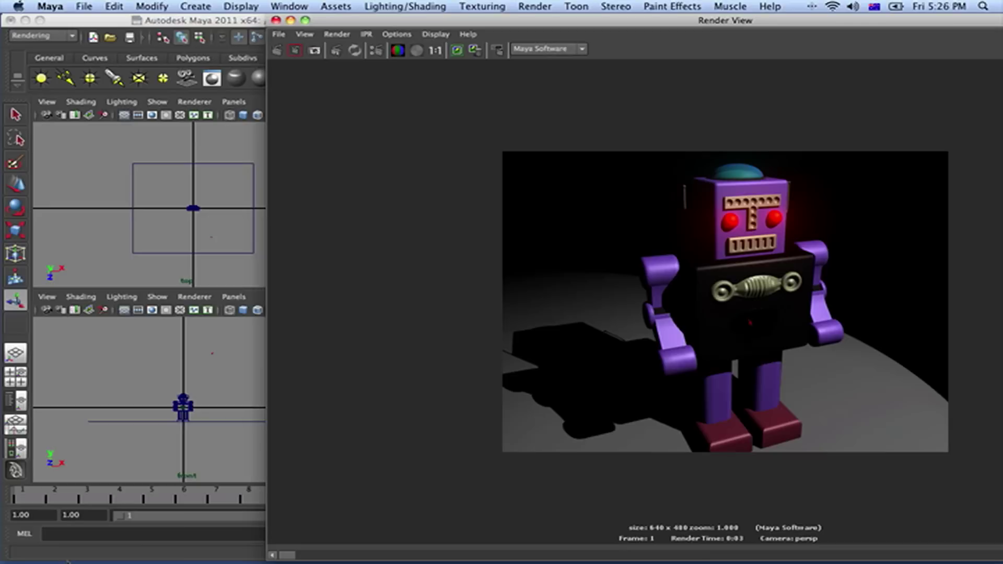
- Select the spot light and bring its Shadow Color and depth map shadow attributes into view beside the render
{"action": "left_click", "coordinate": [212, 352]}
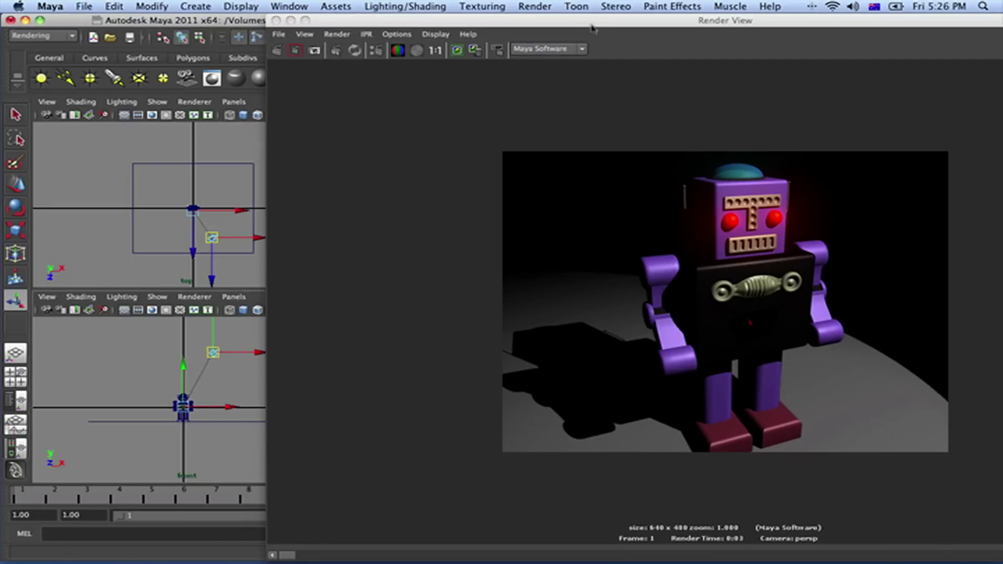
{"action": "left_click_drag", "start_coordinate": [595, 21], "coordinate": [86, 5]}
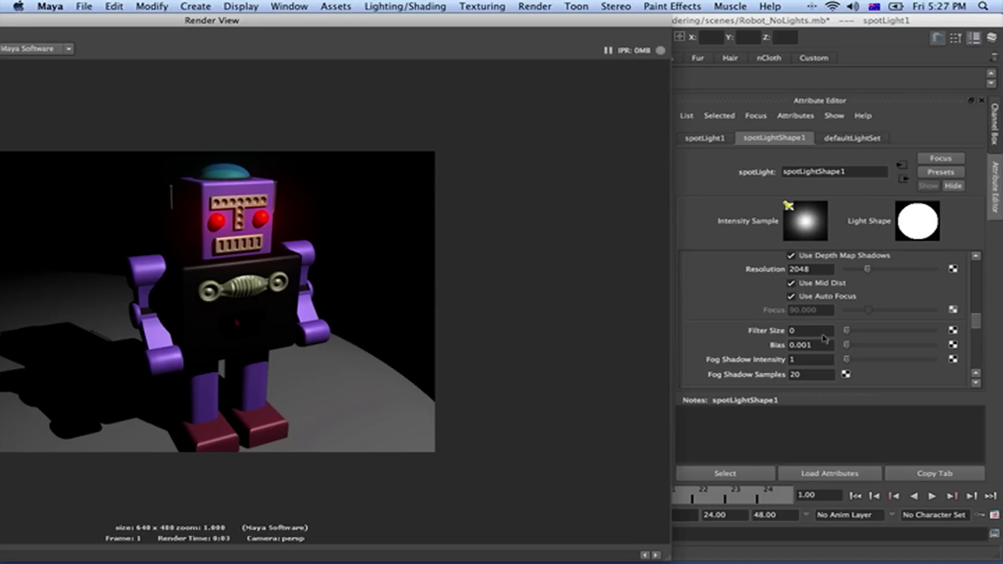
{"action": "left_click", "coordinate": [976, 374]}
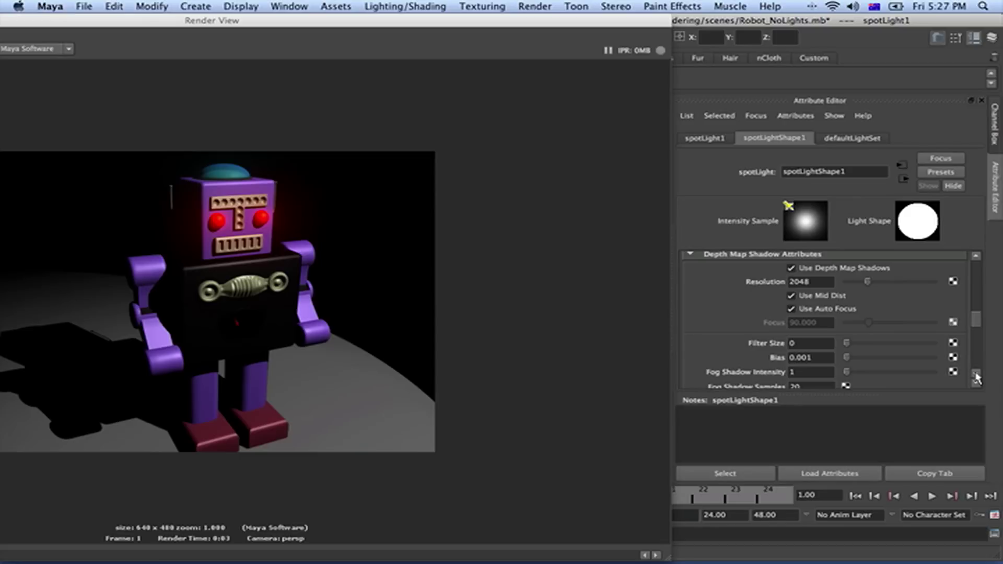
{"action": "scroll", "coordinate": [930, 314], "scroll_direction": "up", "scroll_amount": 1}
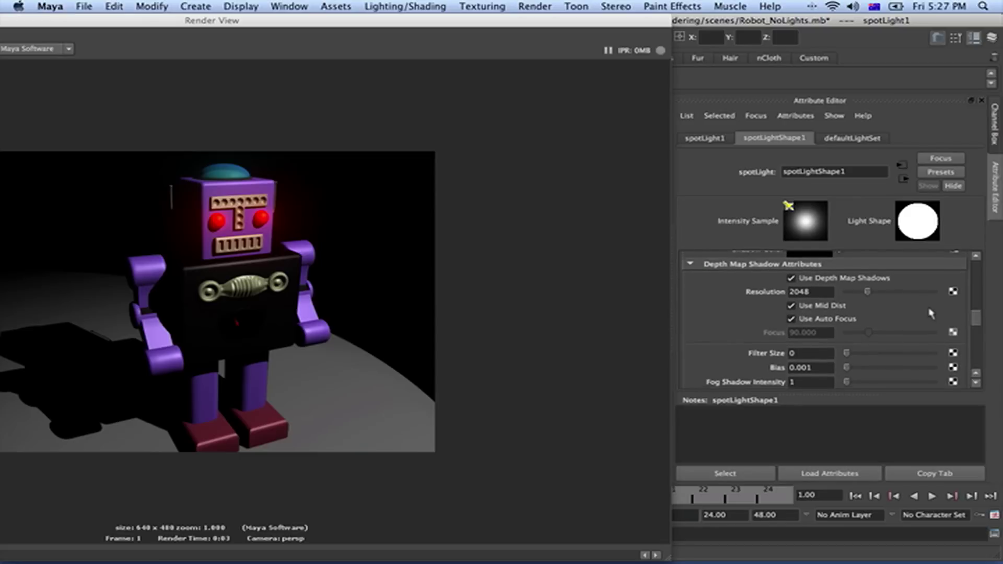
{"action": "scroll", "coordinate": [930, 313], "scroll_direction": "up", "scroll_amount": 3}
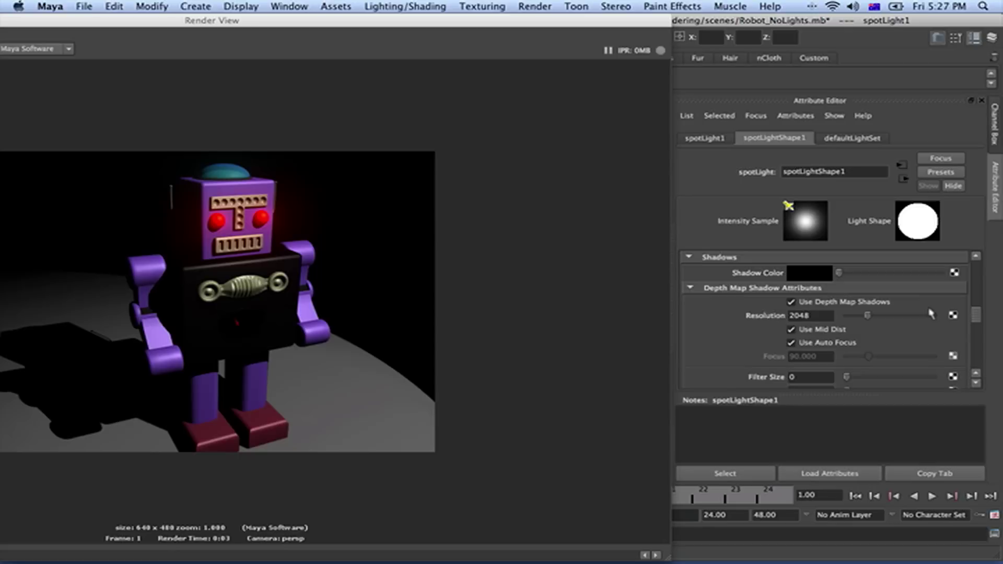
{"action": "scroll", "coordinate": [888, 301], "scroll_direction": "up", "scroll_amount": 1}
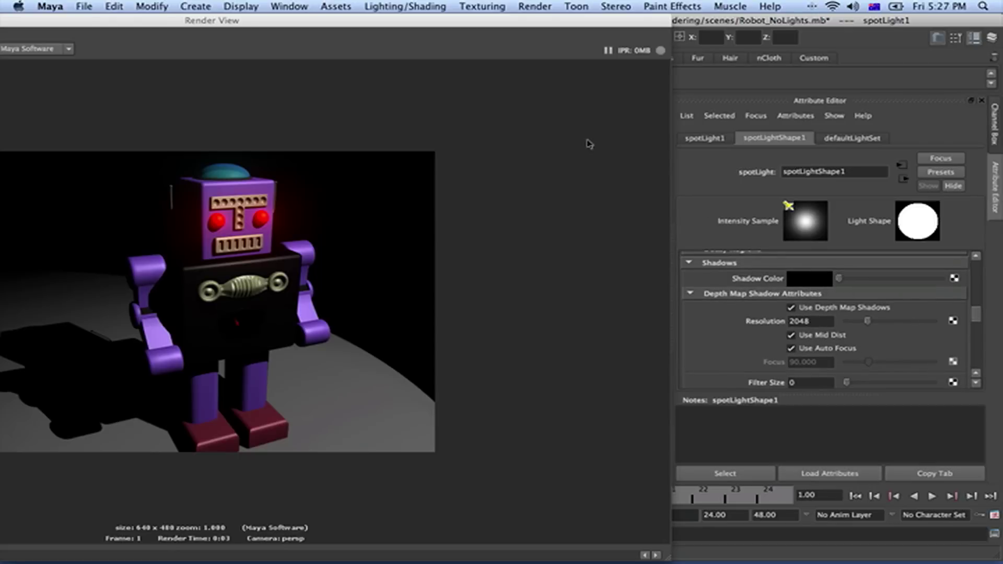
- Re-render the region to check the shadow with its current black color
{"action": "left_click_drag", "start_coordinate": [321, 19], "coordinate": [499, 20]}
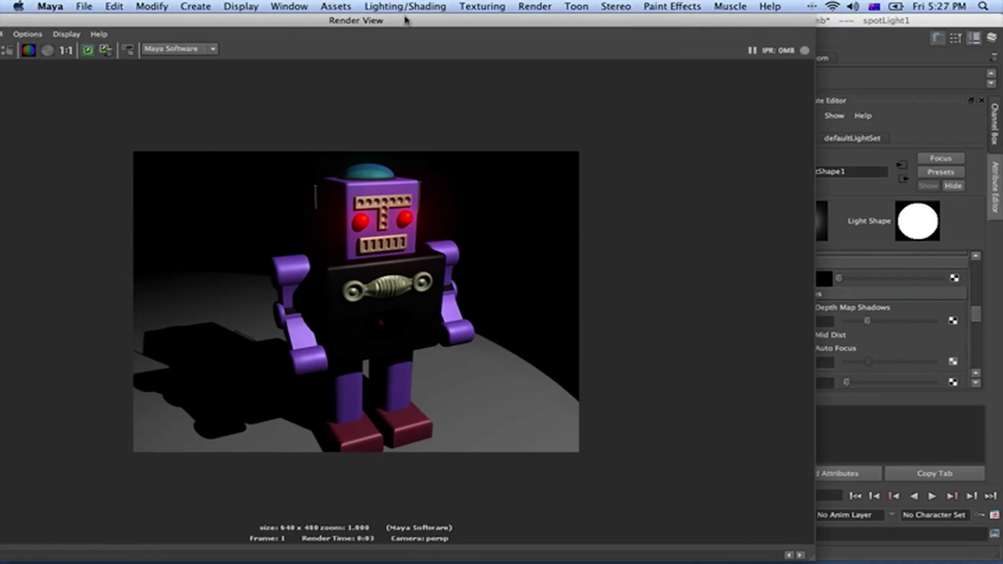
{"action": "left_click_drag", "start_coordinate": [76, 19], "coordinate": [244, 20]}
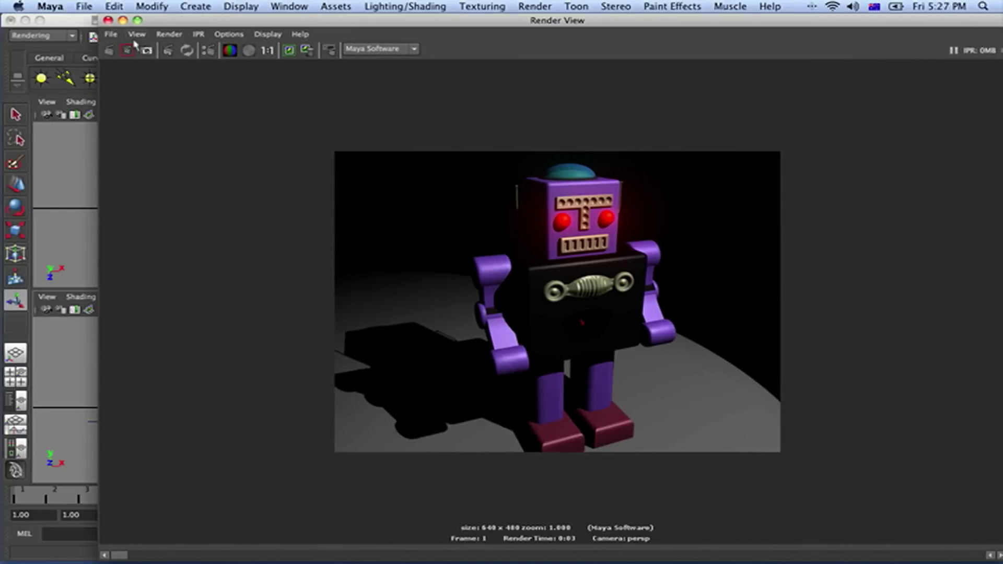
{"action": "left_click", "coordinate": [128, 51]}
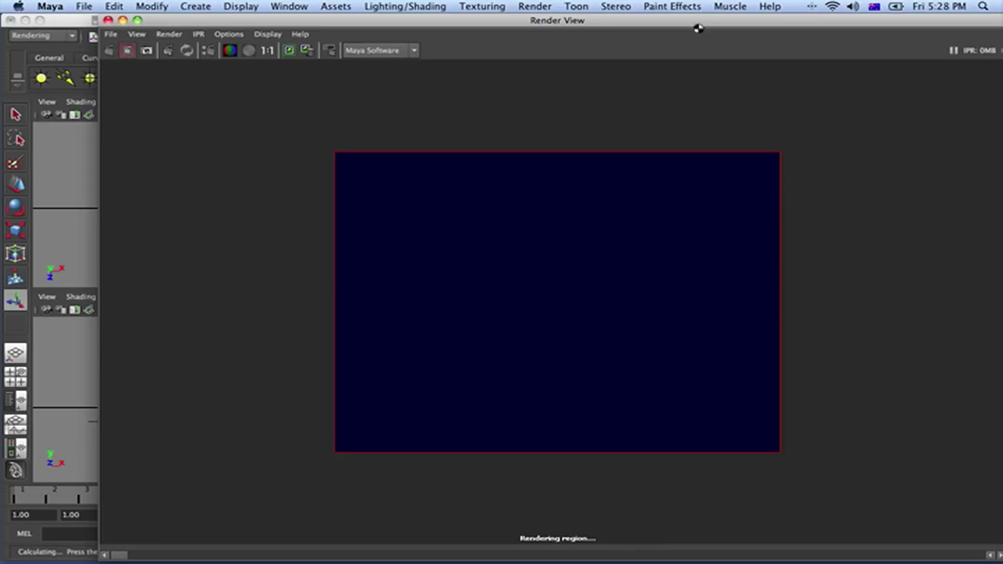
- Set the spot light's shadow color to pure red (R 1.000, G 0.000, B 0.000)
{"action": "left_click_drag", "start_coordinate": [712, 22], "coordinate": [359, 6]}
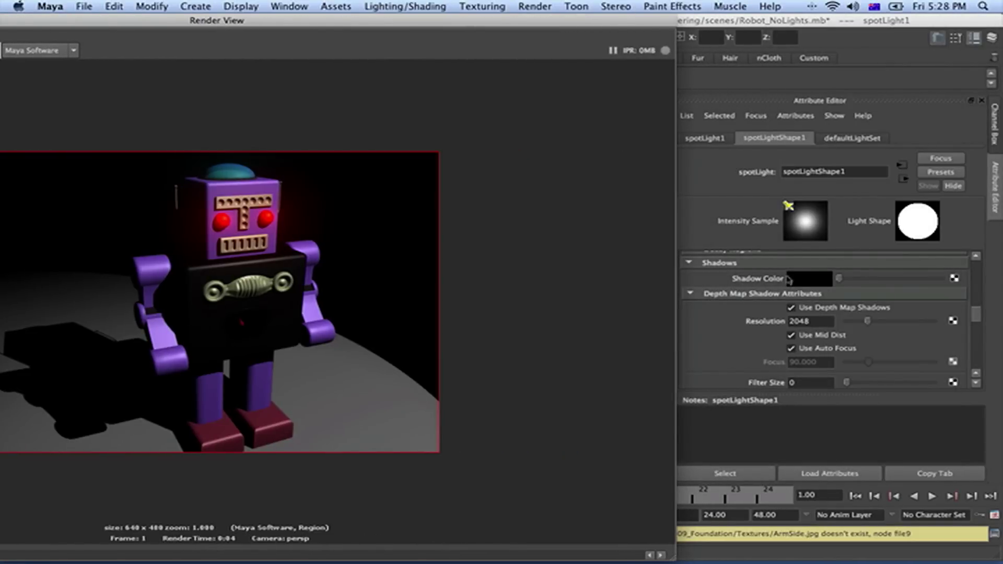
{"action": "left_click", "coordinate": [805, 283]}
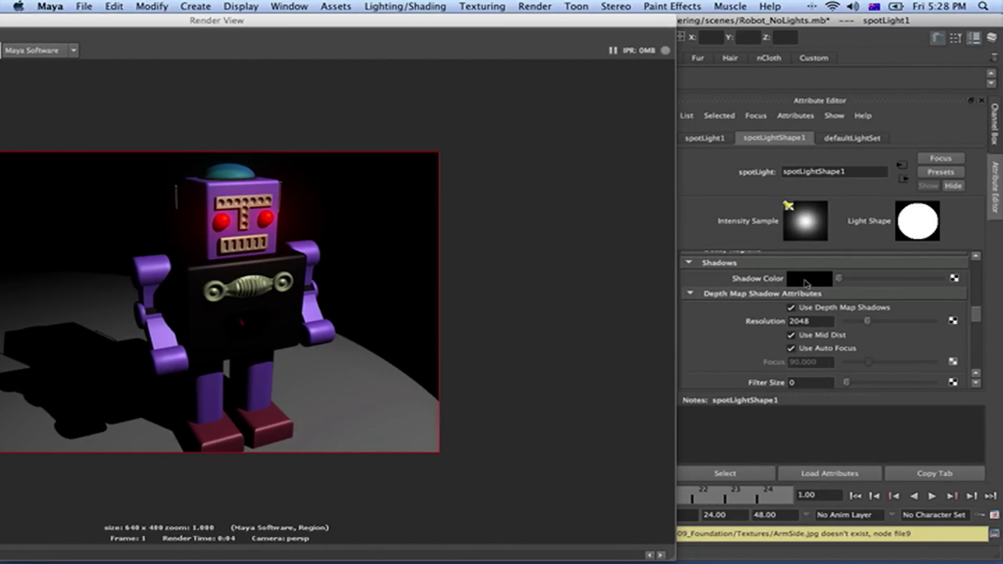
{"action": "left_click", "coordinate": [754, 250]}
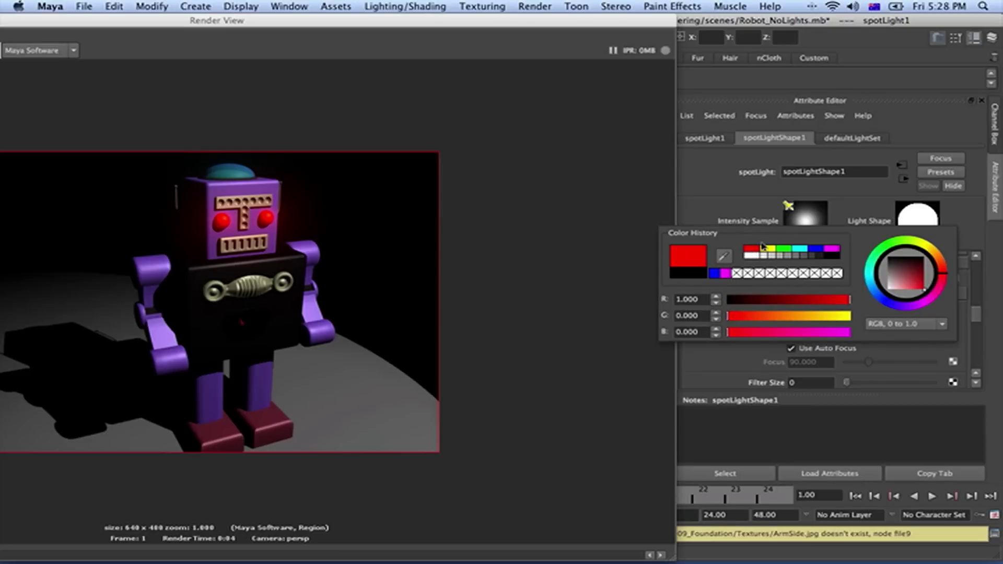
- Mark a render region around the robot and its cast shadow and render it to check the red shadow
{"action": "left_click_drag", "start_coordinate": [149, 24], "coordinate": [331, 24]}
{"action": "left_click_drag", "start_coordinate": [201, 171], "coordinate": [520, 457]}
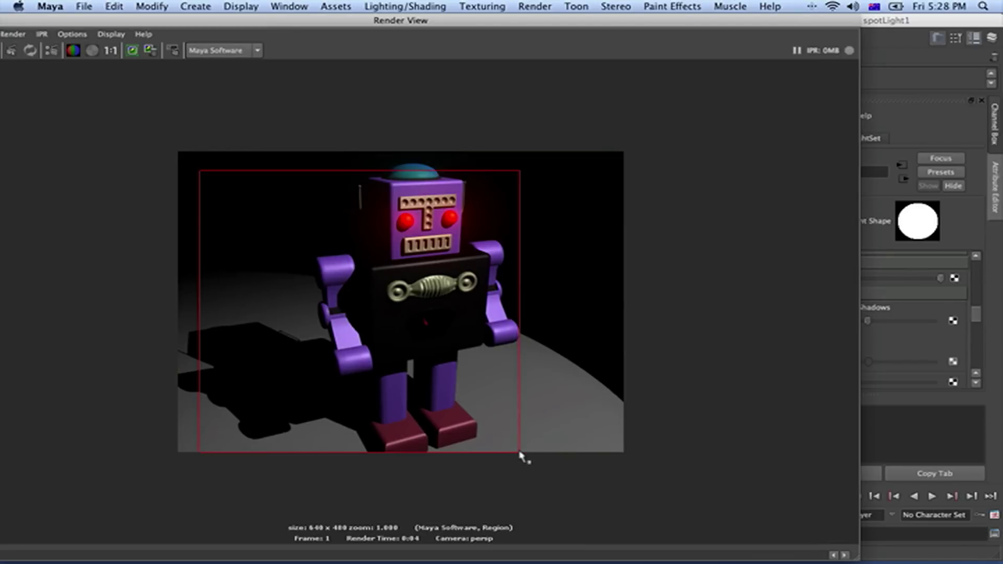
{"action": "left_click_drag", "start_coordinate": [643, 21], "coordinate": [569, 21]}
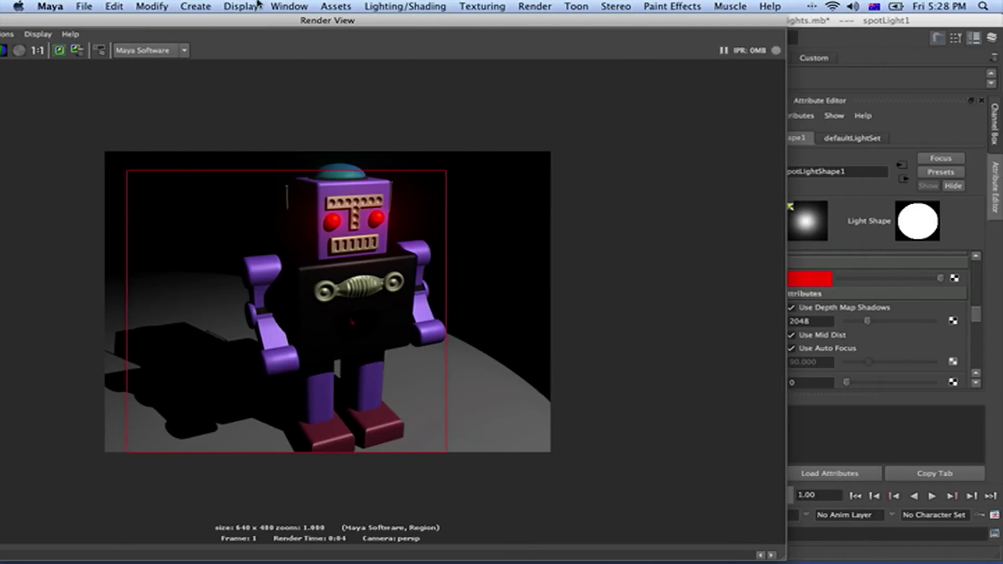
{"action": "left_click_drag", "start_coordinate": [207, 21], "coordinate": [393, 21]}
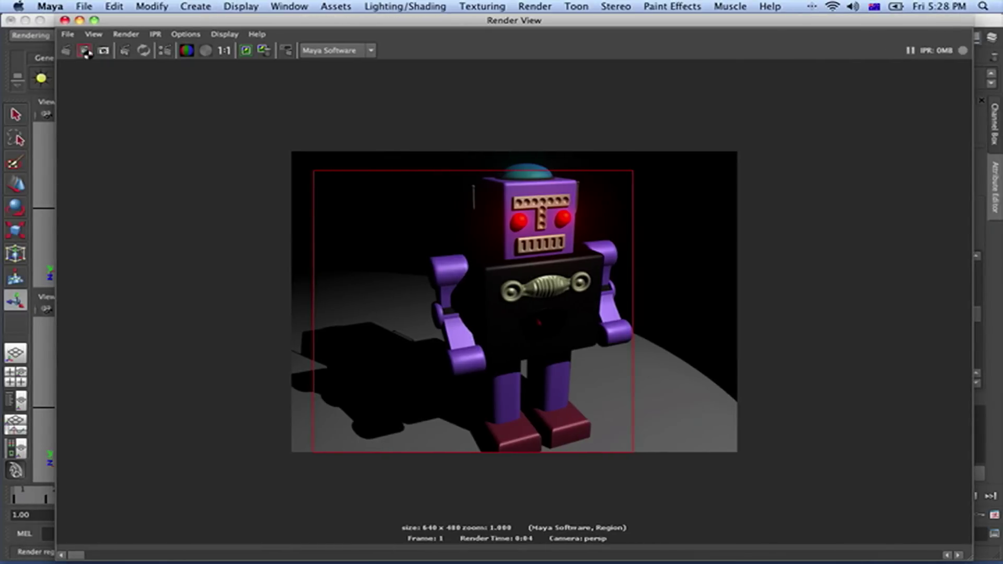
{"action": "left_click", "coordinate": [85, 51]}
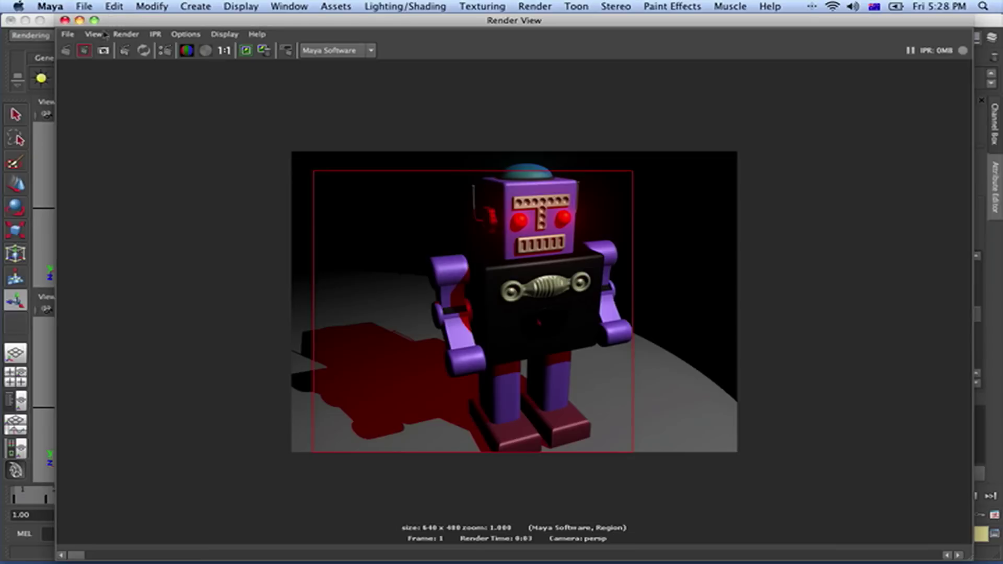
- Change the spot light's shadow color to a muted greyish pink (R 0.588, G 0.507, B 0.507) and re-render the region
{"action": "left_click", "coordinate": [94, 20]}
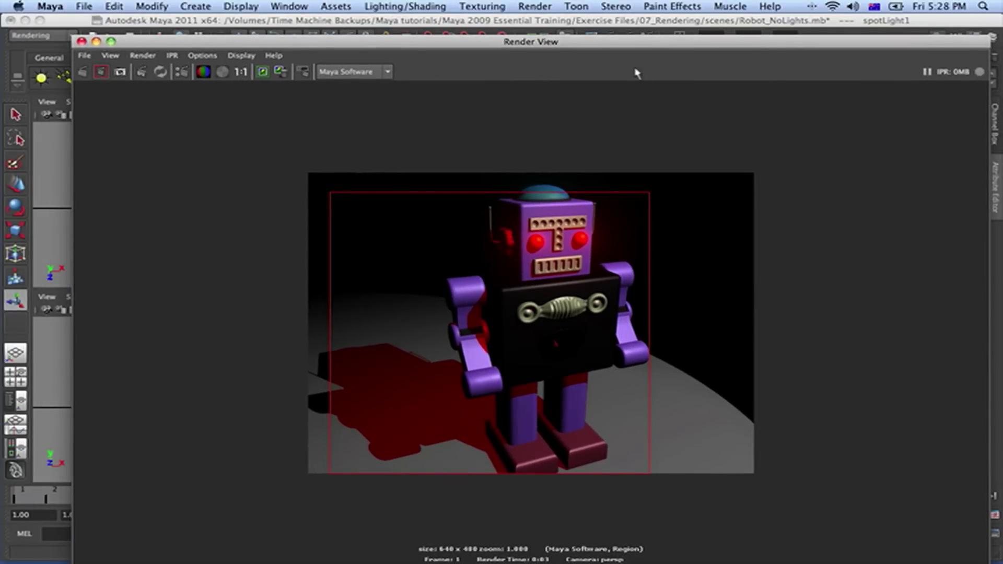
{"action": "left_click_drag", "start_coordinate": [689, 43], "coordinate": [374, 21]}
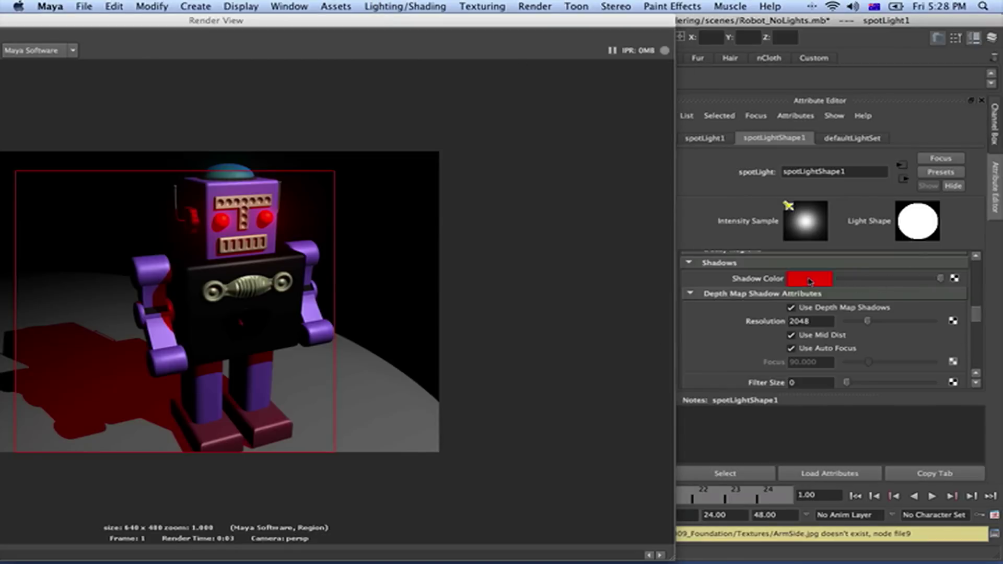
{"action": "left_click", "coordinate": [810, 279]}
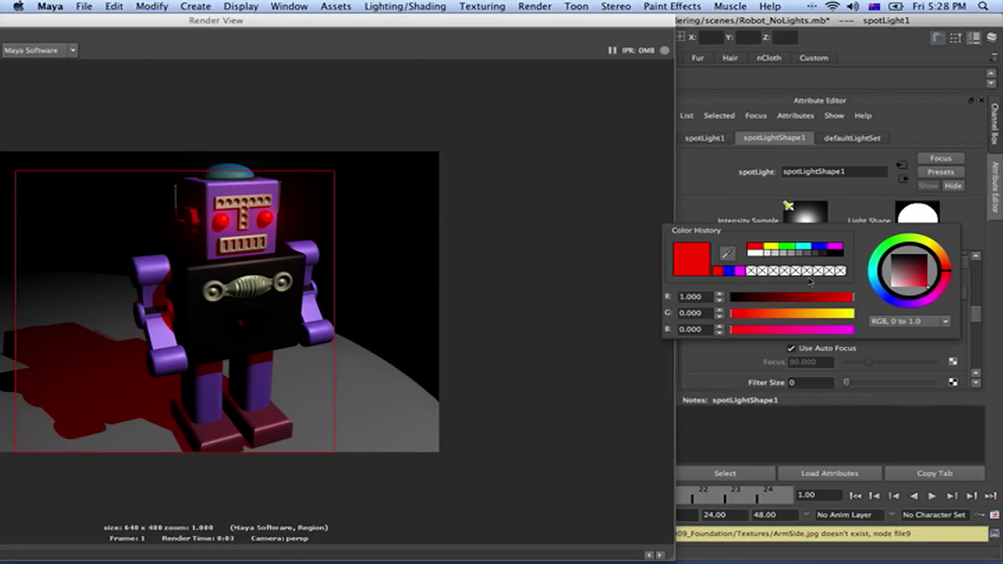
{"action": "left_click", "coordinate": [898, 272]}
{"action": "left_click_drag", "start_coordinate": [899, 271], "coordinate": [896, 275]}
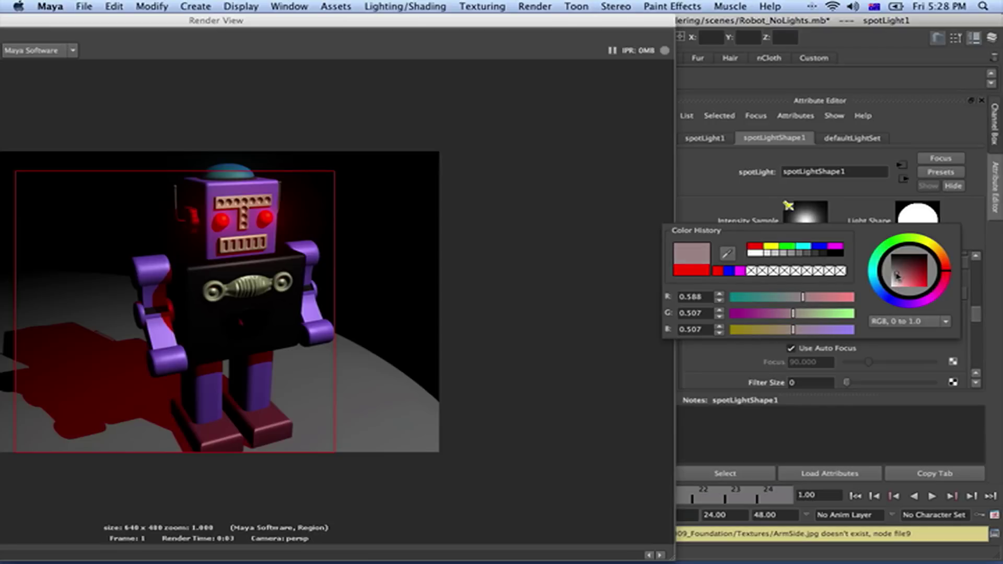
{"action": "double_click", "coordinate": [52, 20]}
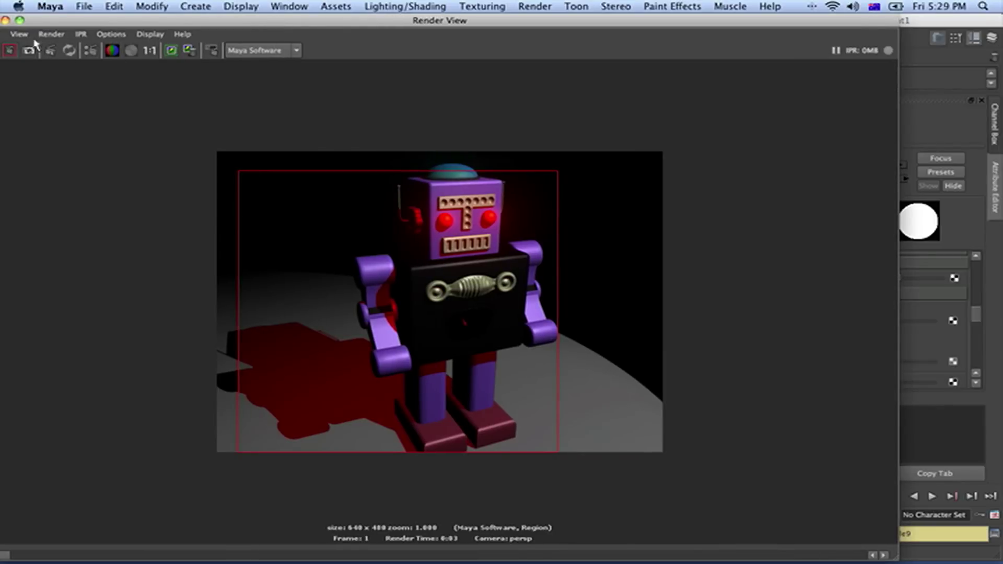
{"action": "left_click", "coordinate": [12, 50]}
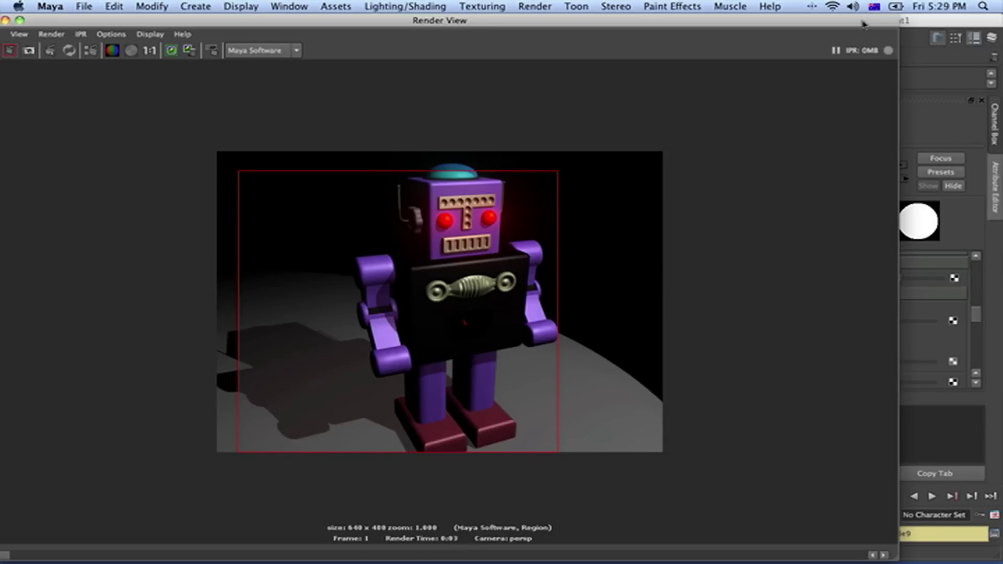
- Set the spot light's depth map shadow resolution to 512 and its filter size to 3
{"action": "left_click", "coordinate": [970, 231]}
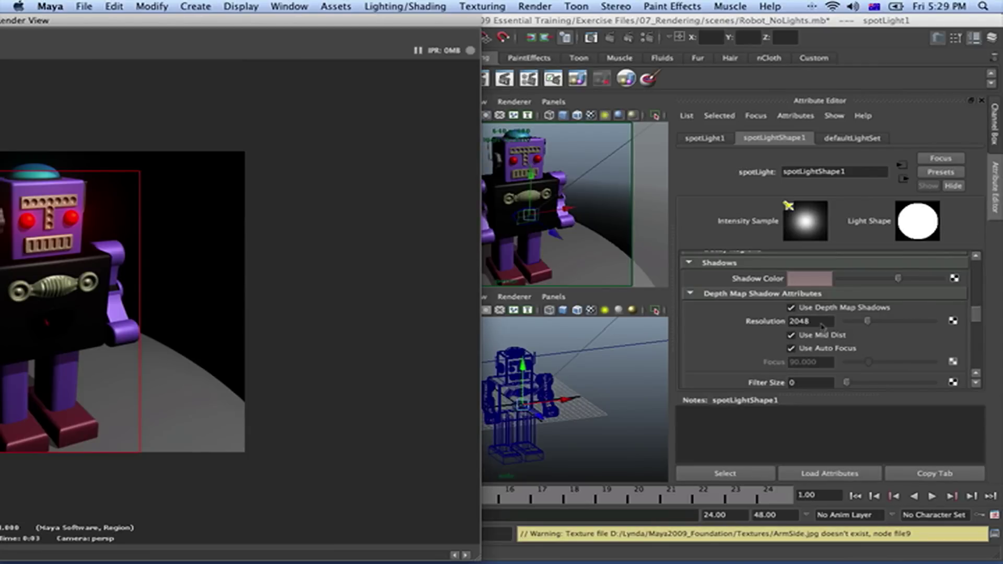
{"action": "left_click_drag", "start_coordinate": [823, 326], "coordinate": [765, 327]}
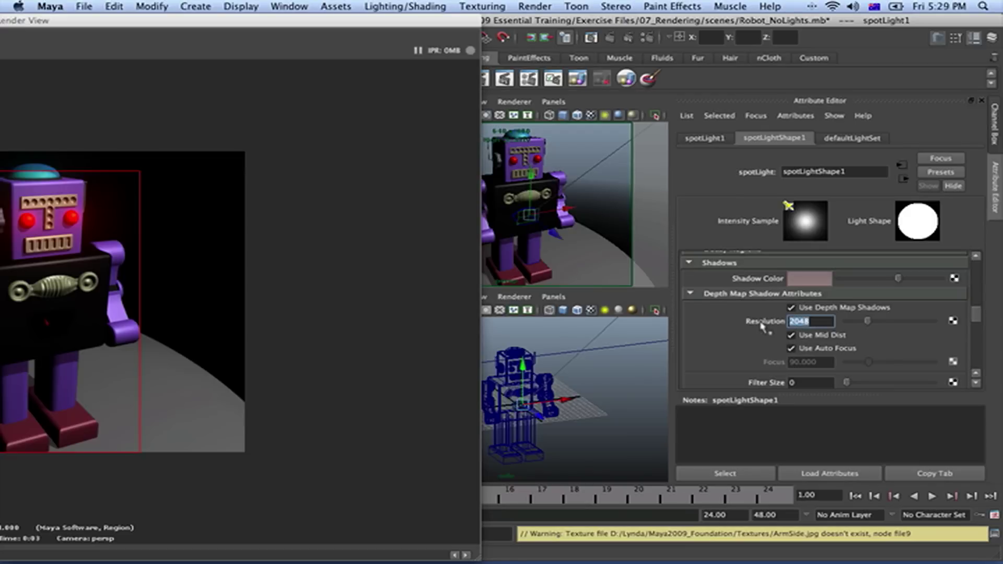
{"action": "type", "text": "512"}
{"action": "left_click", "coordinate": [809, 383]}
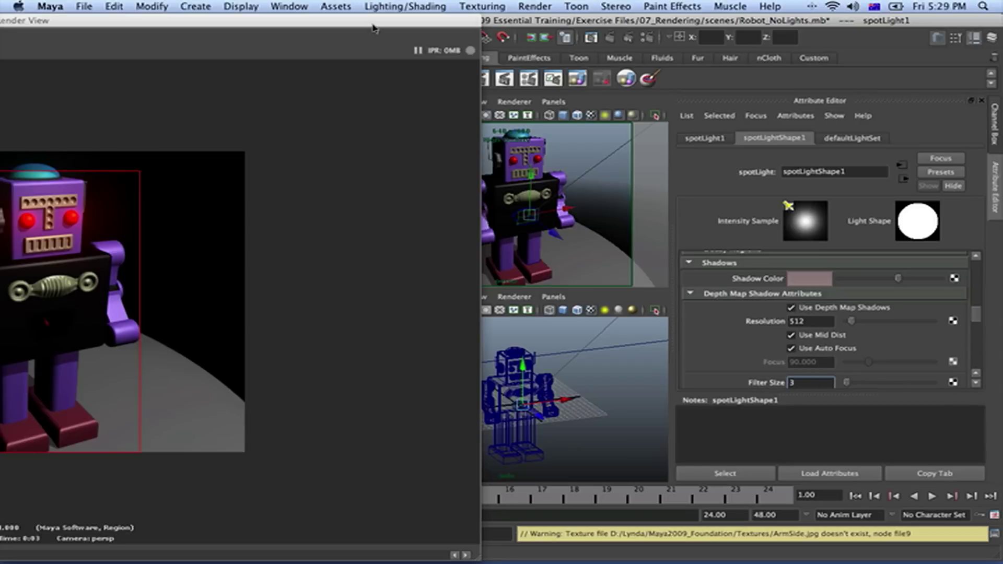
- Re-render the region to check the softened, lighter shadow and close the render
{"action": "left_click_drag", "start_coordinate": [374, 25], "coordinate": [741, 4]}
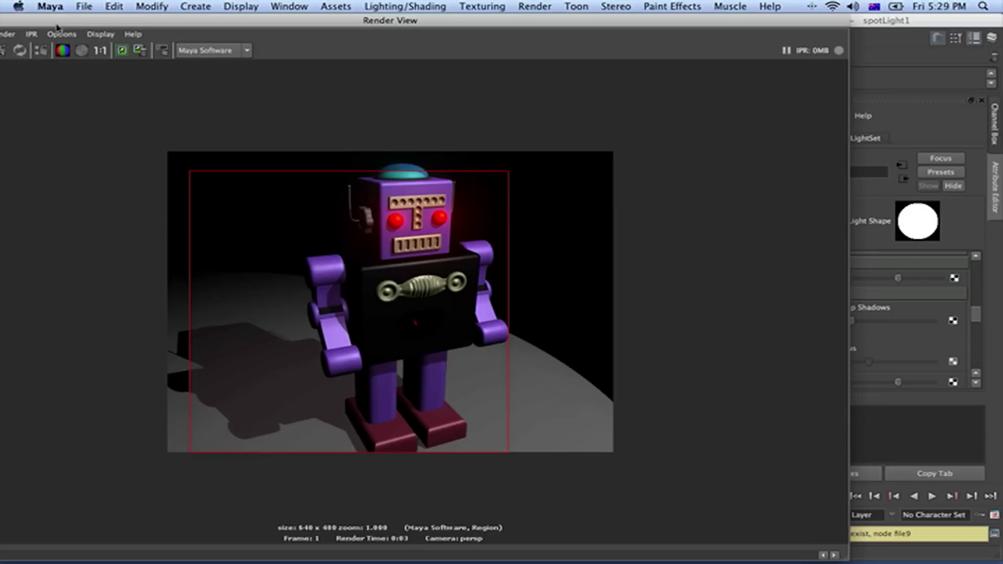
{"action": "left_click_drag", "start_coordinate": [60, 20], "coordinate": [175, 21]}
{"action": "left_click", "coordinate": [77, 51]}
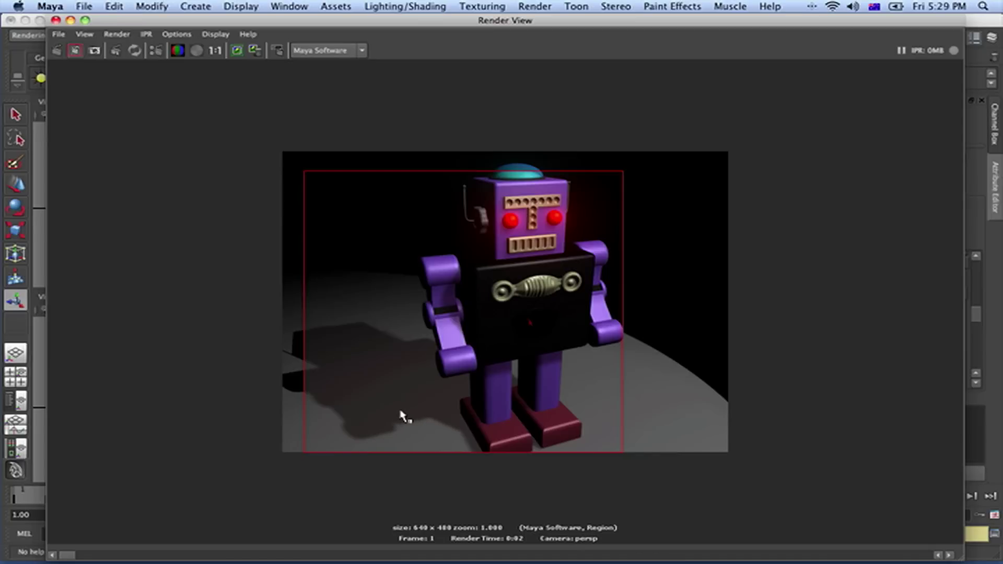
{"action": "left_click", "coordinate": [56, 21]}
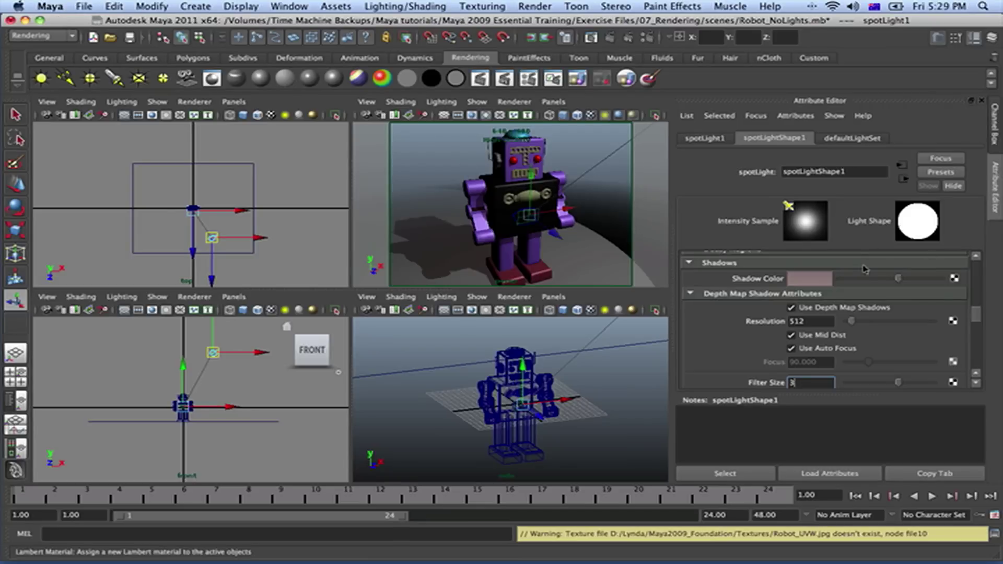
- Browse back through the spot light's attributes to its Light Effects settings for fog and glow
{"action": "scroll", "coordinate": [889, 303], "scroll_direction": "up", "scroll_amount": 2}
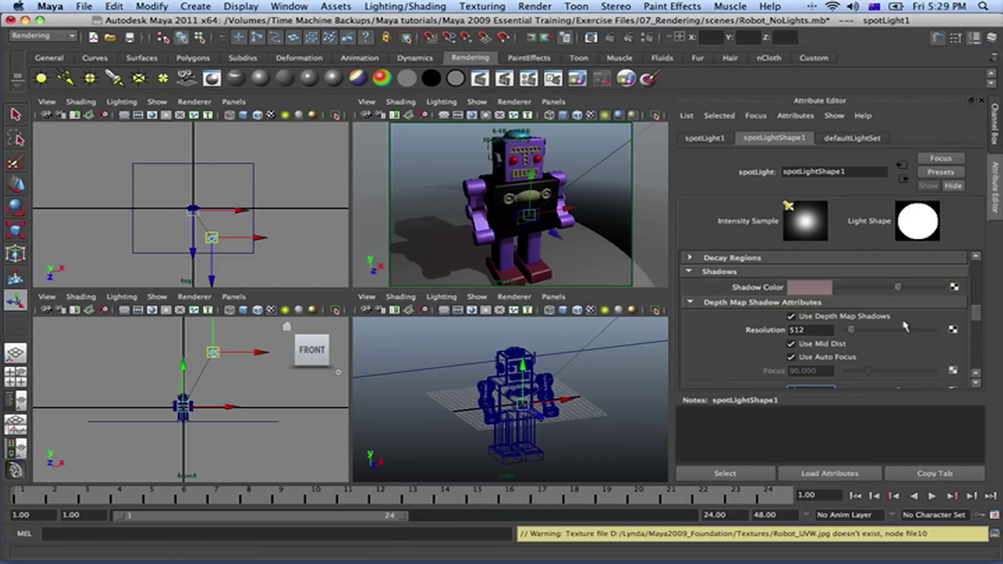
{"action": "scroll", "coordinate": [905, 327], "scroll_direction": "up", "scroll_amount": 3}
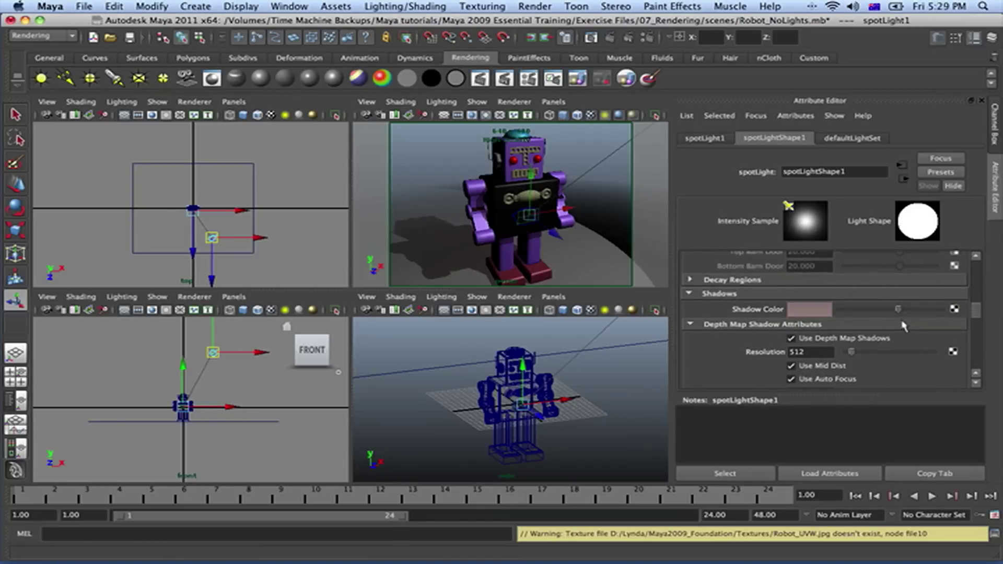
{"action": "scroll", "coordinate": [937, 318], "scroll_direction": "up", "scroll_amount": 3}
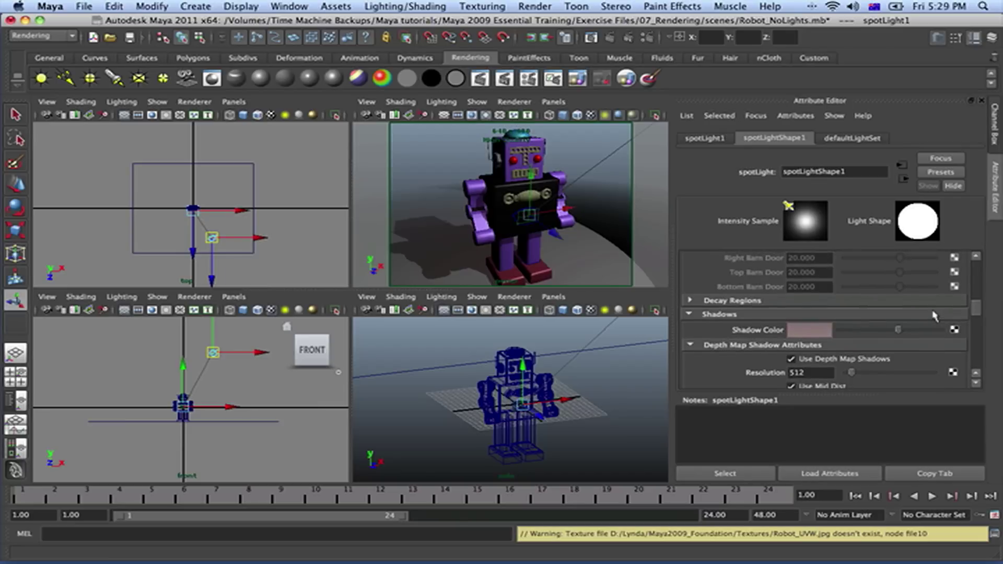
{"action": "scroll", "coordinate": [879, 345], "scroll_direction": "up", "scroll_amount": 3}
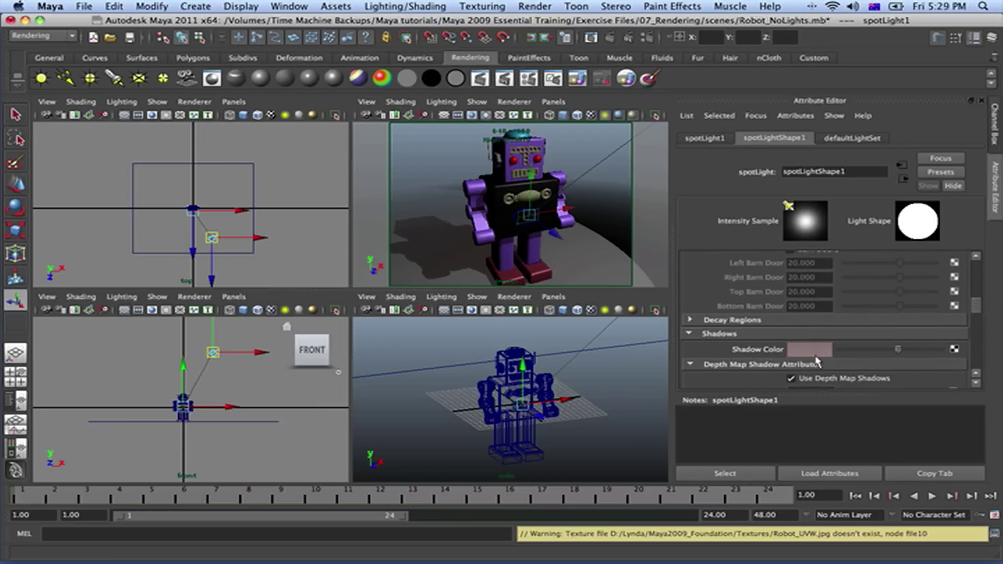
{"action": "scroll", "coordinate": [817, 364], "scroll_direction": "up", "scroll_amount": 4}
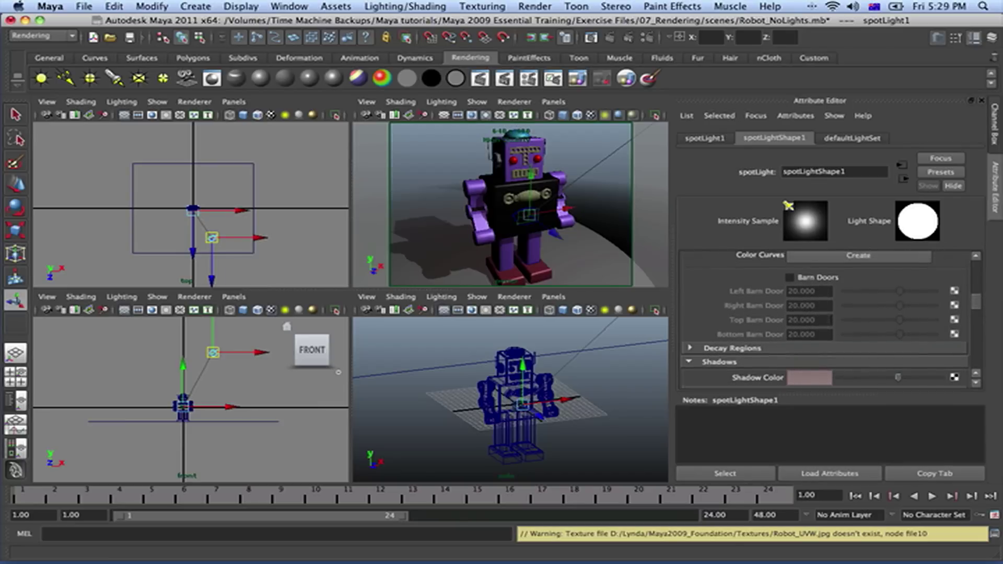
{"action": "scroll", "coordinate": [824, 324], "scroll_direction": "up", "scroll_amount": 3}
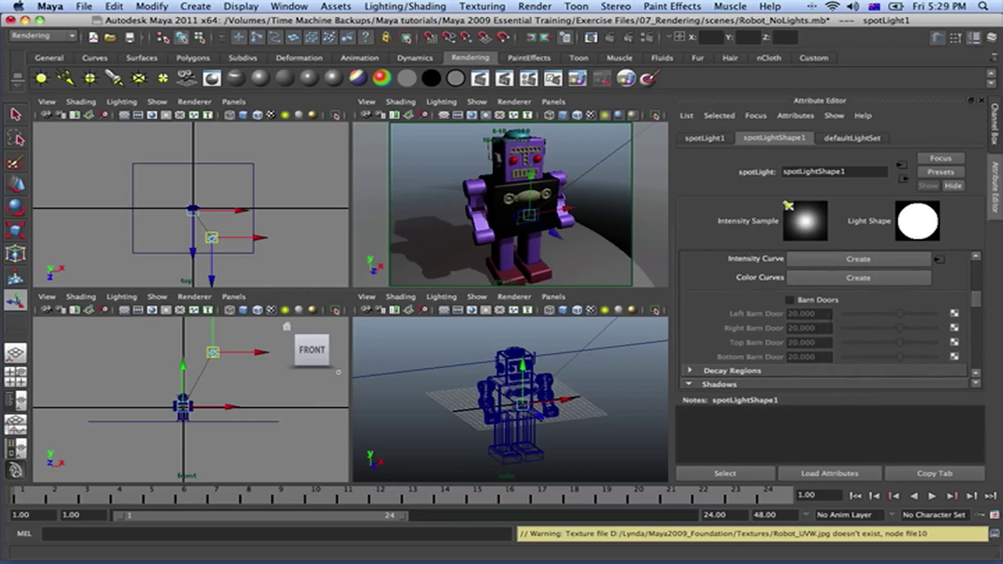
{"action": "scroll", "coordinate": [825, 314], "scroll_direction": "up", "scroll_amount": 1}
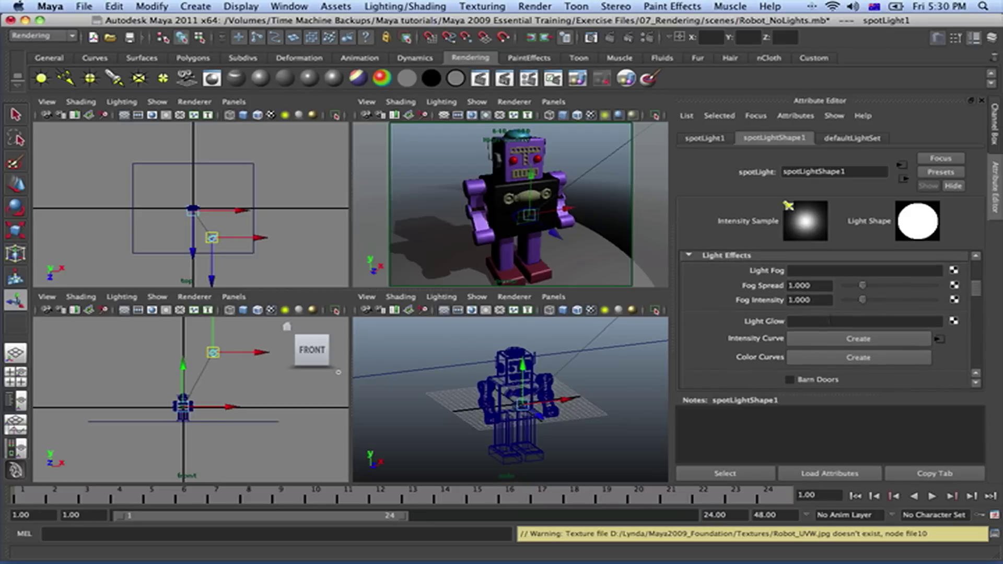
- Review the spot light's settings, from fog, glow and barn doors back to cone angle, penumbra, decay rate, intensity and color
{"action": "scroll", "coordinate": [831, 323], "scroll_direction": "up", "scroll_amount": 2}
{"action": "scroll", "coordinate": [831, 322], "scroll_direction": "up", "scroll_amount": 3}
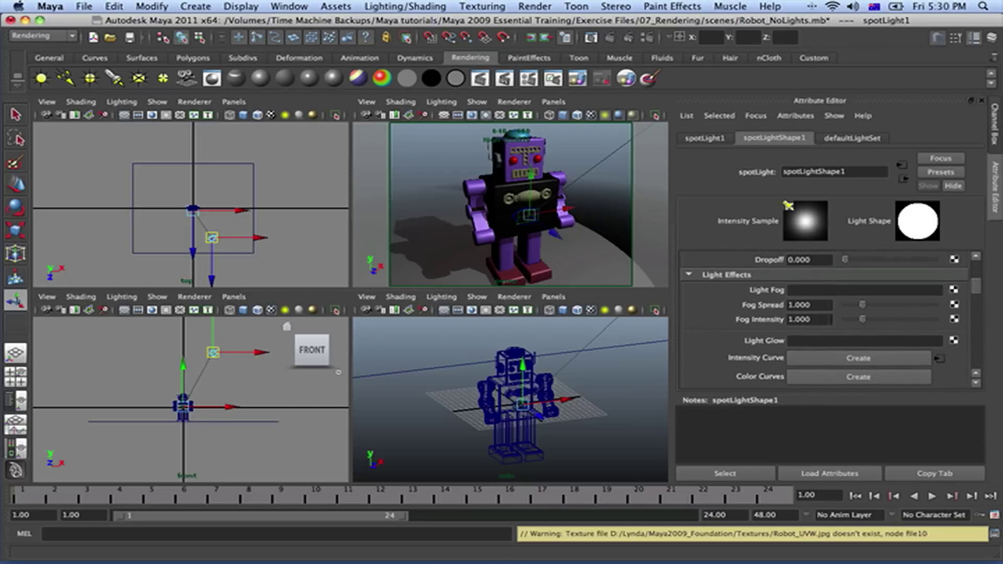
{"action": "scroll", "coordinate": [831, 322], "scroll_direction": "up", "scroll_amount": 3}
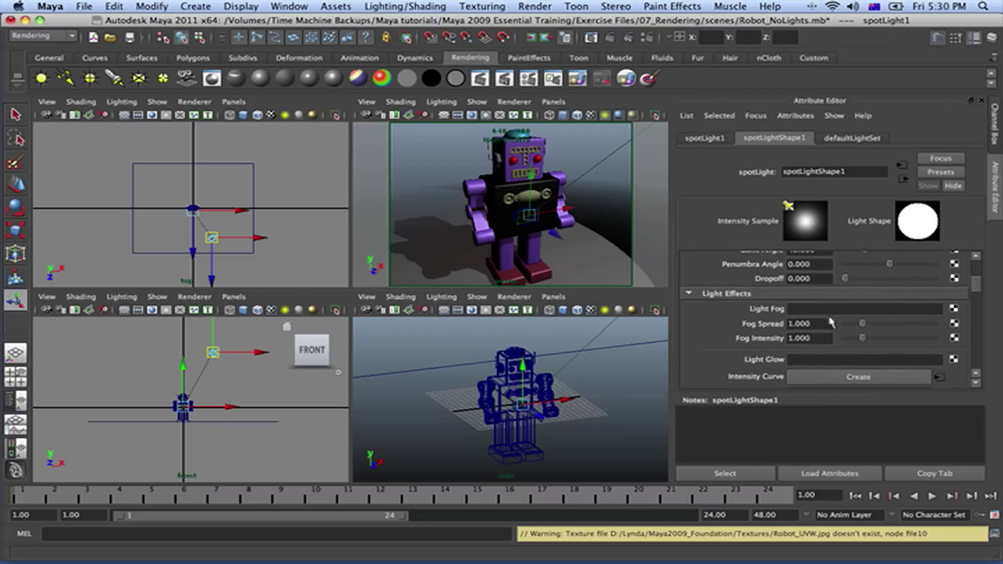
{"action": "scroll", "coordinate": [831, 322], "scroll_direction": "up", "scroll_amount": 2}
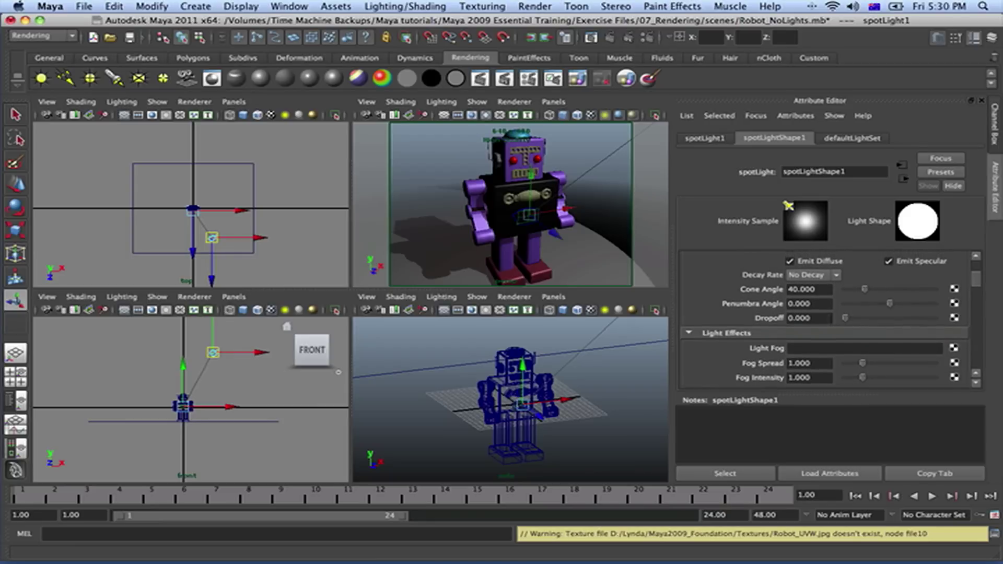
{"action": "scroll", "coordinate": [831, 323], "scroll_direction": "up", "scroll_amount": 4}
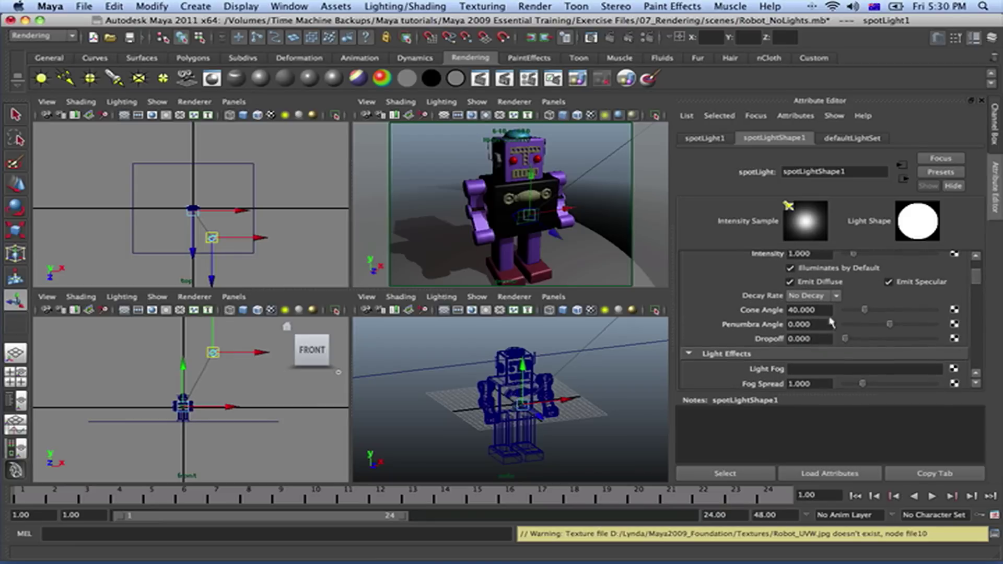
{"action": "scroll", "coordinate": [734, 391], "scroll_direction": "up", "scroll_amount": 4}
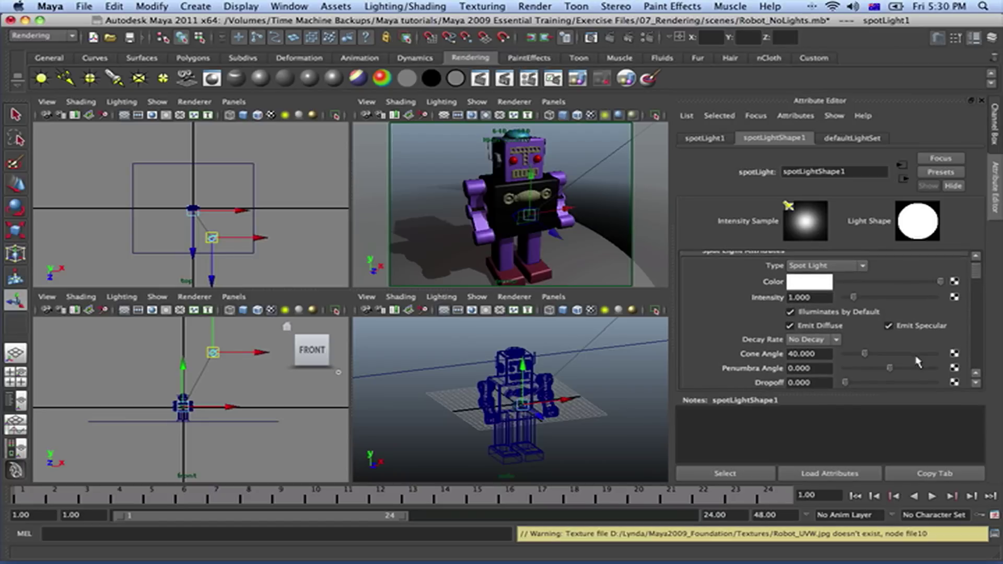
{"action": "scroll", "coordinate": [915, 362], "scroll_direction": "down", "scroll_amount": 4}
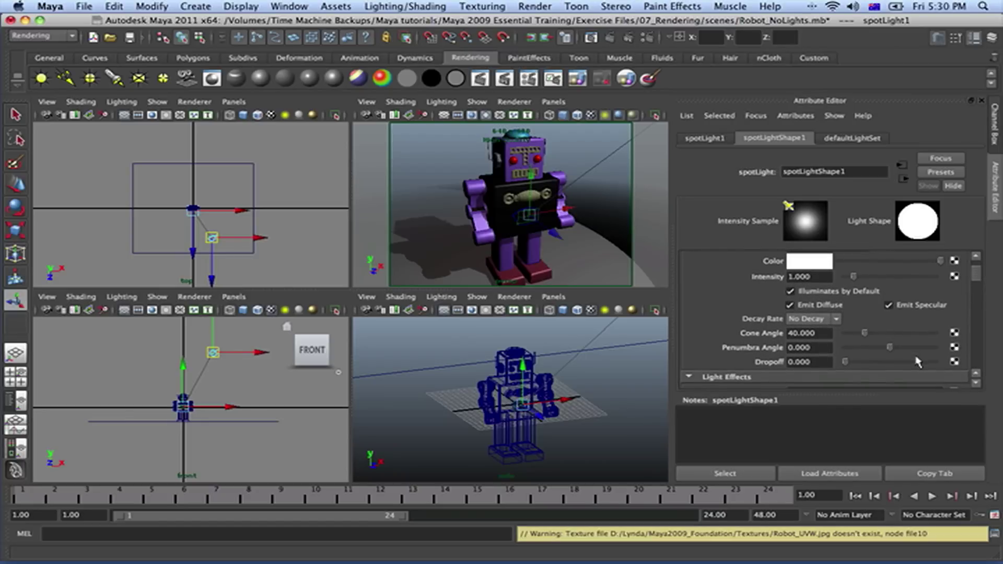
{"action": "scroll", "coordinate": [915, 362], "scroll_direction": "down", "scroll_amount": 4}
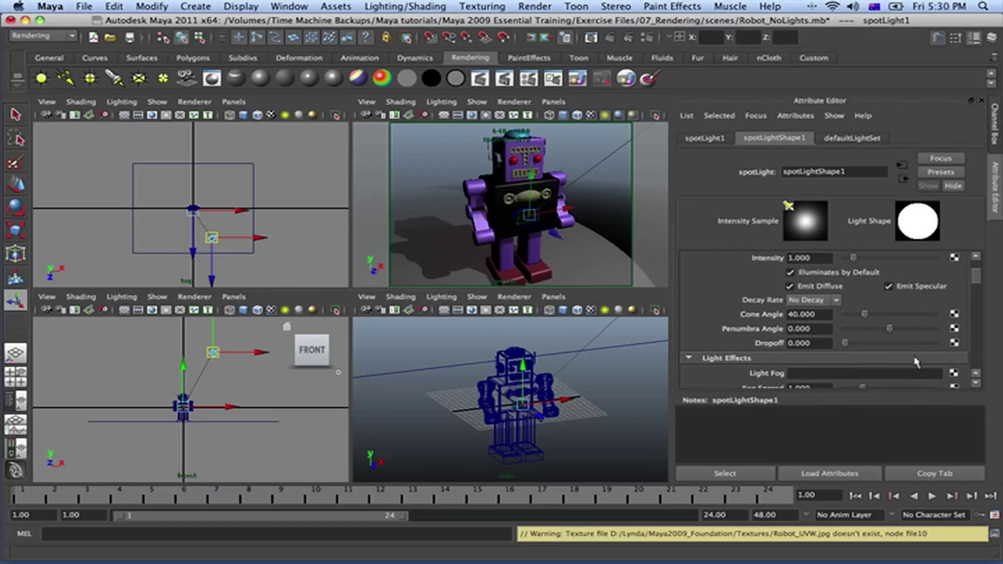
{"action": "scroll", "coordinate": [916, 361], "scroll_direction": "down", "scroll_amount": 4}
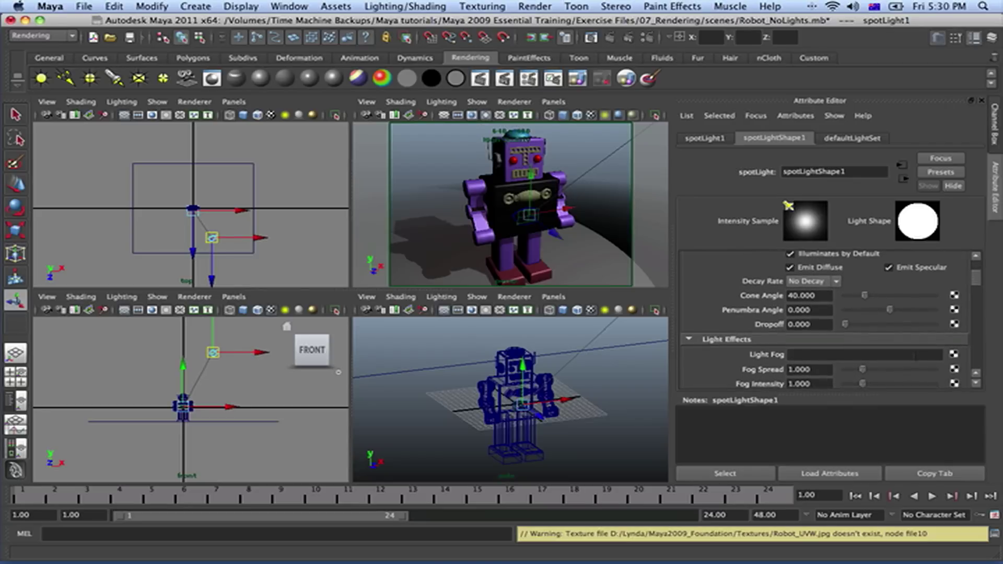
{"action": "scroll", "coordinate": [916, 362], "scroll_direction": "down", "scroll_amount": 4}
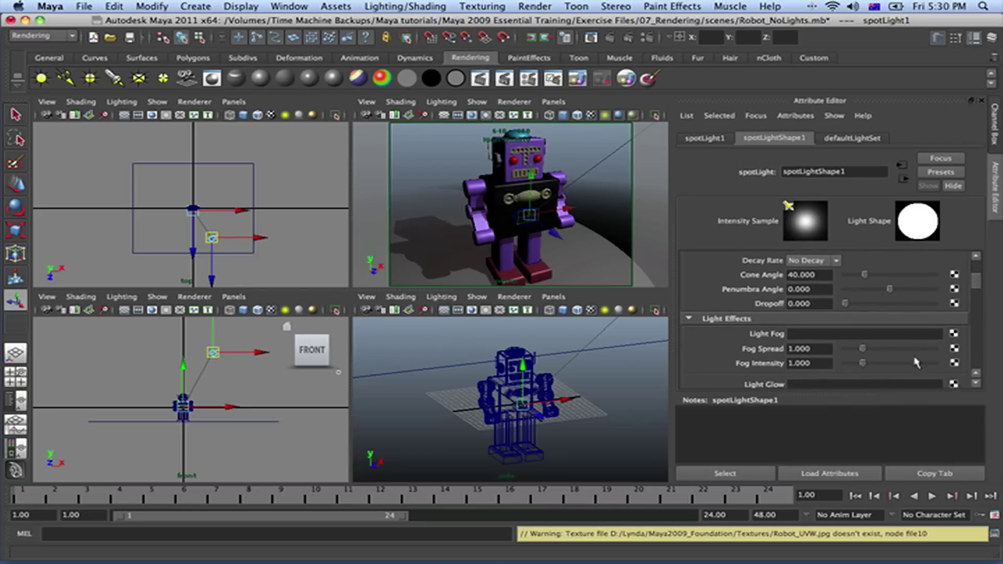
{"action": "scroll", "coordinate": [916, 362], "scroll_direction": "down", "scroll_amount": 4}
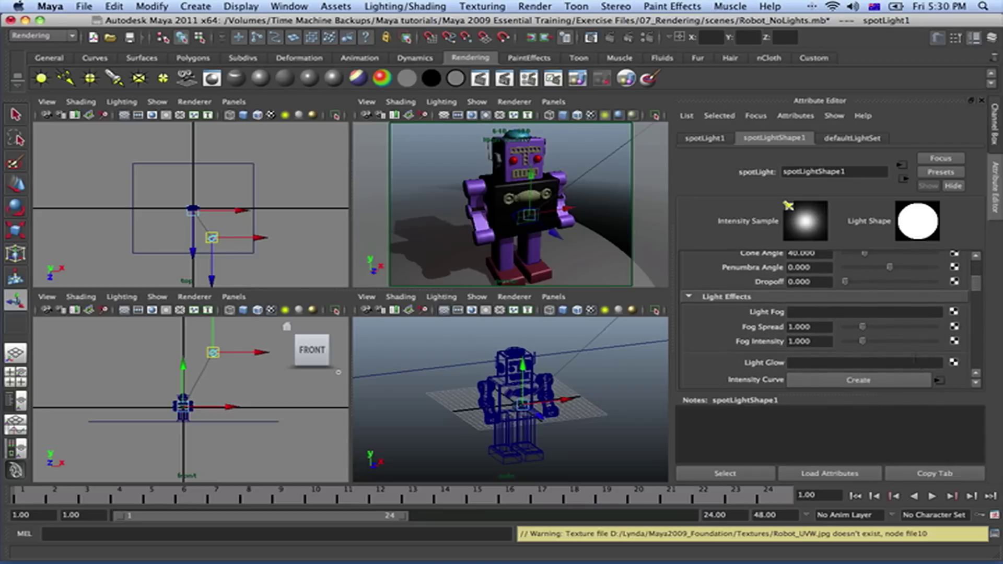
{"action": "scroll", "coordinate": [917, 362], "scroll_direction": "down", "scroll_amount": 4}
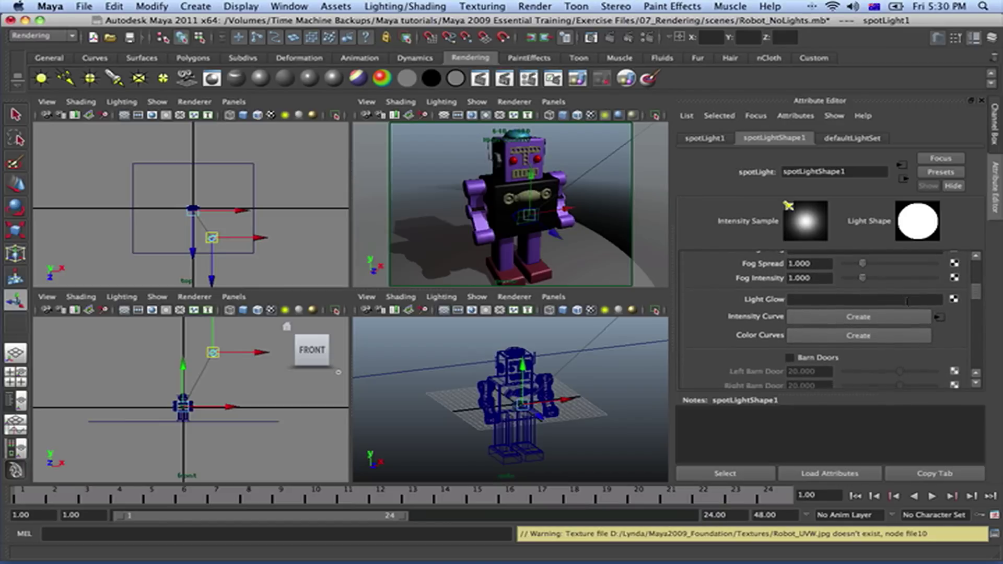
{"action": "scroll", "coordinate": [908, 305], "scroll_direction": "up", "scroll_amount": 1}
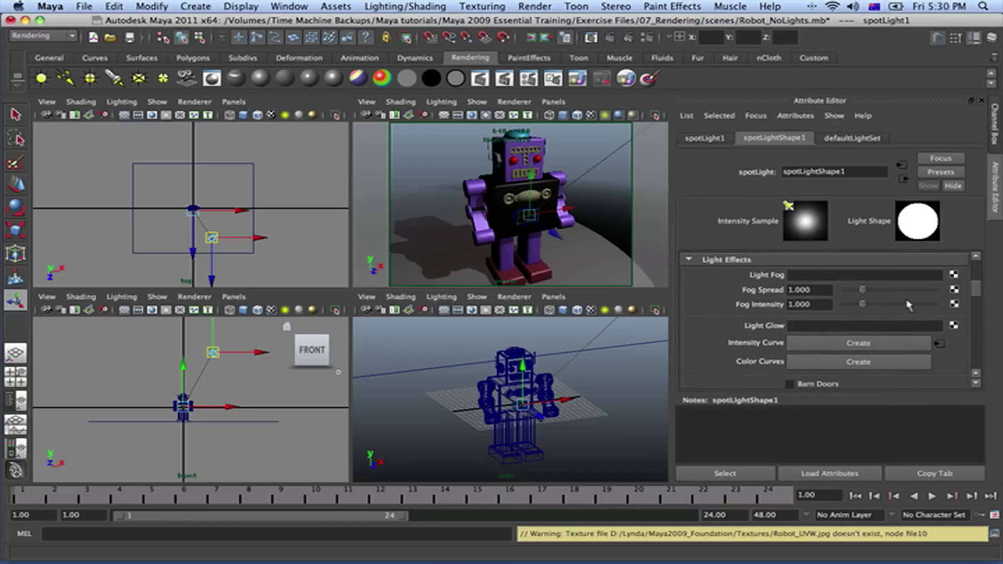
{"action": "scroll", "coordinate": [908, 305], "scroll_direction": "up", "scroll_amount": 2}
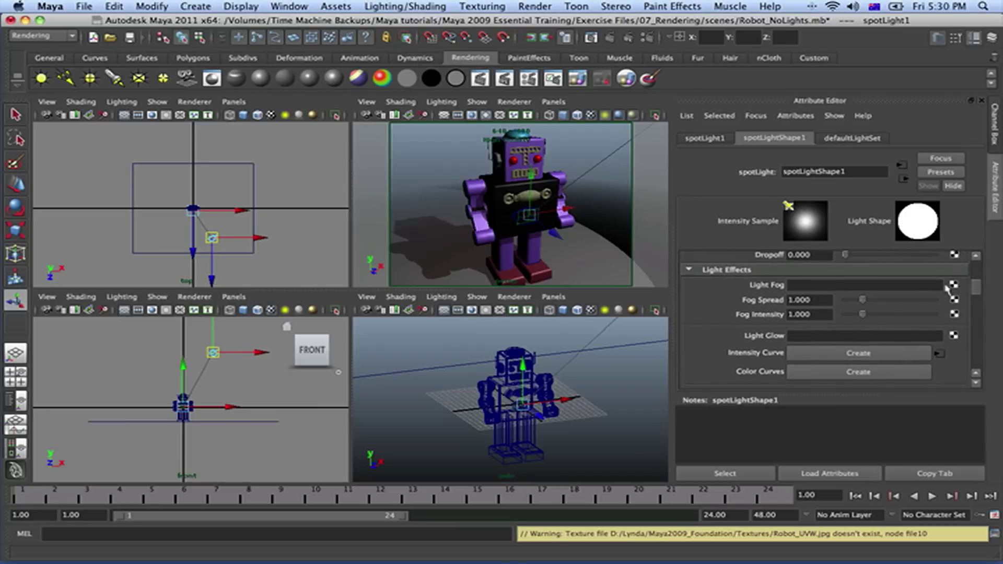
{"action": "scroll", "coordinate": [946, 293], "scroll_direction": "up", "scroll_amount": 6}
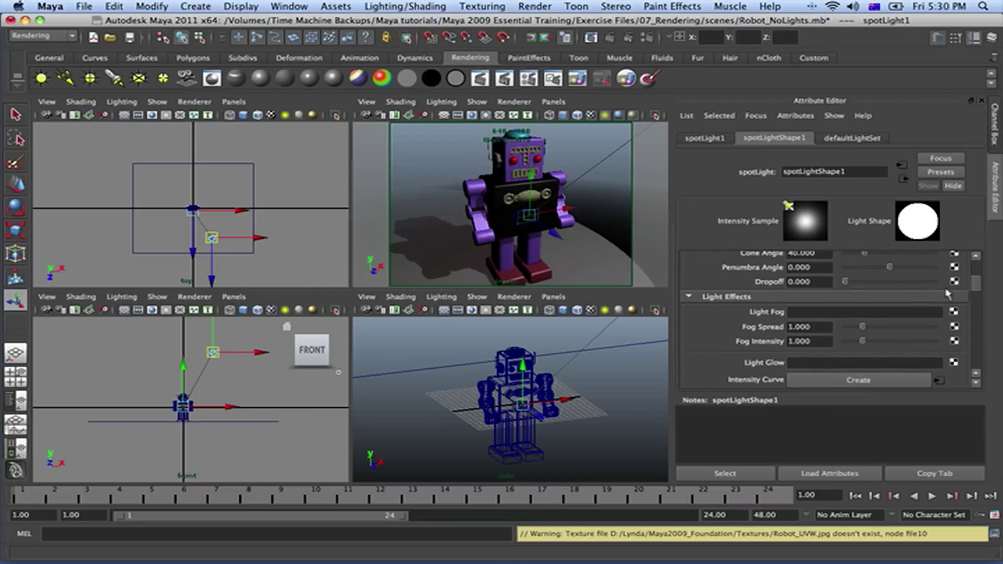
{"action": "scroll", "coordinate": [946, 293], "scroll_direction": "up", "scroll_amount": 3}
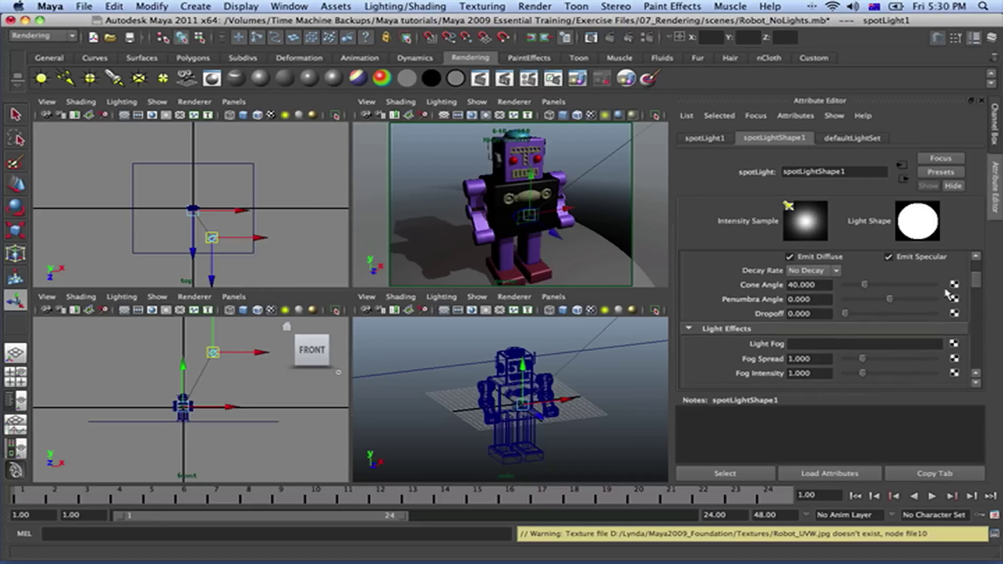
{"action": "scroll", "coordinate": [949, 292], "scroll_direction": "up", "scroll_amount": 4}
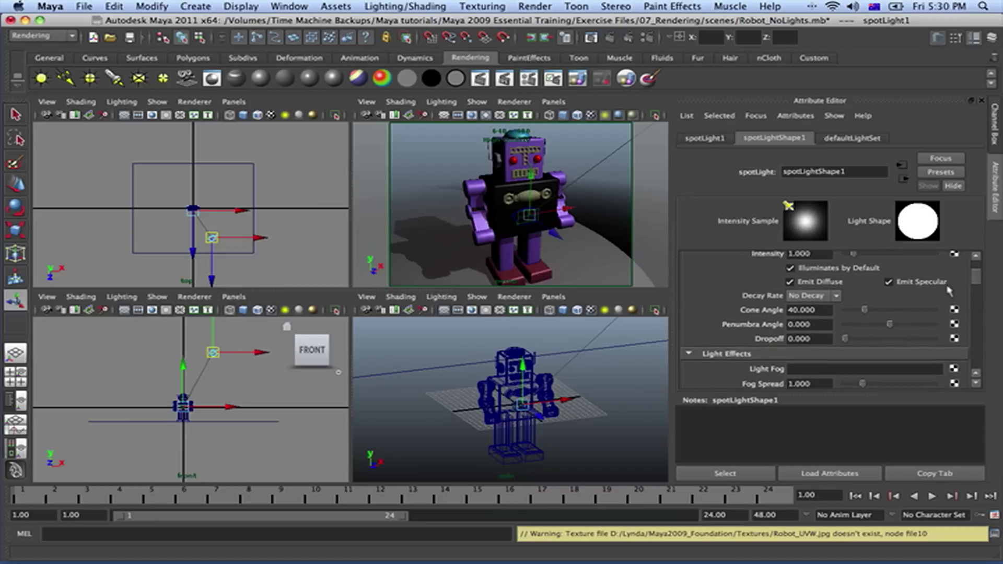
{"action": "scroll", "coordinate": [949, 290], "scroll_direction": "up", "scroll_amount": 4}
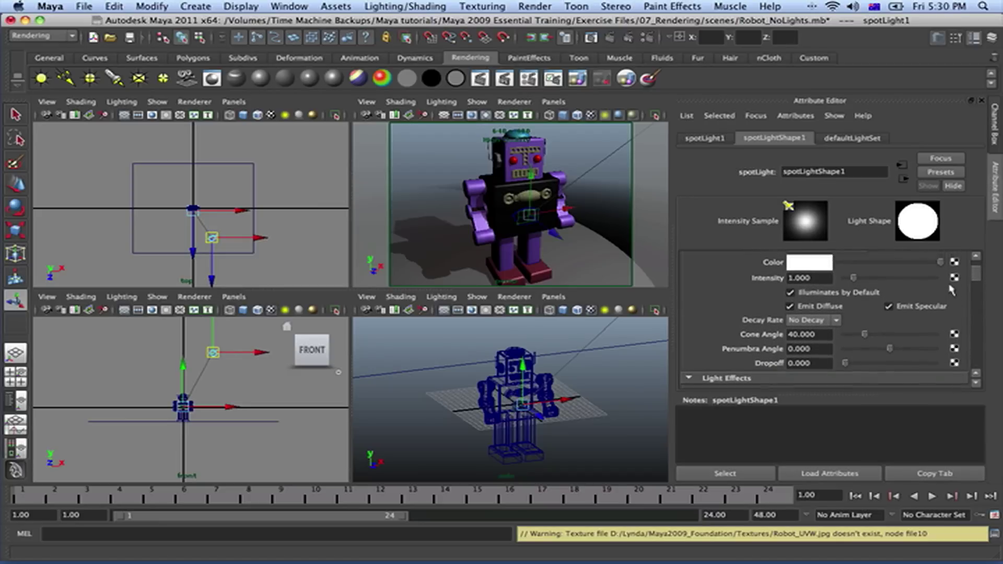
{"action": "scroll", "coordinate": [954, 288], "scroll_direction": "up", "scroll_amount": 3}
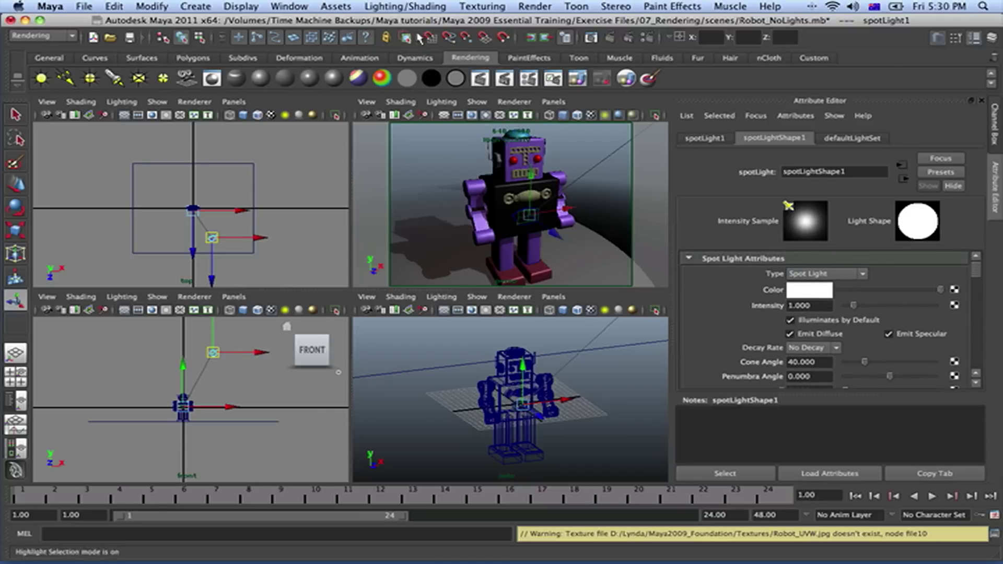
- Render the shaded perspective view of the robot with the Maya Software renderer
{"action": "left_click", "coordinate": [611, 39]}
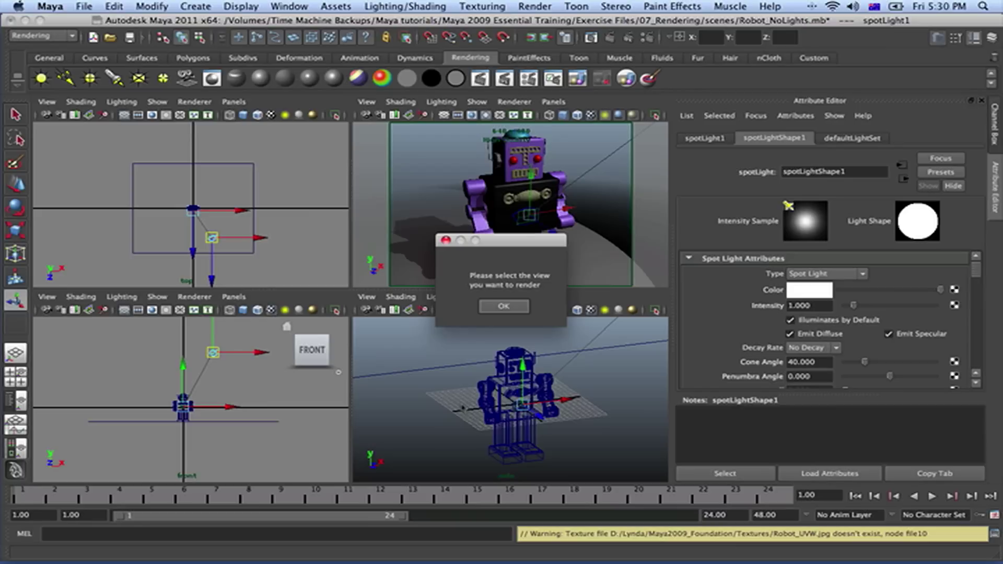
{"action": "left_click", "coordinate": [495, 308]}
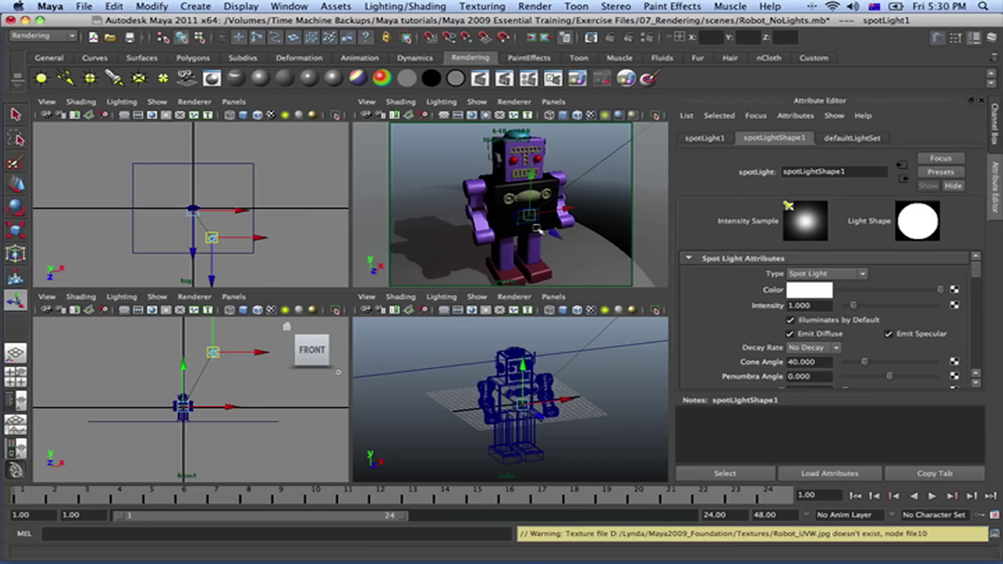
{"action": "left_click", "coordinate": [594, 204]}
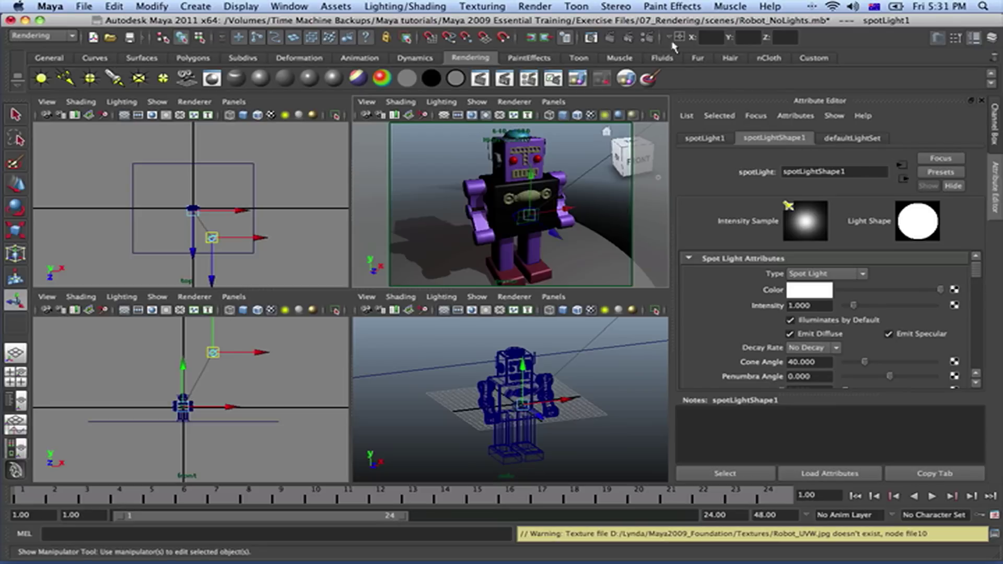
{"action": "left_click", "coordinate": [610, 39]}
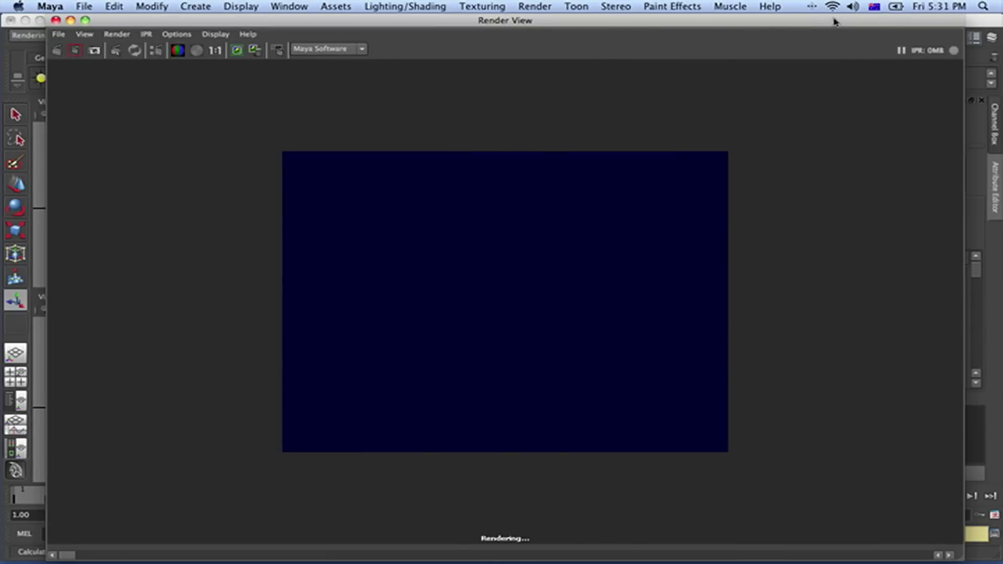
{"action": "left_click", "coordinate": [874, 6]}
{"action": "left_click", "coordinate": [800, 14]}
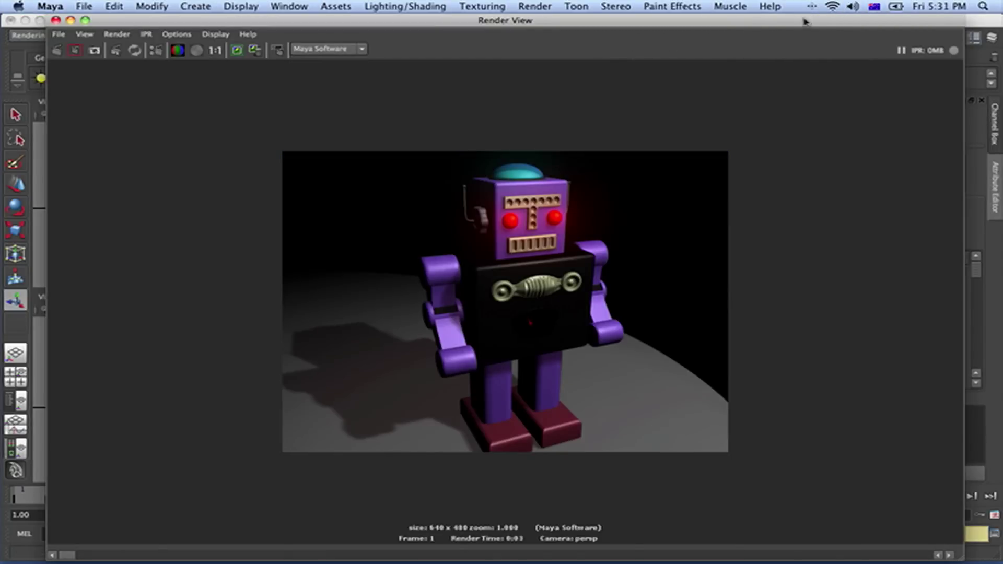
- Mark a render region covering most of the robot and its floor shadow
{"action": "left_click_drag", "start_coordinate": [805, 21], "coordinate": [729, 21]}
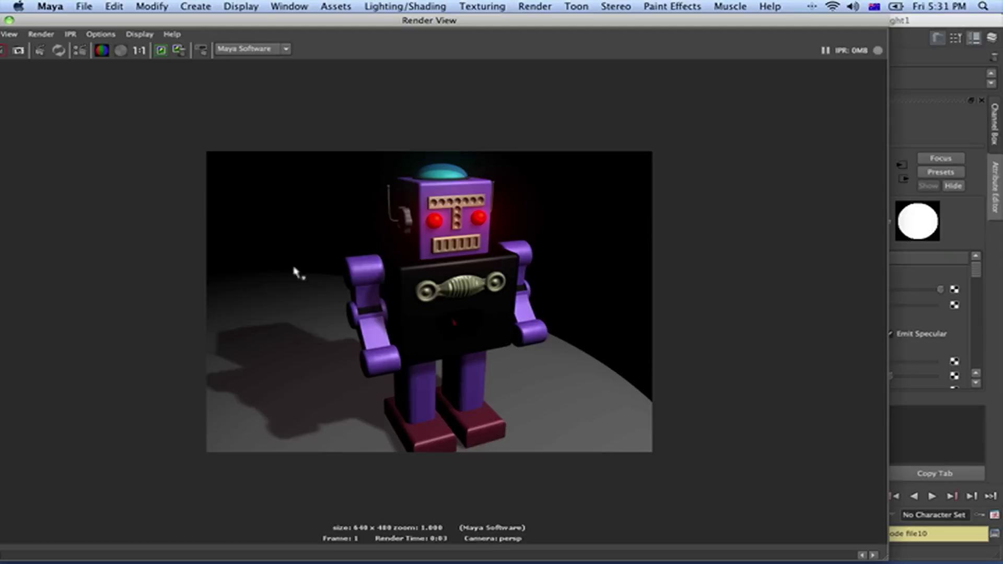
{"action": "left_click_drag", "start_coordinate": [239, 186], "coordinate": [577, 440]}
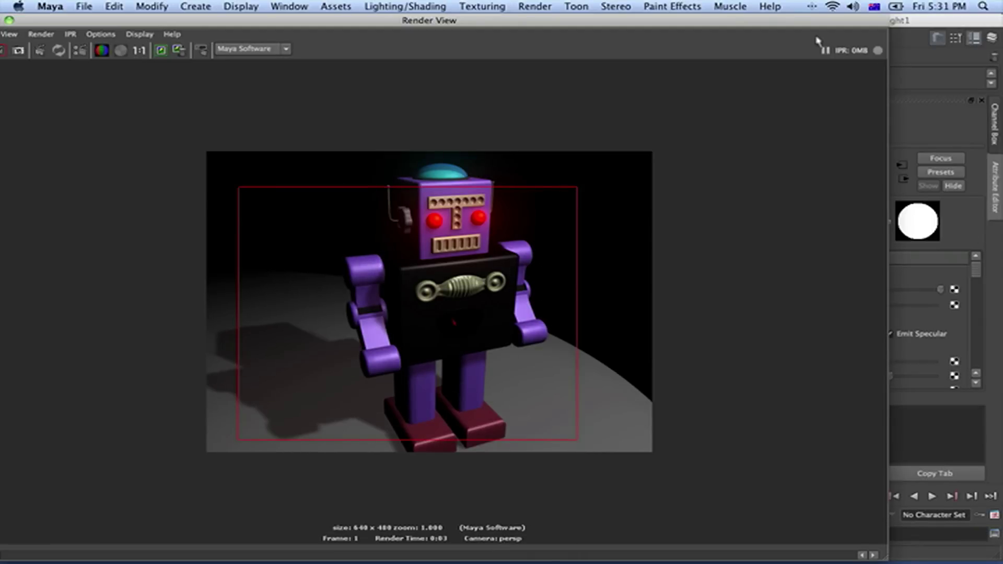
- Tint the spot light's color from white to a muted dusky red and re-render the marked region
{"action": "left_click_drag", "start_coordinate": [818, 24], "coordinate": [658, 21]}
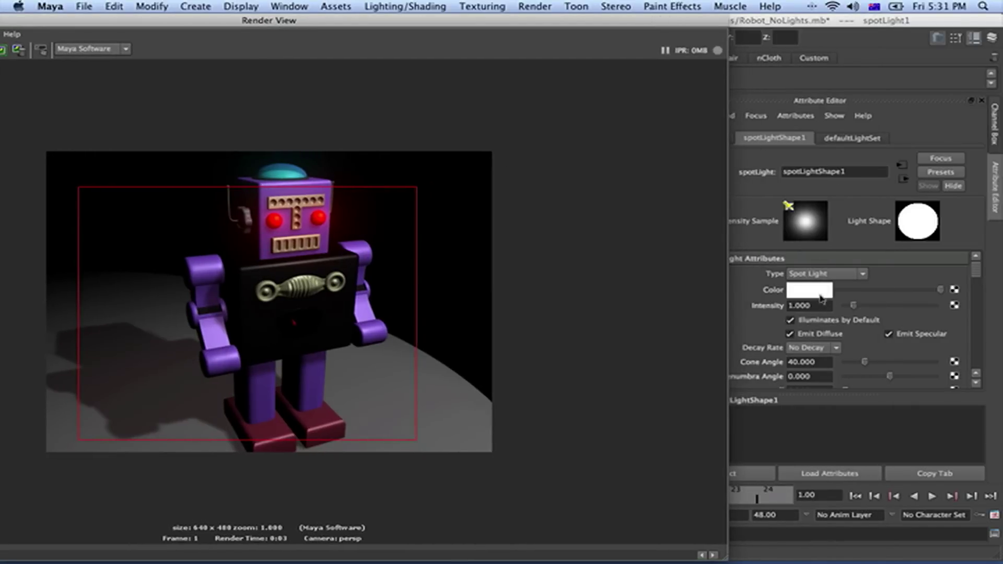
{"action": "left_click", "coordinate": [810, 291]}
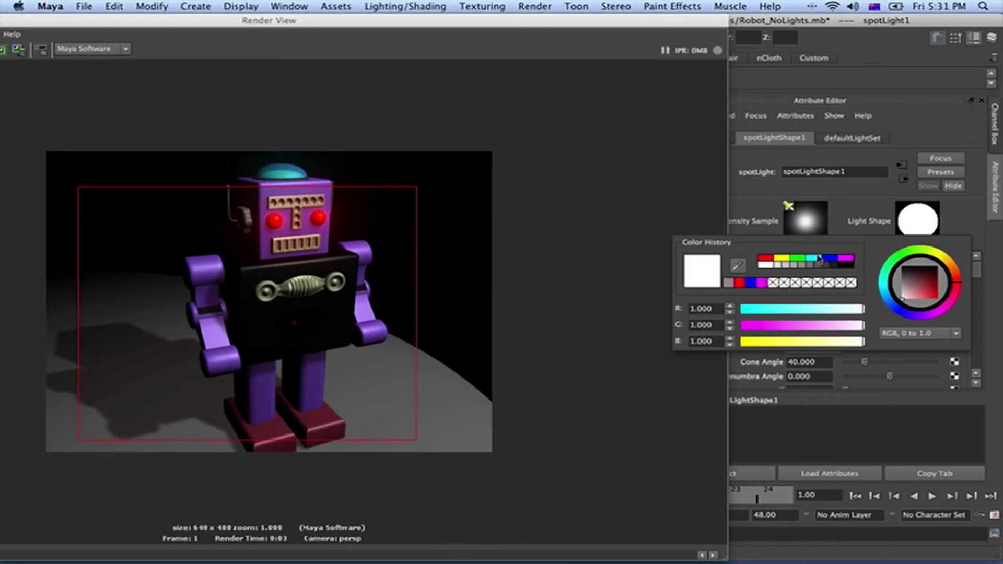
{"action": "left_click", "coordinate": [909, 290]}
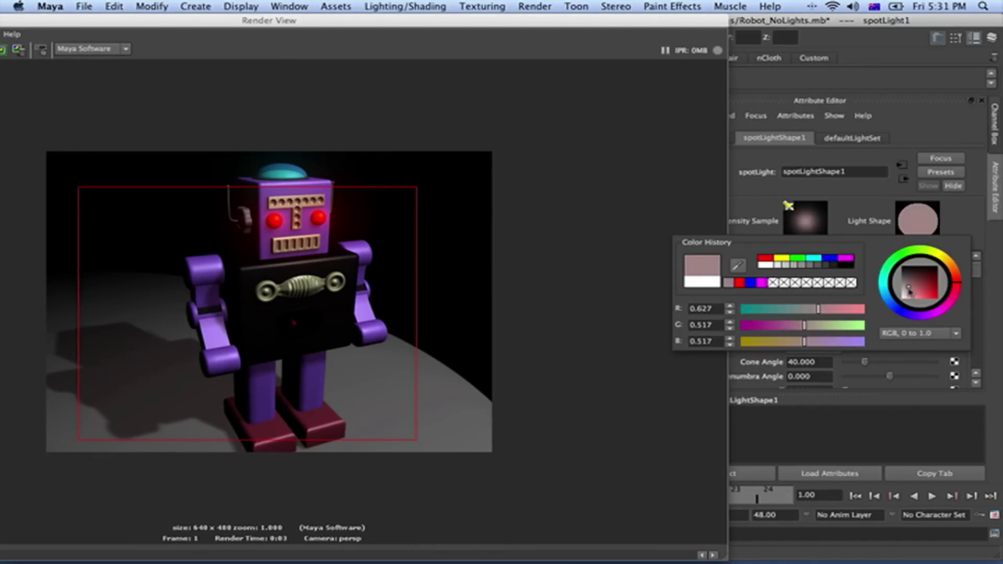
{"action": "mouse_move", "coordinate": [908, 291]}
{"action": "left_mouse_down"}
{"action": "mouse_move", "coordinate": [945, 302]}
{"action": "mouse_move", "coordinate": [914, 300]}
{"action": "mouse_move", "coordinate": [904, 287]}
{"action": "mouse_move", "coordinate": [916, 285]}
{"action": "left_mouse_up"}
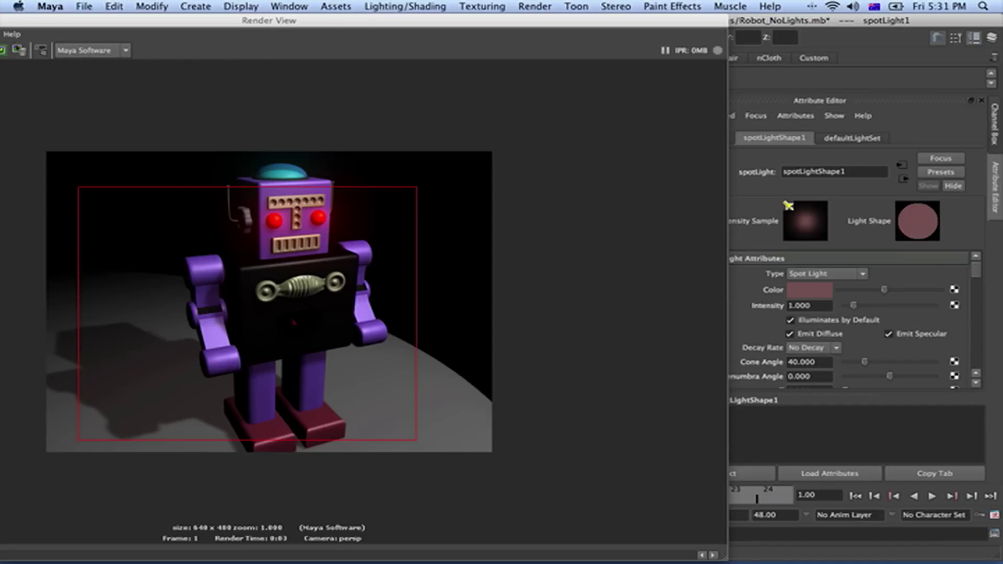
{"action": "left_click_drag", "start_coordinate": [33, 25], "coordinate": [576, 62]}
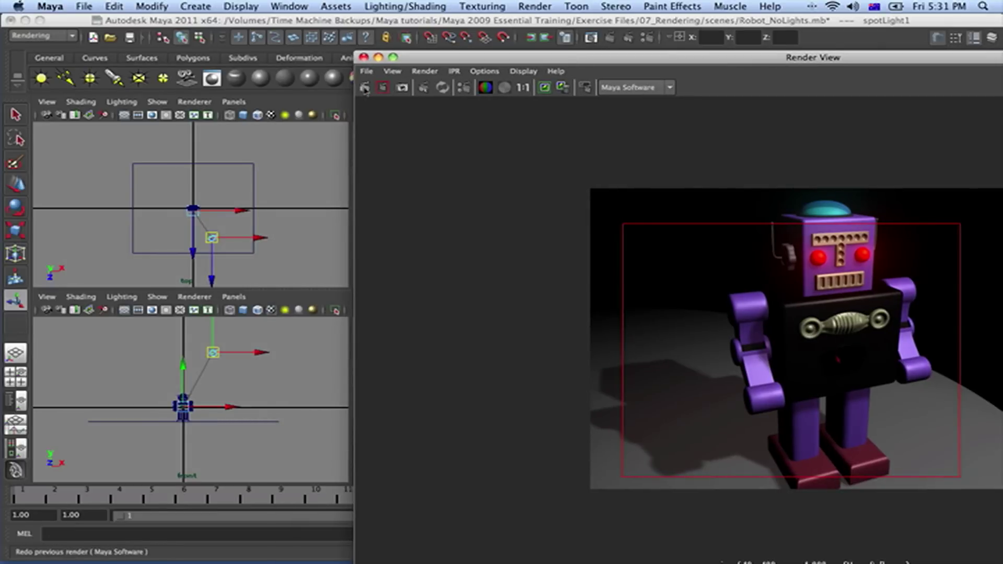
{"action": "left_click", "coordinate": [382, 89]}
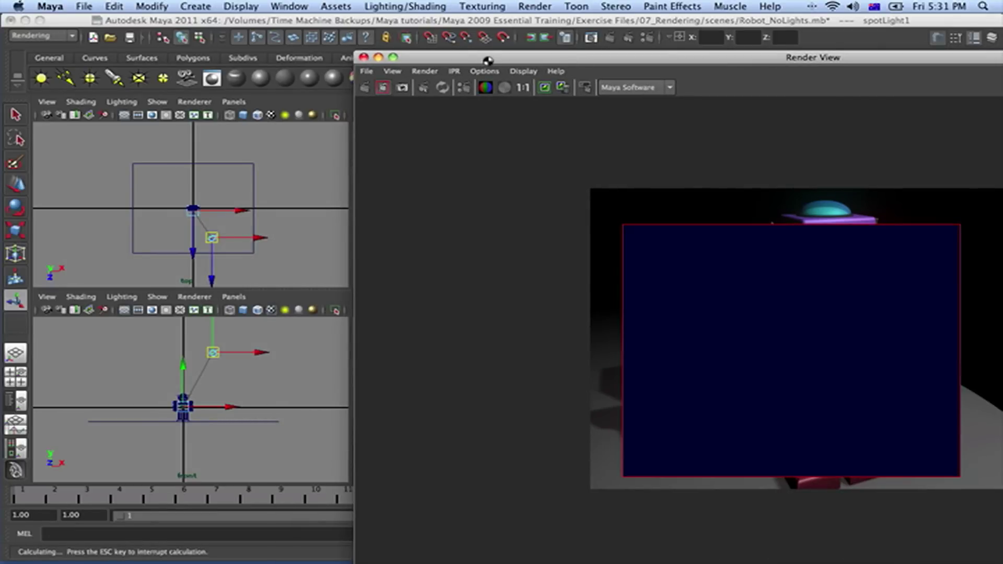
- Raise the spot light's intensity above 1 to brighten the tinted light
{"action": "left_click_drag", "start_coordinate": [488, 60], "coordinate": [27, 5]}
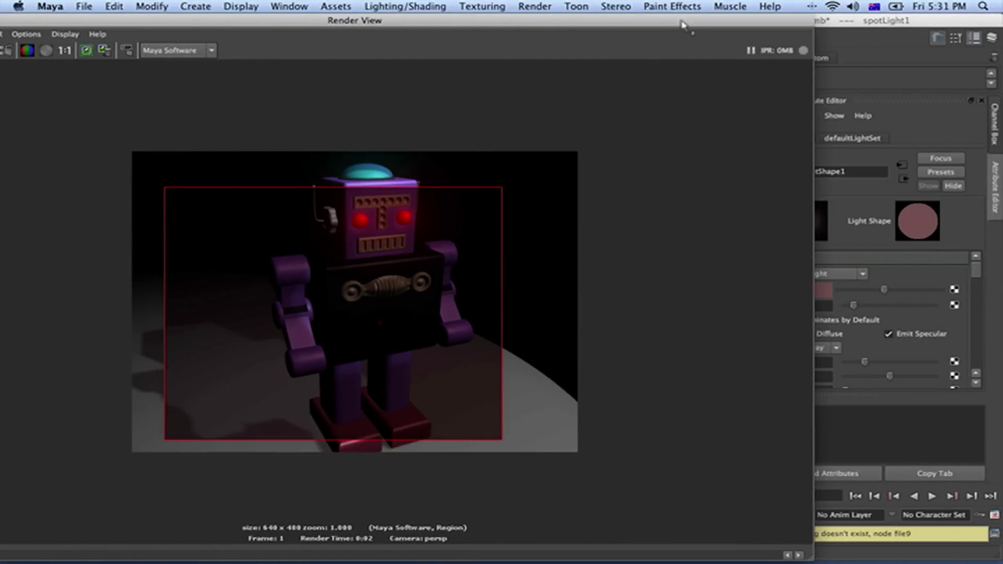
{"action": "left_click_drag", "start_coordinate": [681, 23], "coordinate": [592, 24]}
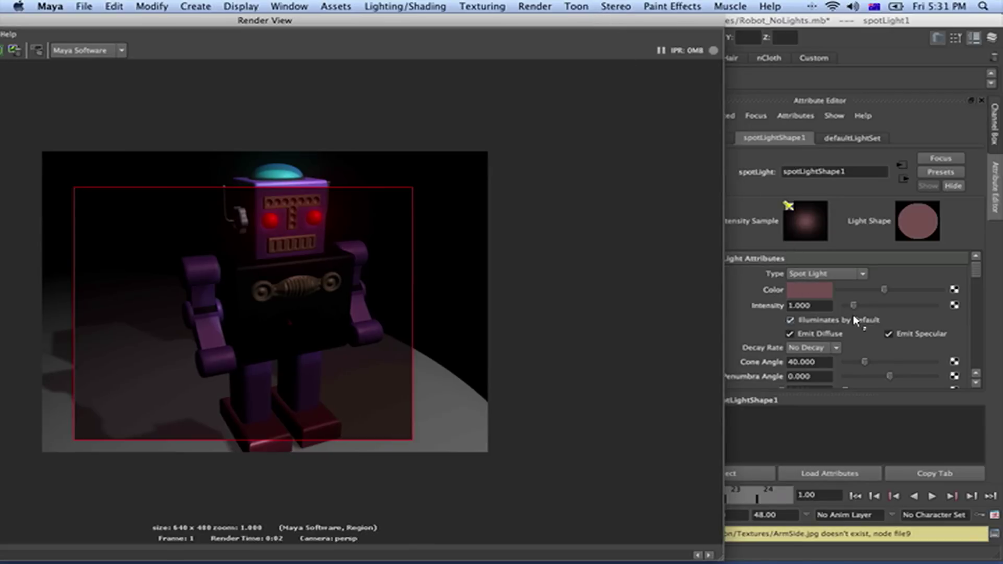
{"action": "left_click_drag", "start_coordinate": [852, 308], "coordinate": [880, 308]}
- Open the choice of renderers for the test render
{"action": "left_click_drag", "start_coordinate": [54, 21], "coordinate": [436, 31]}
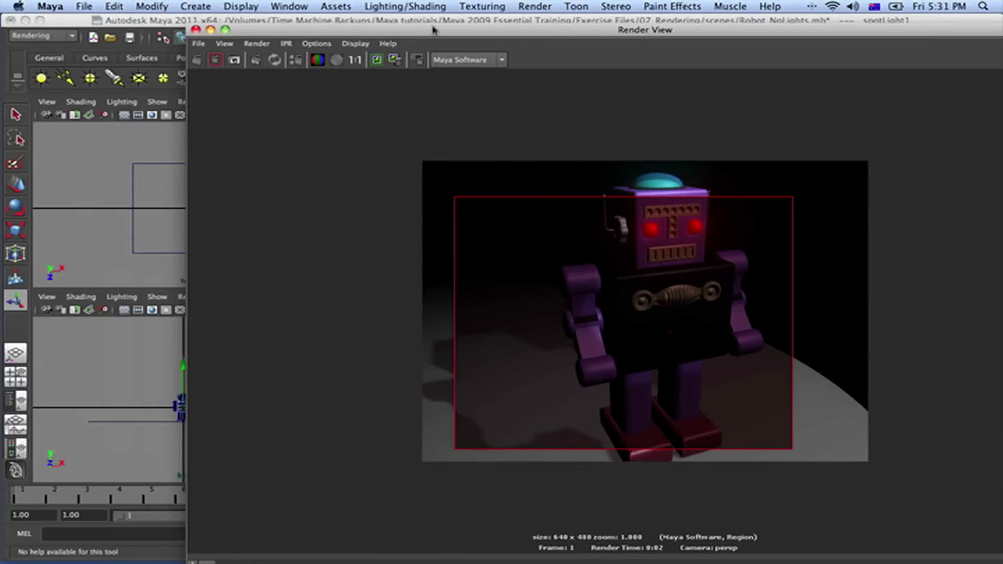
{"action": "left_click", "coordinate": [503, 62]}
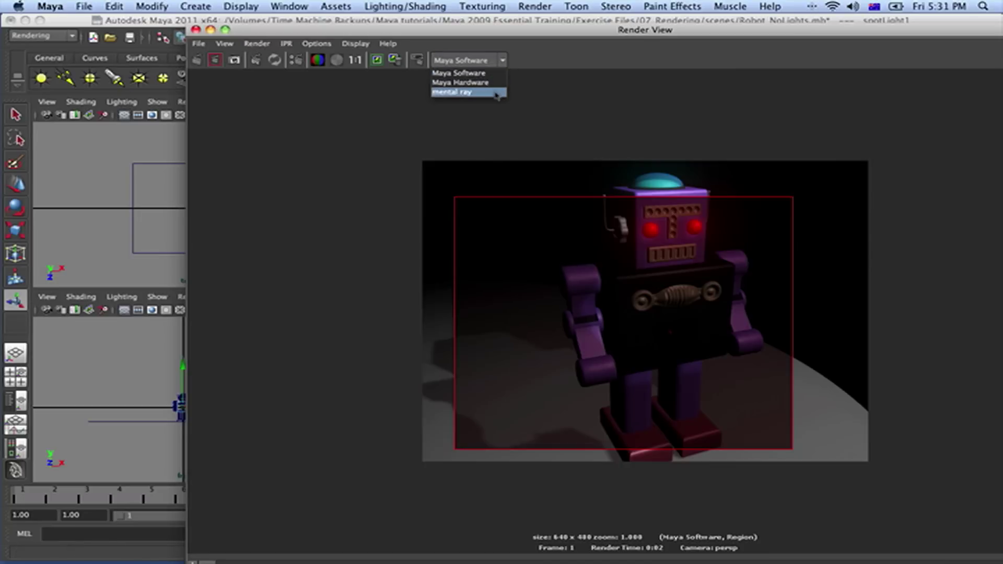